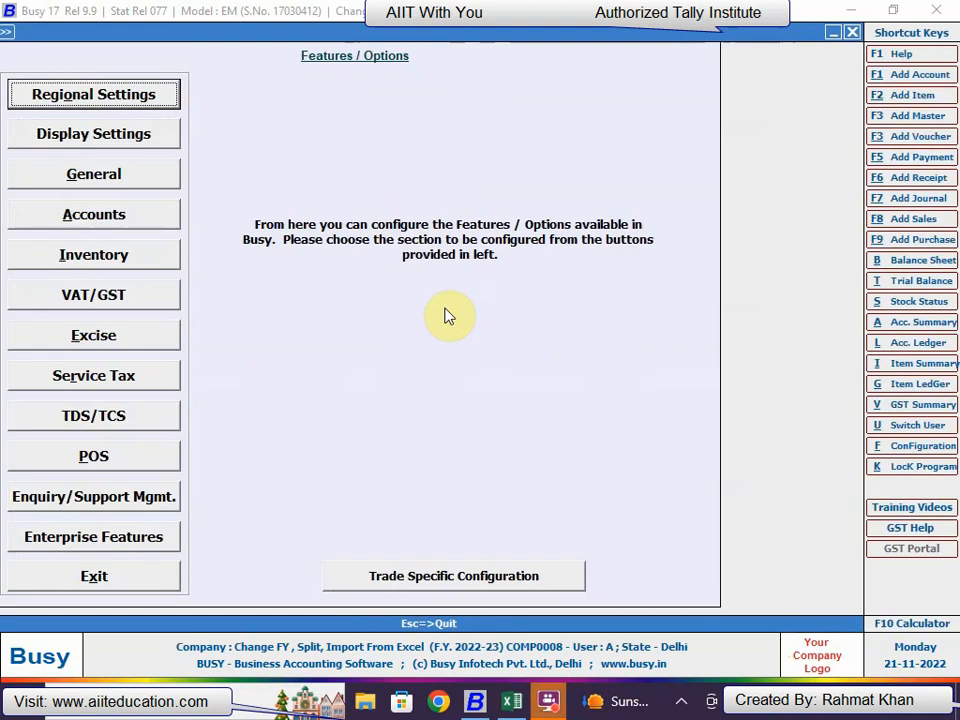
Leave the Features / Options configuration and switch to the PARTY LIST BUSY workbook in Excel.
{"action": "key", "text": "Escape"}
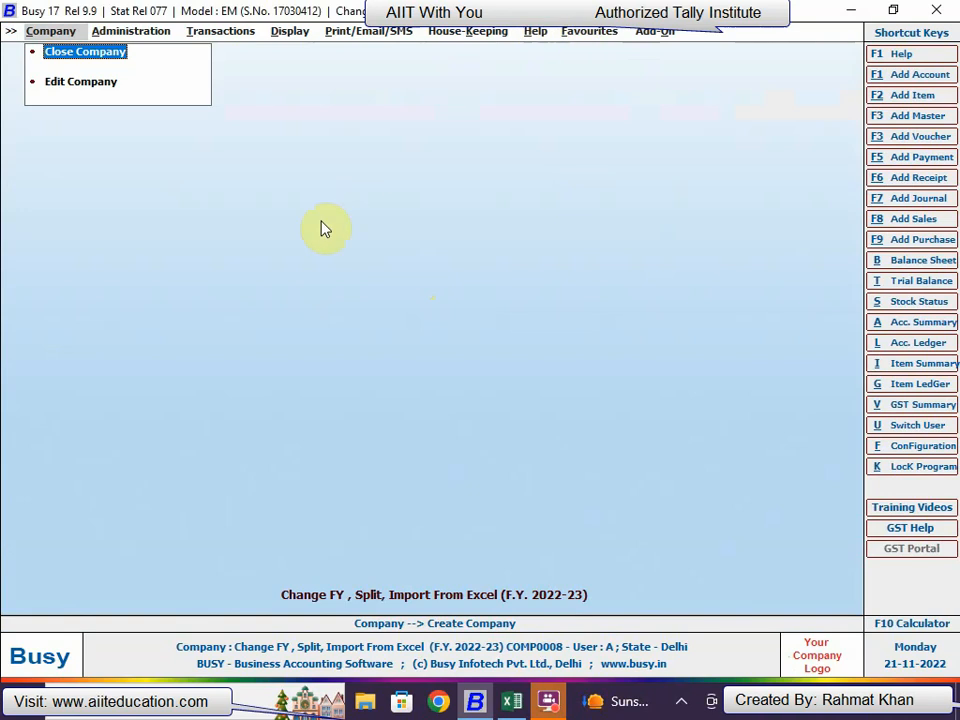
{"action": "key", "text": "alt+Tab"}
{"action": "key", "text": "alt+Tab"}
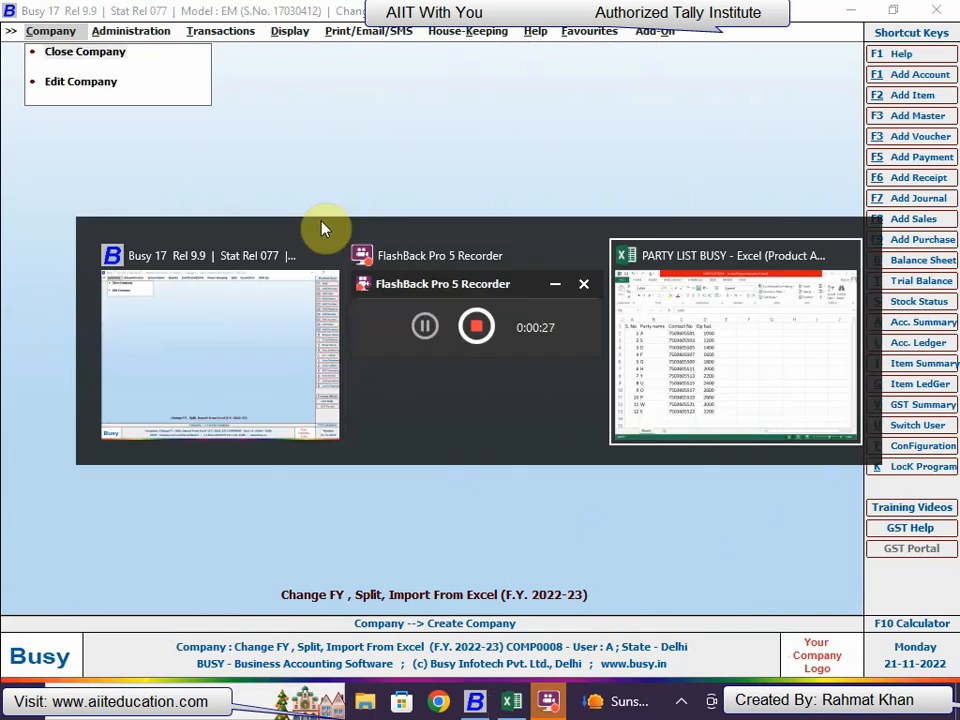
{"action": "key", "text": "Left"}
{"action": "key", "text": "Left"}
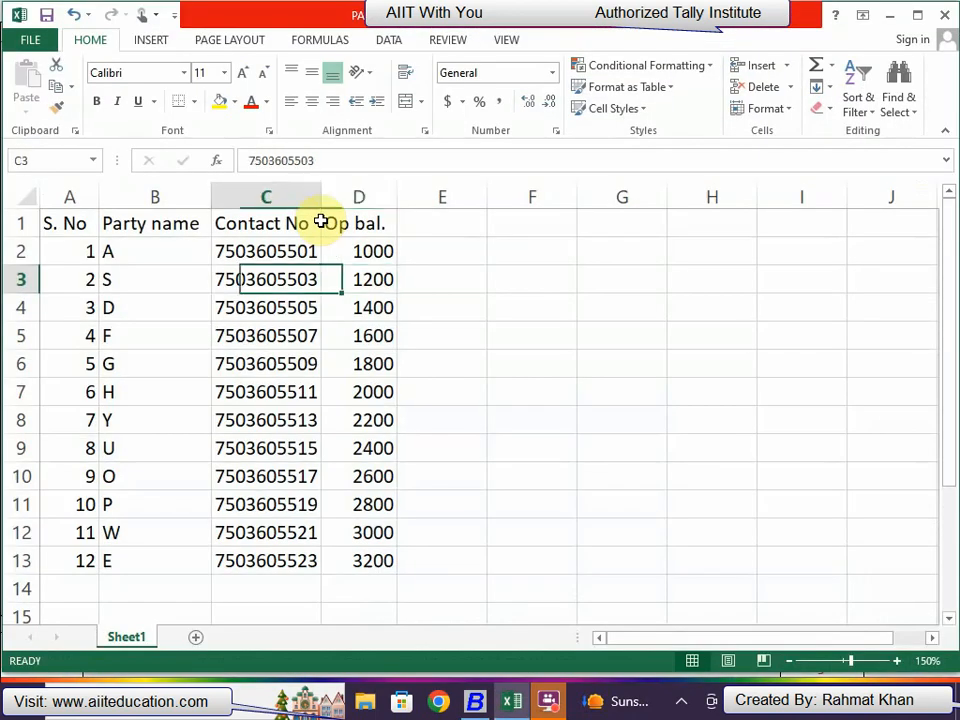
Review the party list's name, contact number and opening balance columns down to row 13.
{"action": "key", "text": "Up"}
{"action": "key", "text": "Up"}
{"action": "key", "text": "Right"}
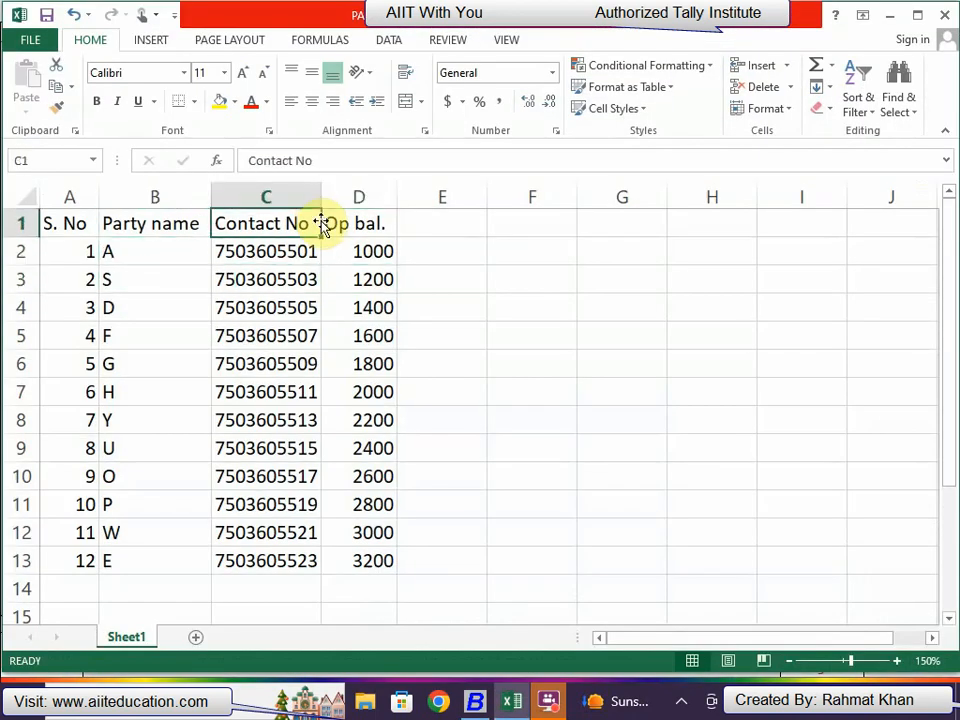
{"action": "key", "text": "Down"}
{"action": "key", "text": "Down"}
{"action": "key", "text": "Right"}
{"action": "key", "text": "Up"}
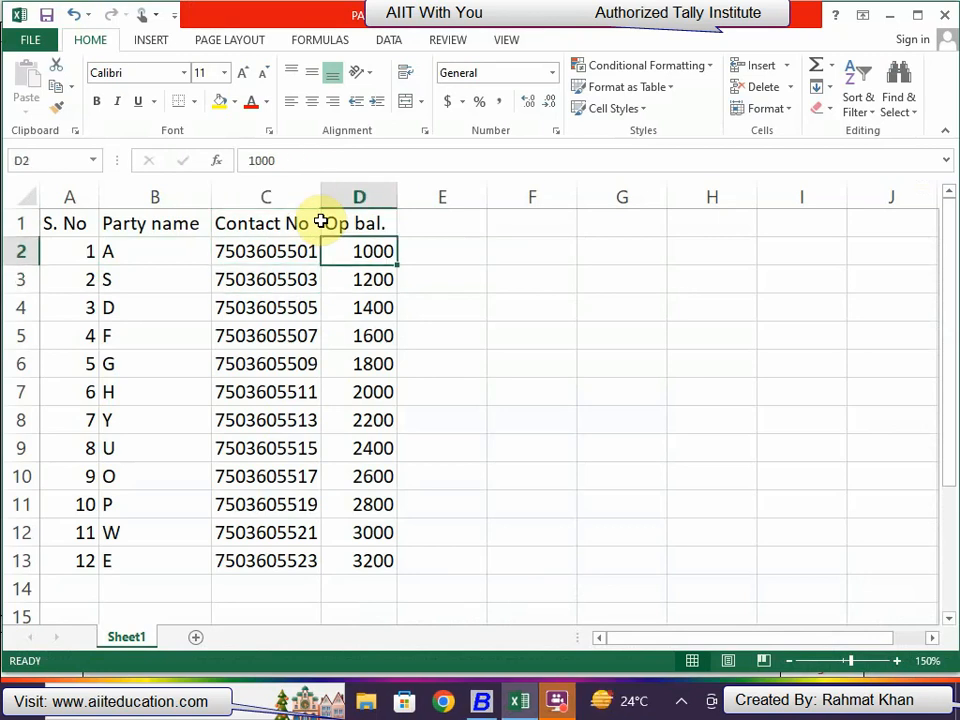
{"action": "key", "text": "Down"}
{"action": "key", "text": "Down"}
{"action": "key", "text": "Down"}
{"action": "key", "text": "Down"}
{"action": "key", "text": "Down"}
{"action": "key", "text": "Down"}
{"action": "key", "text": "Down"}
{"action": "key", "text": "Down"}
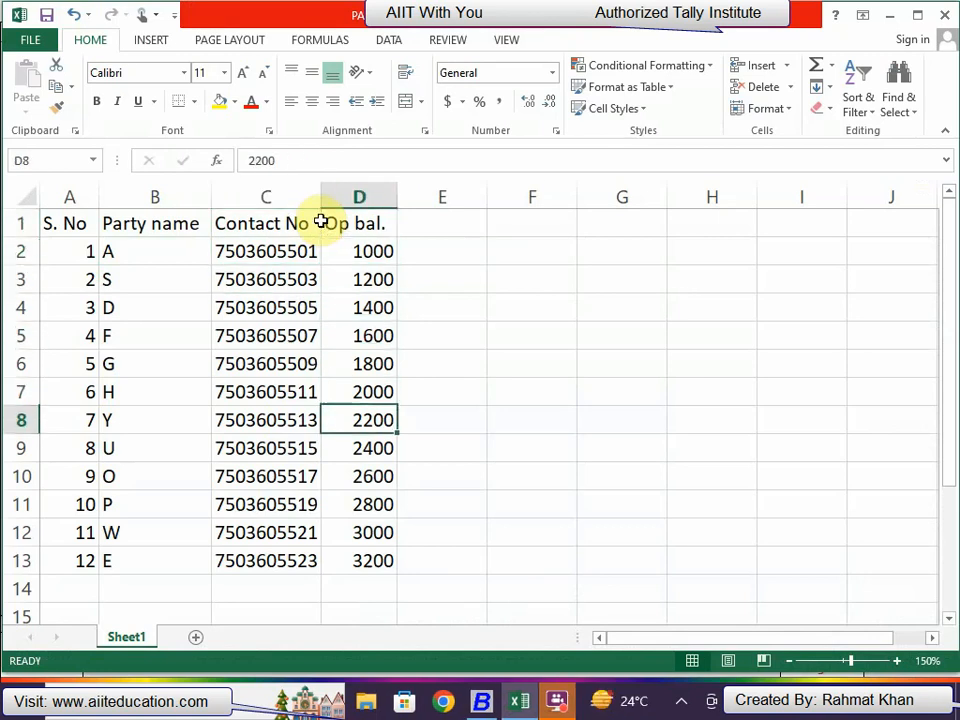
{"action": "key", "text": "Down"}
{"action": "key", "text": "Down"}
{"action": "key", "text": "Down"}
{"action": "key", "text": "Left"}
{"action": "key", "text": "Left"}
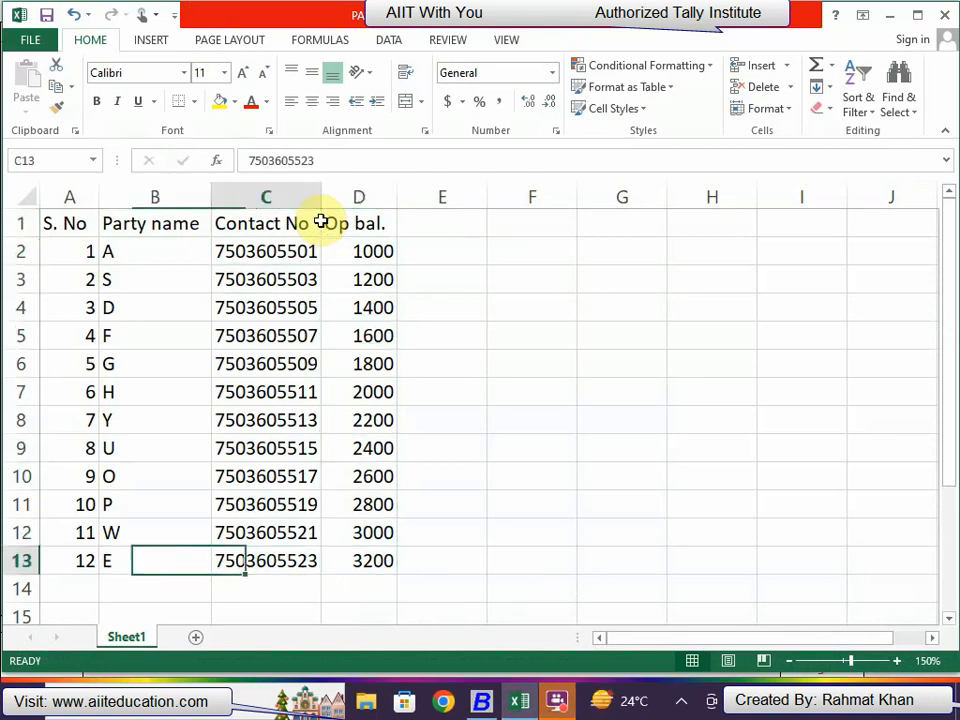
{"action": "key", "text": "Right"}
{"action": "key", "text": "Right"}
{"action": "key", "text": "Right"}
{"action": "key", "text": "Left"}
{"action": "key", "text": "Left"}
{"action": "key", "text": "Left"}
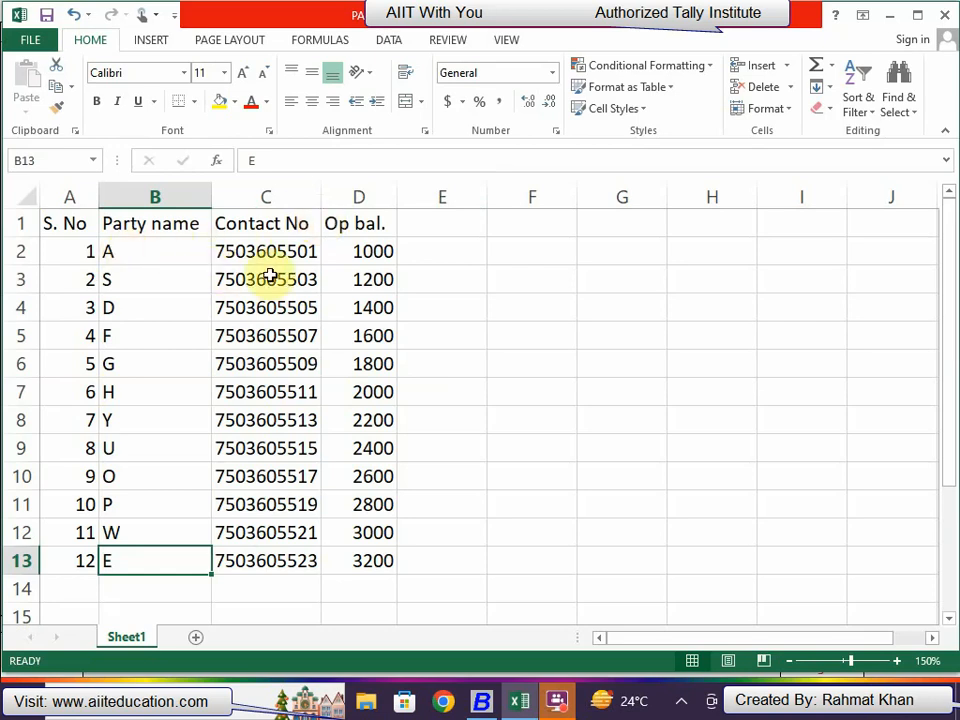
Switch to Busy and open the import of account masters from MS Excel.
{"action": "key", "text": "alt+Tab"}
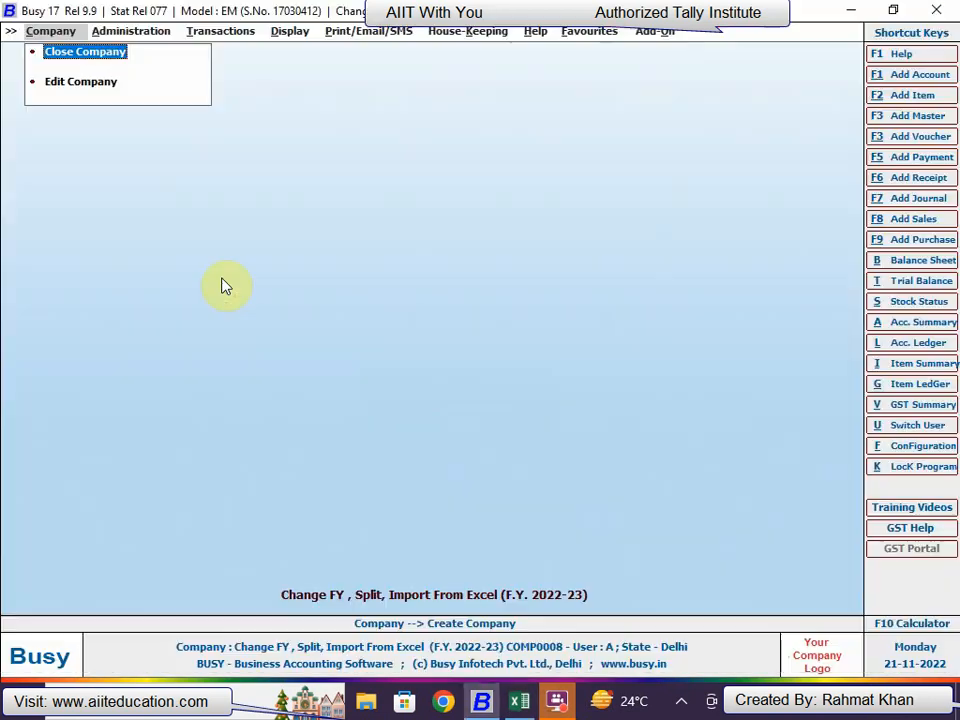
{"action": "key", "text": "Right"}
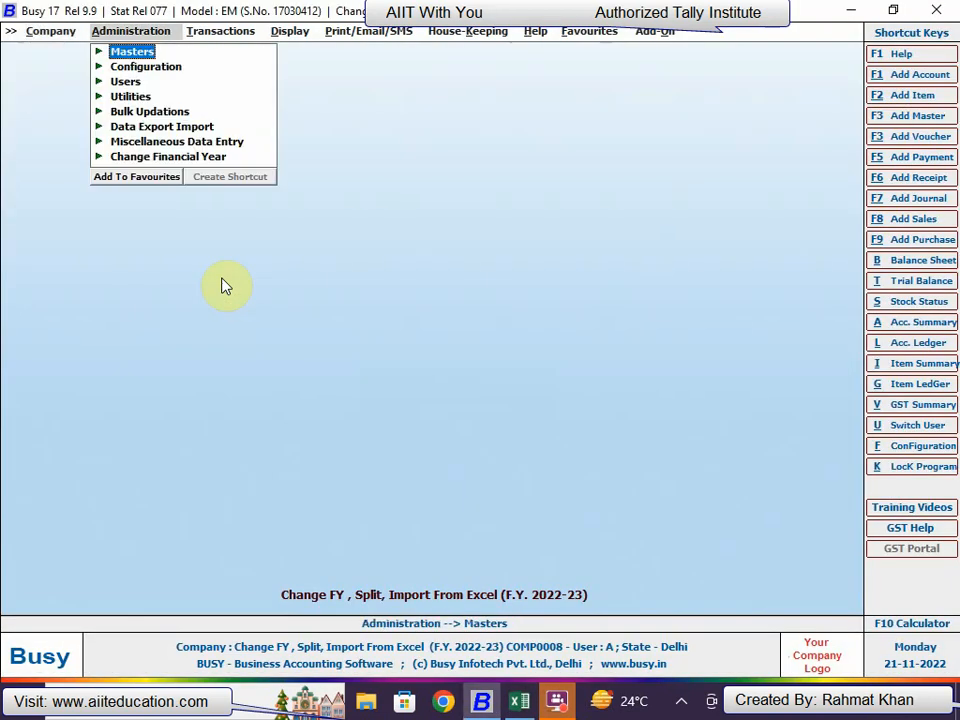
{"action": "key", "text": "Down"}
{"action": "key", "text": "Down"}
{"action": "key", "text": "Down"}
{"action": "key", "text": "Down"}
{"action": "key", "text": "Down"}
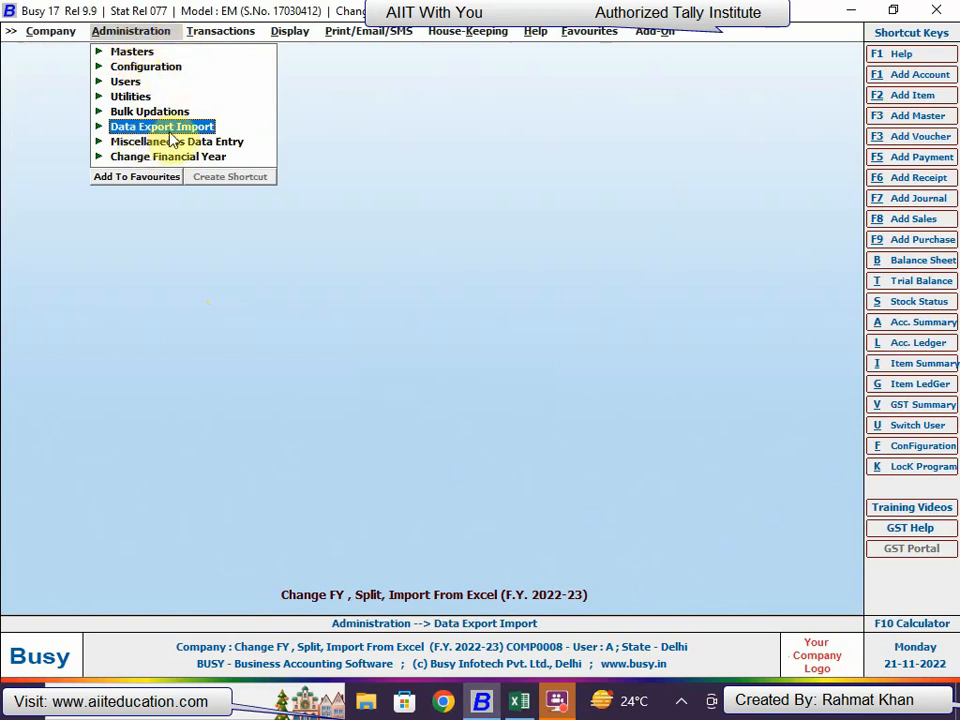
{"action": "key", "text": "Return"}
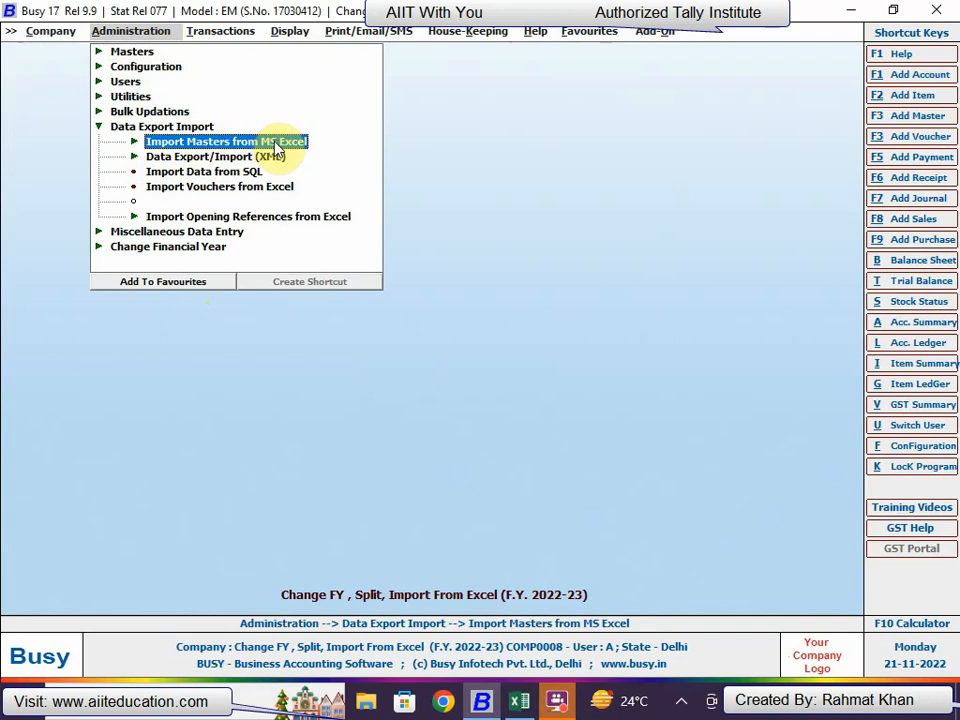
{"action": "key", "text": "Return"}
{"action": "key", "text": "Down"}
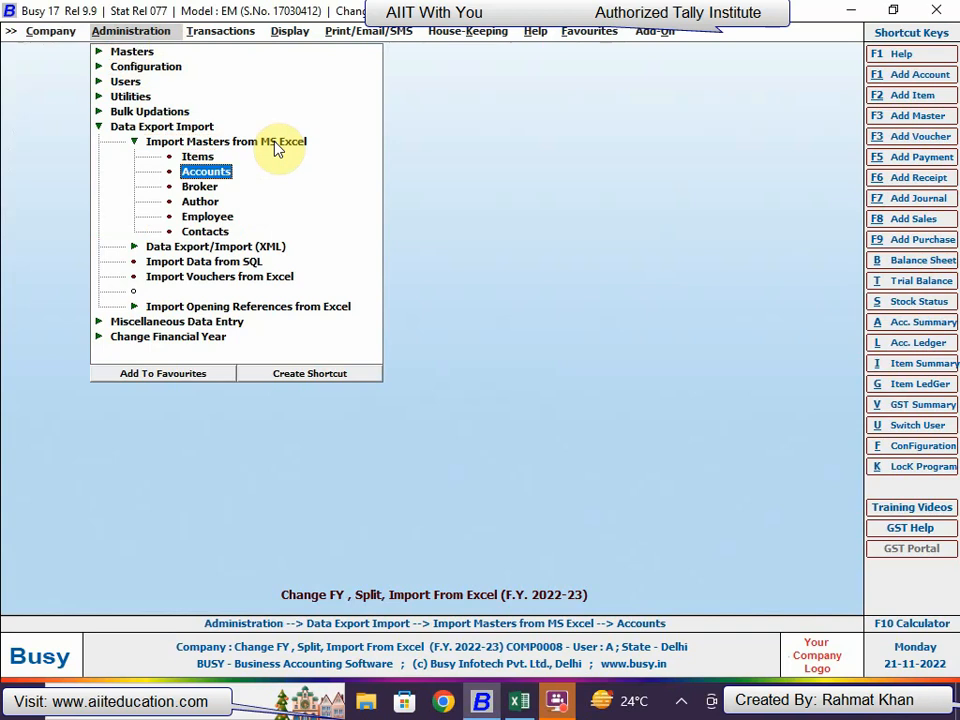
{"action": "key", "text": "Up"}
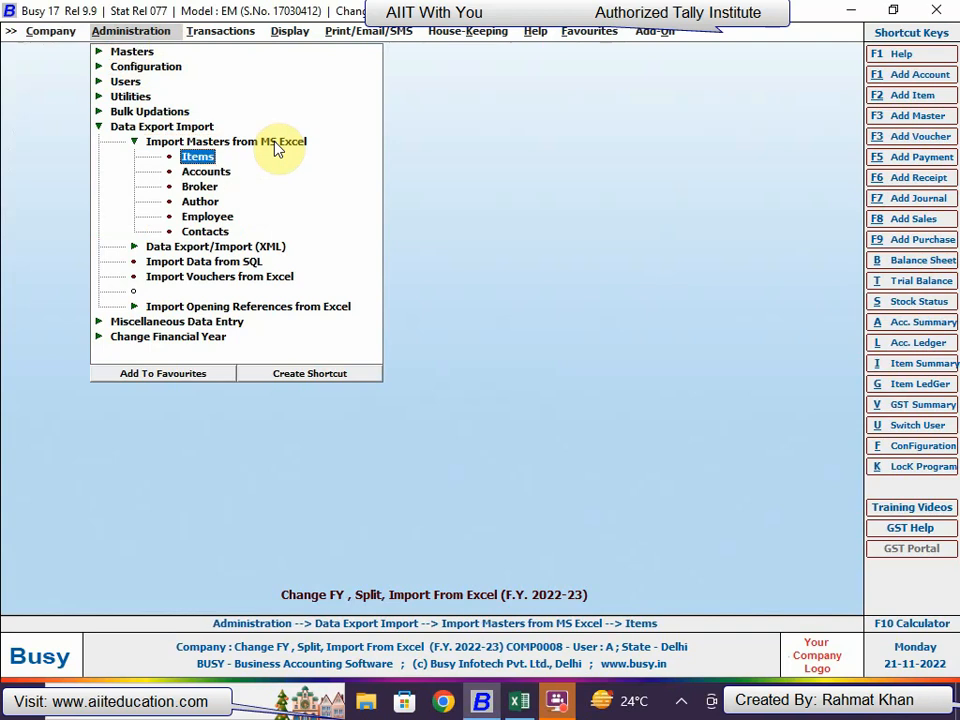
{"action": "key", "text": "Down"}
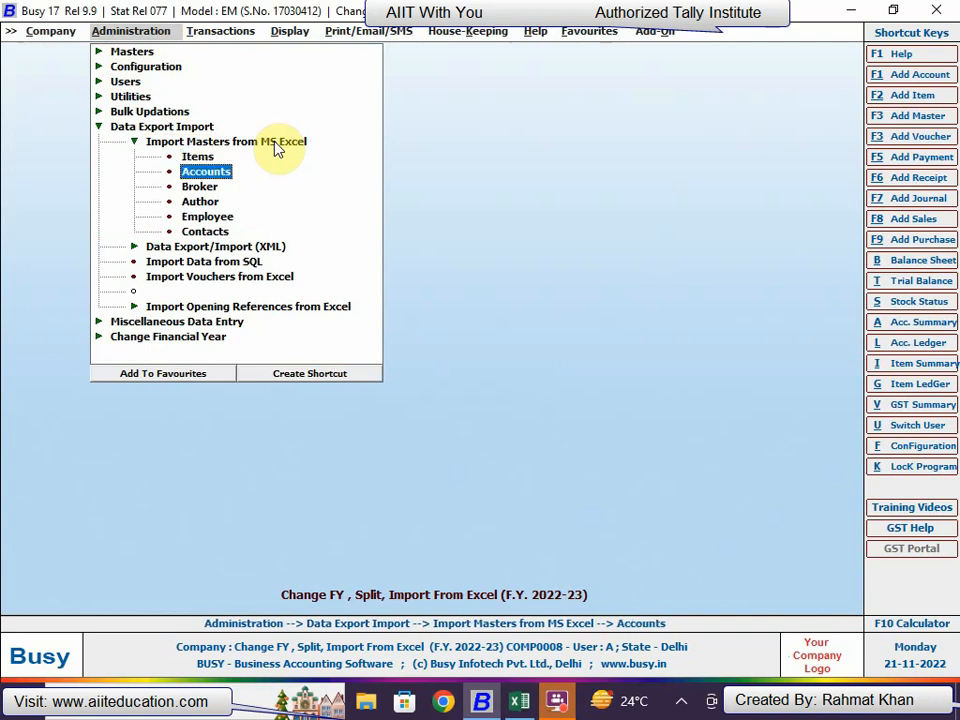
{"action": "key", "text": "Return"}
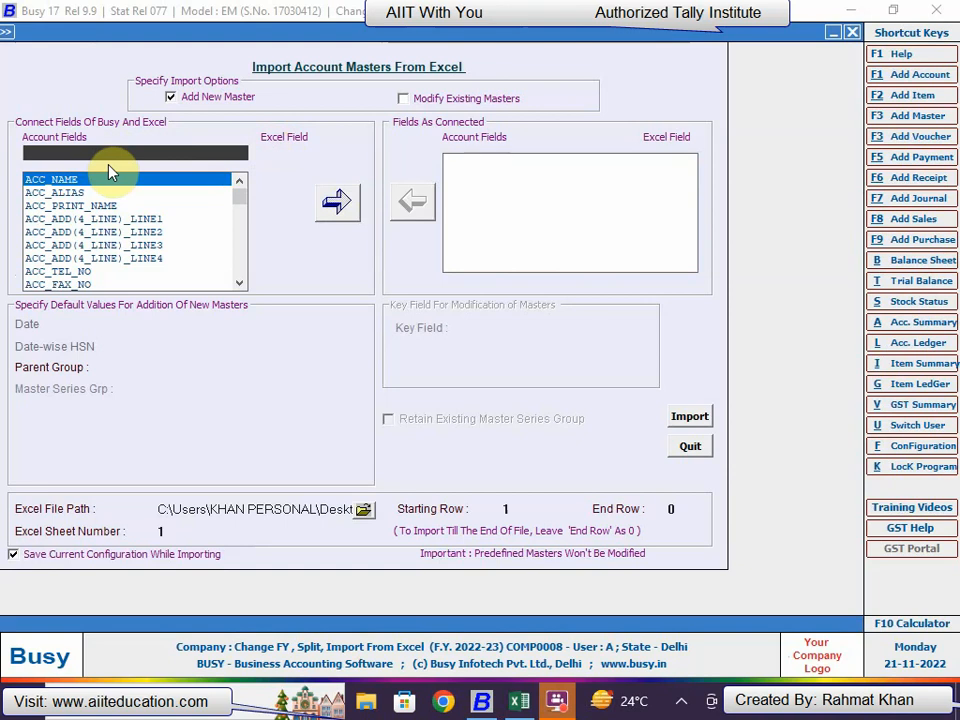
Switch to the Excel party list and check which column letters hold the serial number, party name, contact number and opening balance.
{"action": "key", "text": "alt+Tab"}
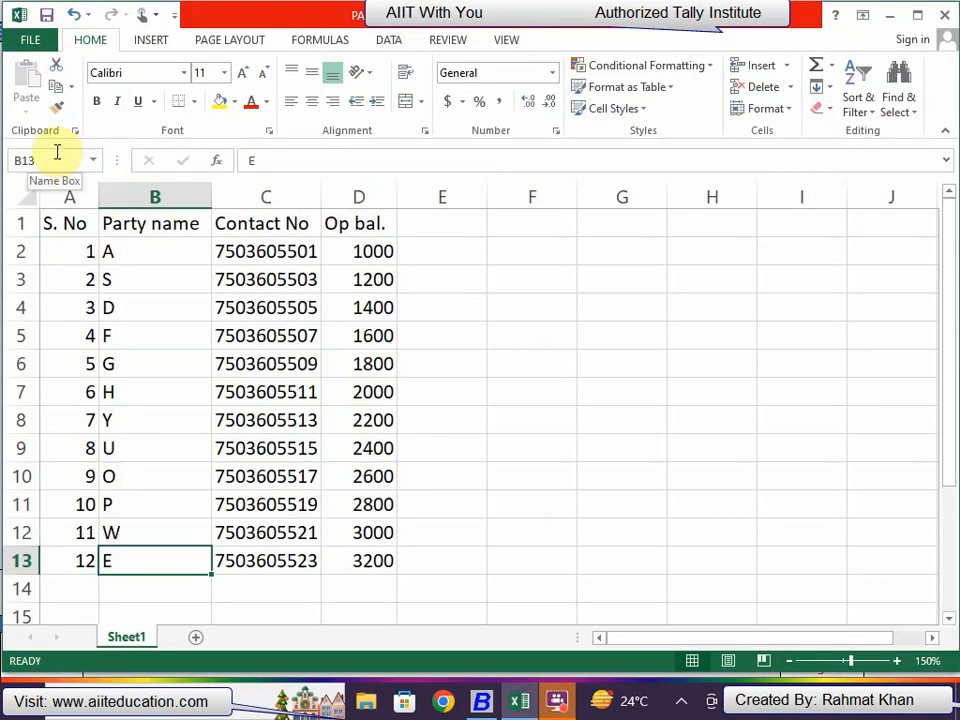
{"action": "left_click", "coordinate": [162, 193]}
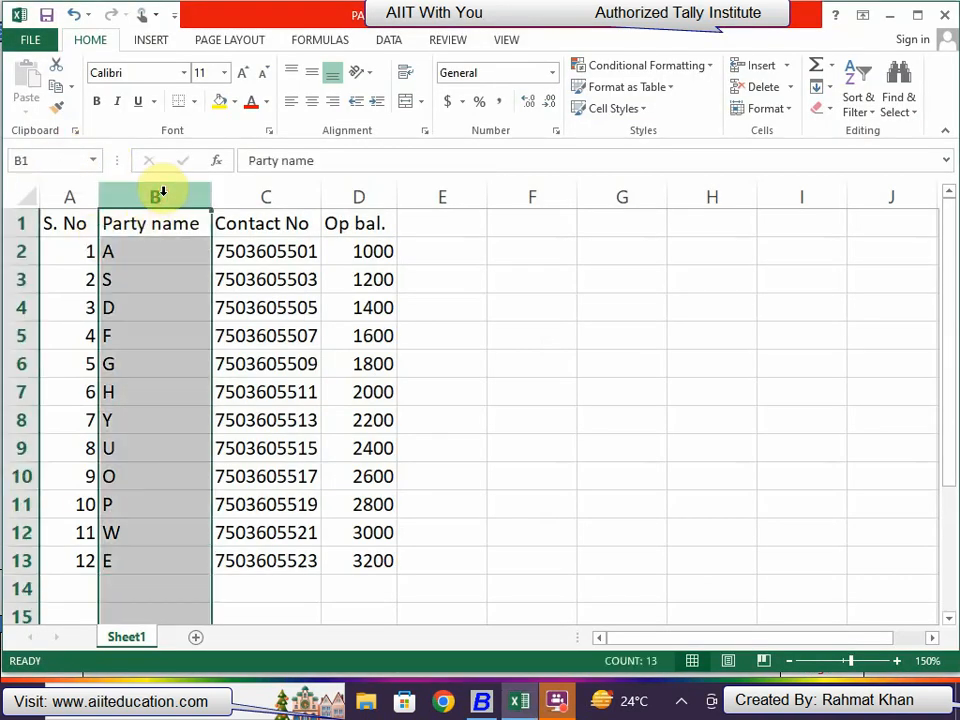
{"action": "left_click", "coordinate": [279, 195]}
{"action": "left_click", "coordinate": [356, 197]}
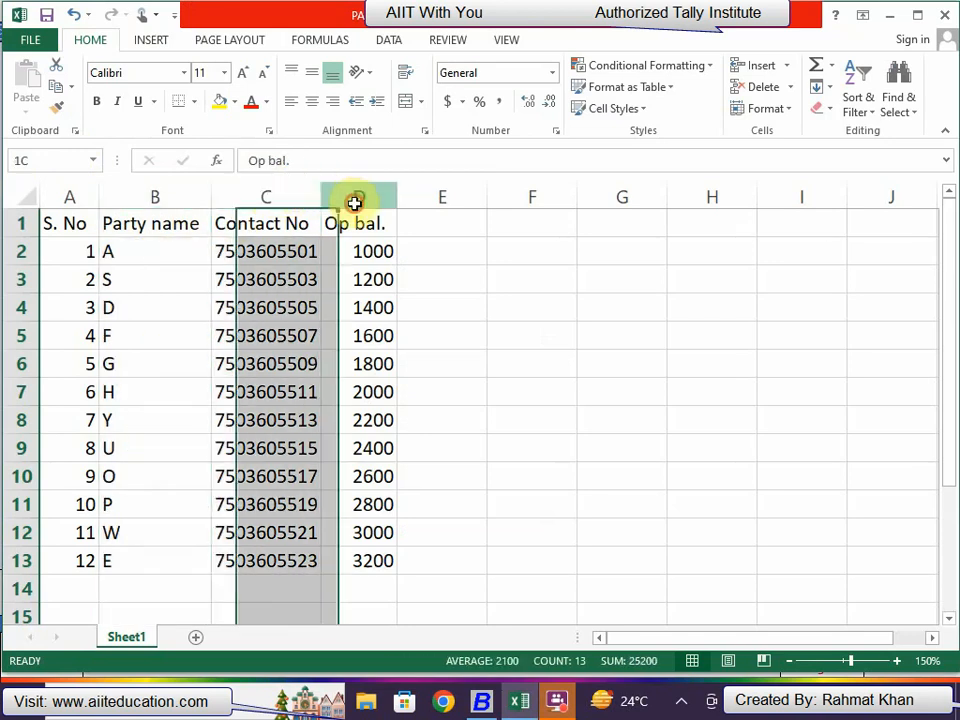
{"action": "left_click", "coordinate": [63, 197]}
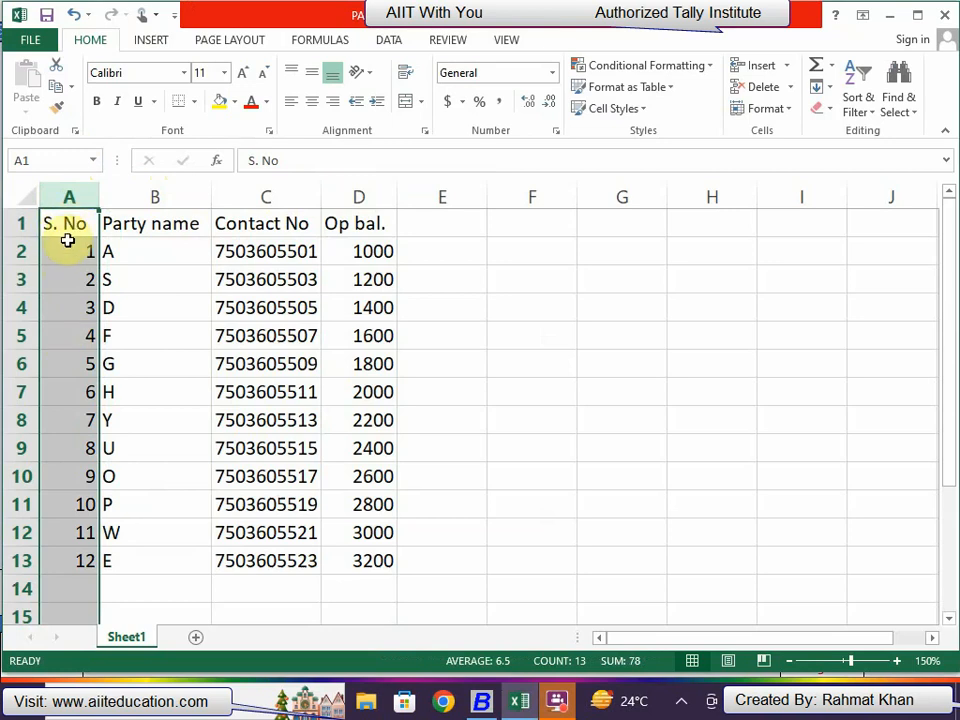
Switch back to Busy and connect the ACC_NAME account field to Excel field B.
{"action": "key", "text": "alt+Tab"}
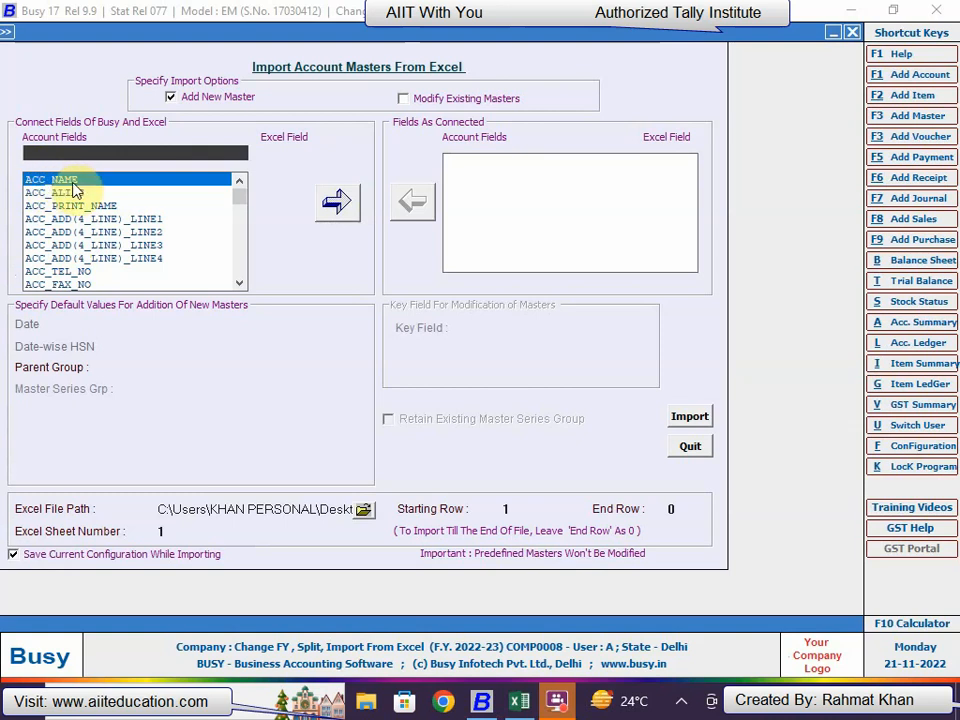
{"action": "key", "text": "Return"}
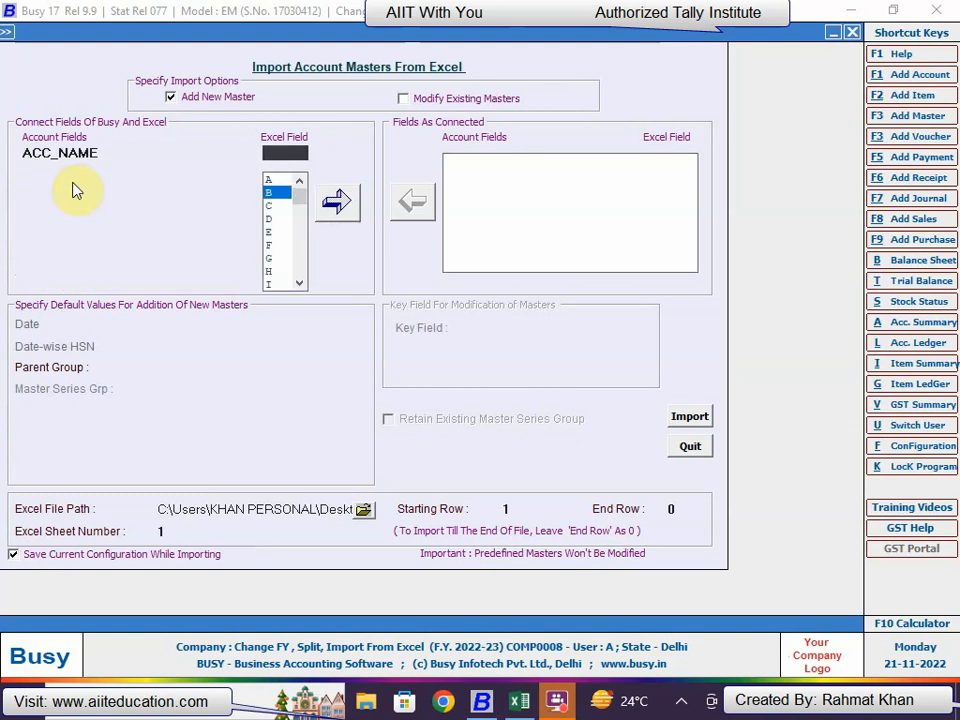
{"action": "left_click", "coordinate": [278, 193]}
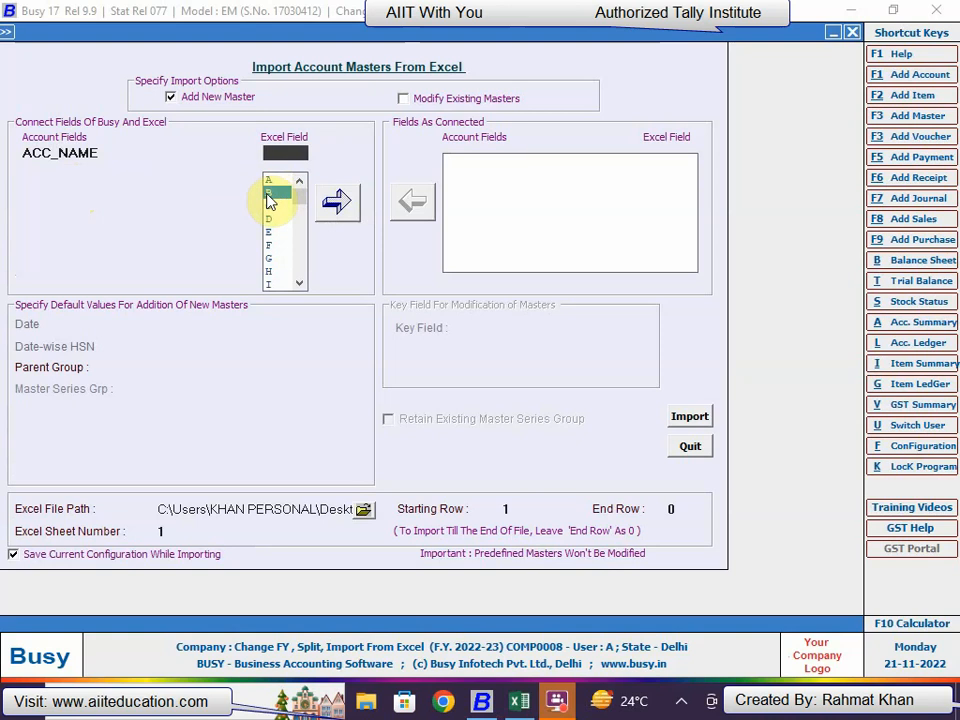
{"action": "key", "text": "Return"}
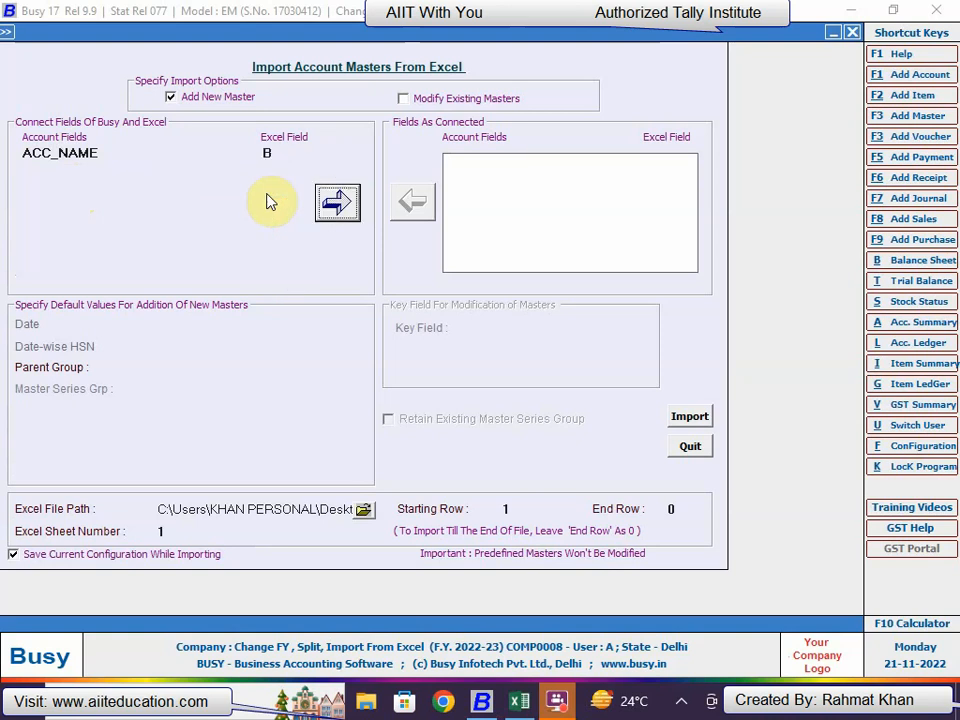
{"action": "left_click", "coordinate": [336, 204]}
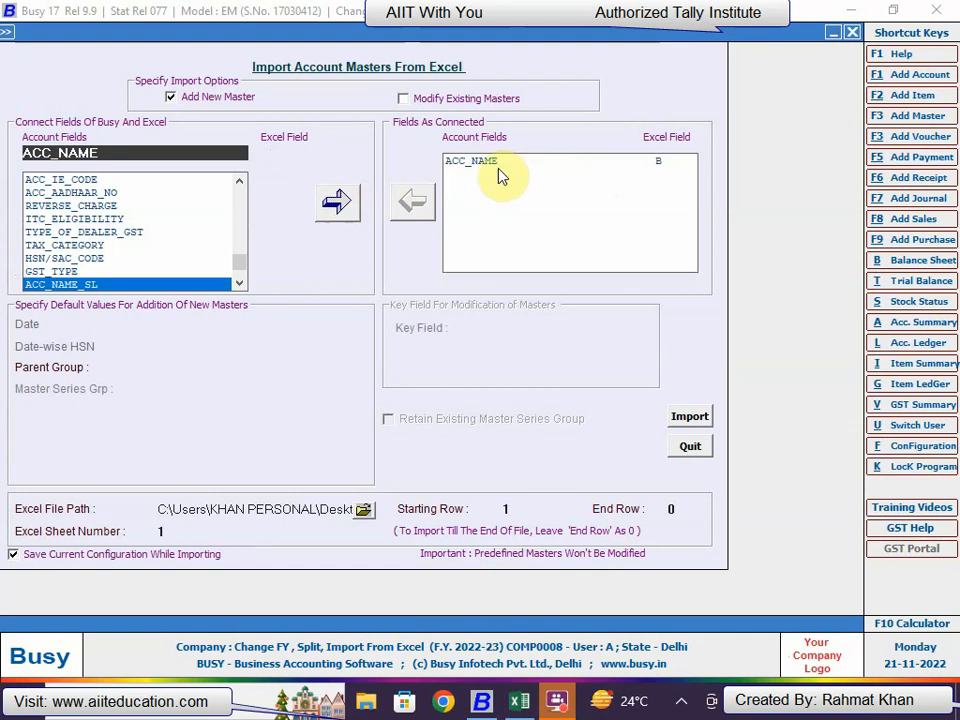
Check the Contact No column's letter in the Excel party list and return to Busy.
{"action": "key", "text": "alt+Tab"}
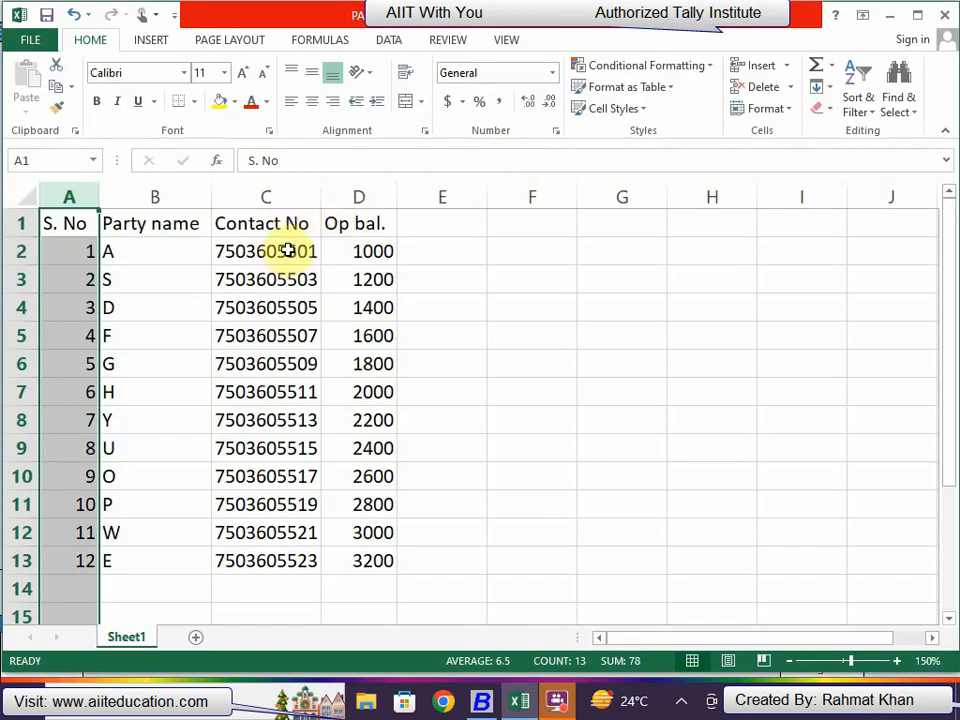
{"action": "left_click", "coordinate": [276, 196]}
{"action": "key", "text": "alt+Tab"}
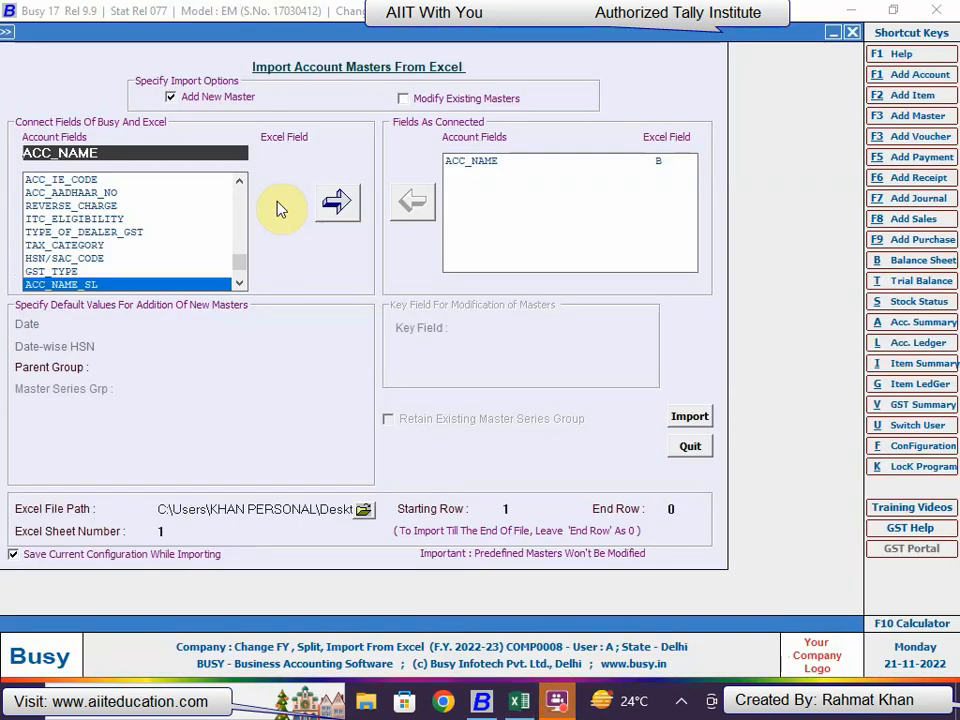
Find the ACC_MOBILE_NO account field and connect it to Excel field C.
{"action": "left_click", "coordinate": [130, 153]}
{"action": "key", "text": "BackSpace"}
{"action": "key", "text": "BackSpace"}
{"action": "key", "text": "BackSpace"}
{"action": "key", "text": "BackSpace"}
{"action": "key", "text": "BackSpace"}
{"action": "key", "text": "BackSpace"}
{"action": "key", "text": "BackSpace"}
{"action": "key", "text": "BackSpace"}
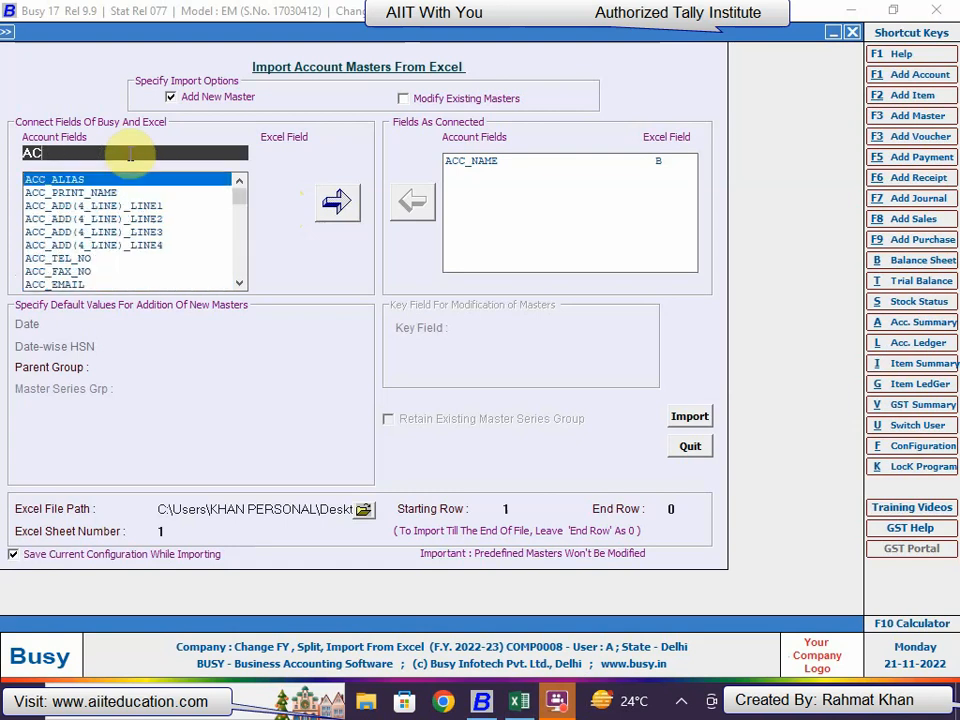
{"action": "key", "text": "Down"}
{"action": "key", "text": "Down"}
{"action": "key", "text": "Down"}
{"action": "key", "text": "Down"}
{"action": "key", "text": "Down"}
{"action": "key", "text": "Down"}
{"action": "key", "text": "Down"}
{"action": "key", "text": "Down"}
{"action": "key", "text": "Down"}
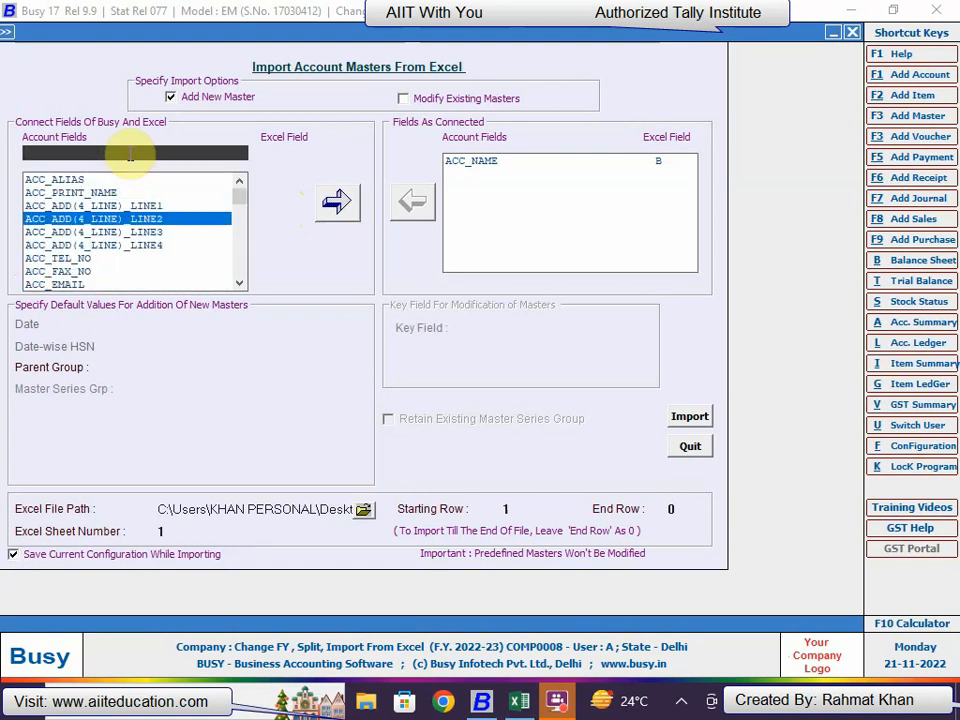
{"action": "key", "text": "Up"}
{"action": "key", "text": "Up"}
{"action": "key", "text": "Up"}
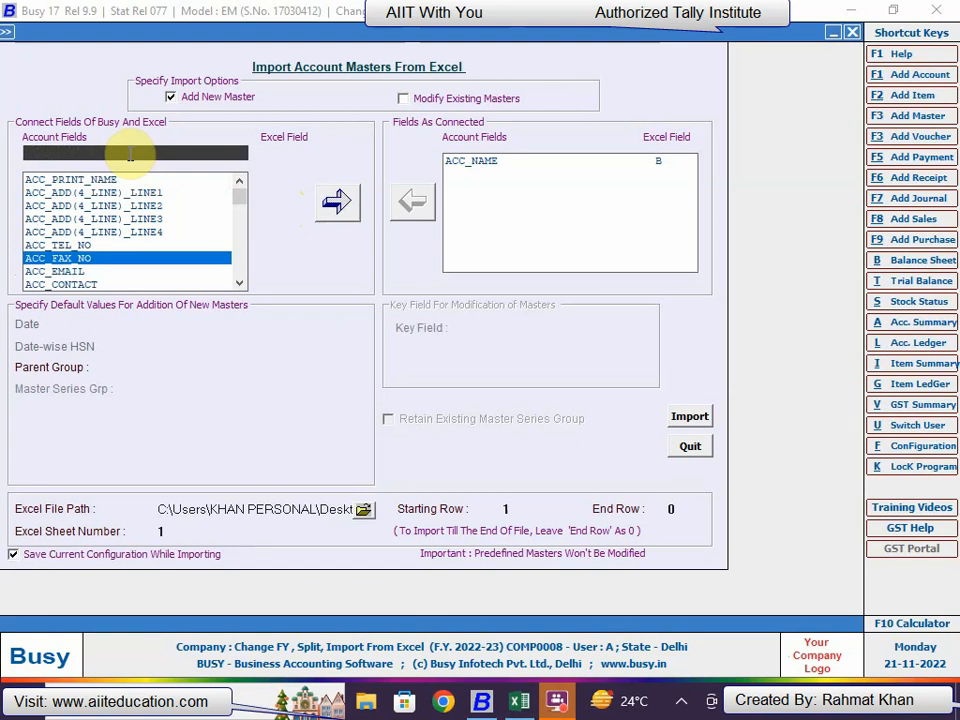
{"action": "key", "text": "Down"}
{"action": "key", "text": "Down"}
{"action": "key", "text": "Down"}
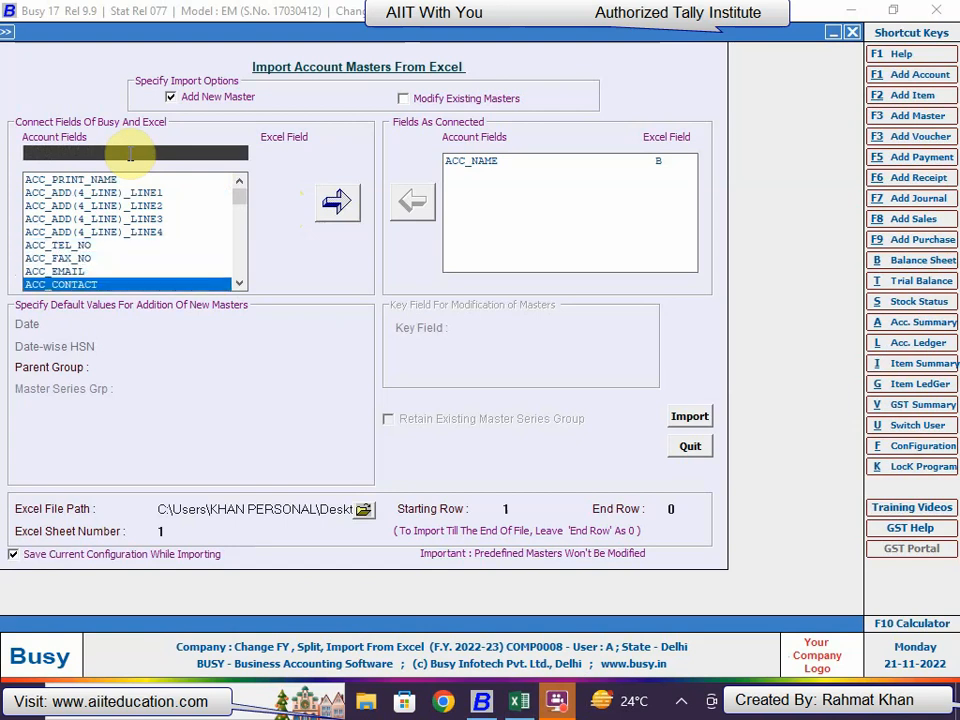
{"action": "key", "text": "Down"}
{"action": "key", "text": "Down"}
{"action": "key", "text": "Down"}
{"action": "key", "text": "Down"}
{"action": "key", "text": "Down"}
{"action": "key", "text": "Down"}
{"action": "key", "text": "Down"}
{"action": "key", "text": "Down"}
{"action": "key", "text": "Down"}
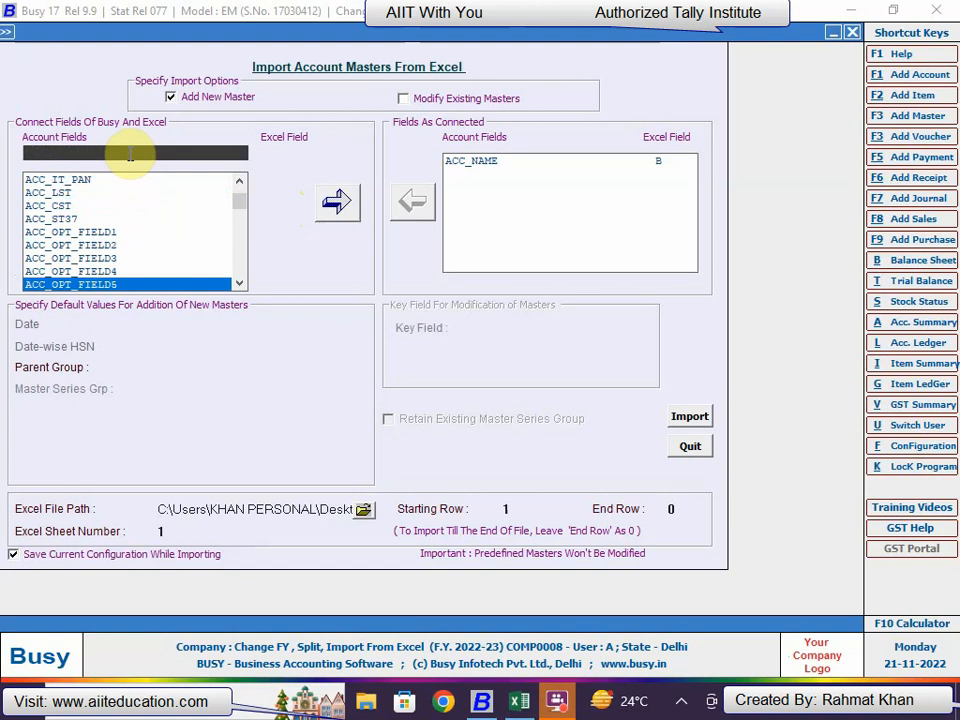
{"action": "key", "text": "Down"}
{"action": "key", "text": "Down"}
{"action": "key", "text": "Down"}
{"action": "key", "text": "Down"}
{"action": "key", "text": "Down"}
{"action": "key", "text": "Down"}
{"action": "key", "text": "Down"}
{"action": "key", "text": "Down"}
{"action": "key", "text": "Down"}
{"action": "key", "text": "Down"}
{"action": "key", "text": "Down"}
{"action": "key", "text": "Down"}
{"action": "key", "text": "Down"}
{"action": "key", "text": "Down"}
{"action": "key", "text": "Up"}
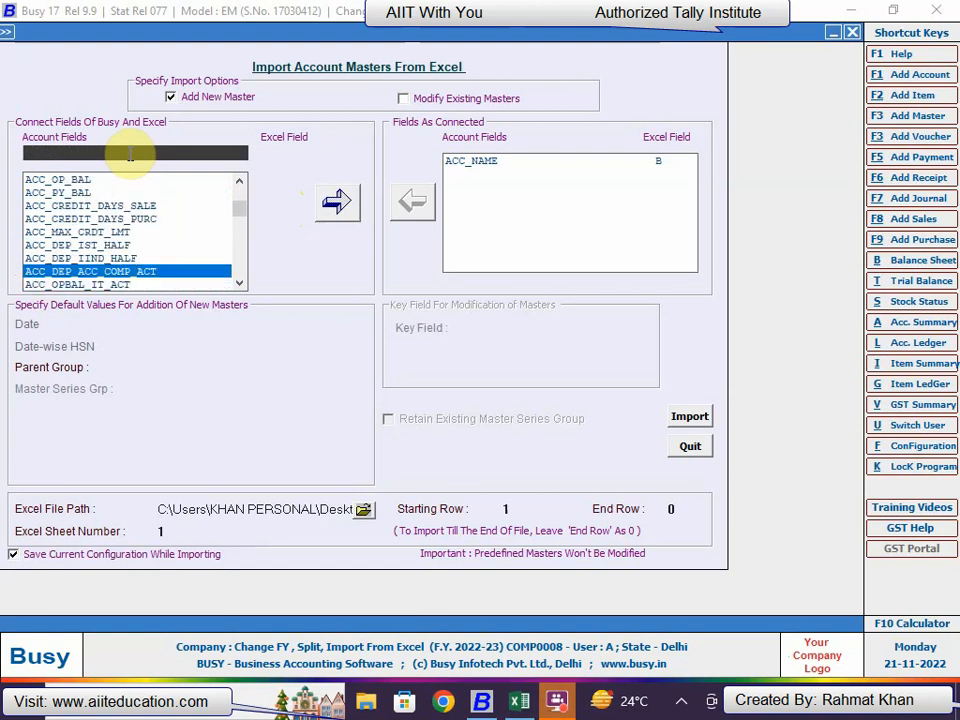
{"action": "key", "text": "Up"}
{"action": "key", "text": "Up"}
{"action": "key", "text": "Up"}
{"action": "key", "text": "Up"}
{"action": "key", "text": "Down"}
{"action": "key", "text": "Down"}
{"action": "key", "text": "Down"}
{"action": "key", "text": "Down"}
{"action": "key", "text": "Down"}
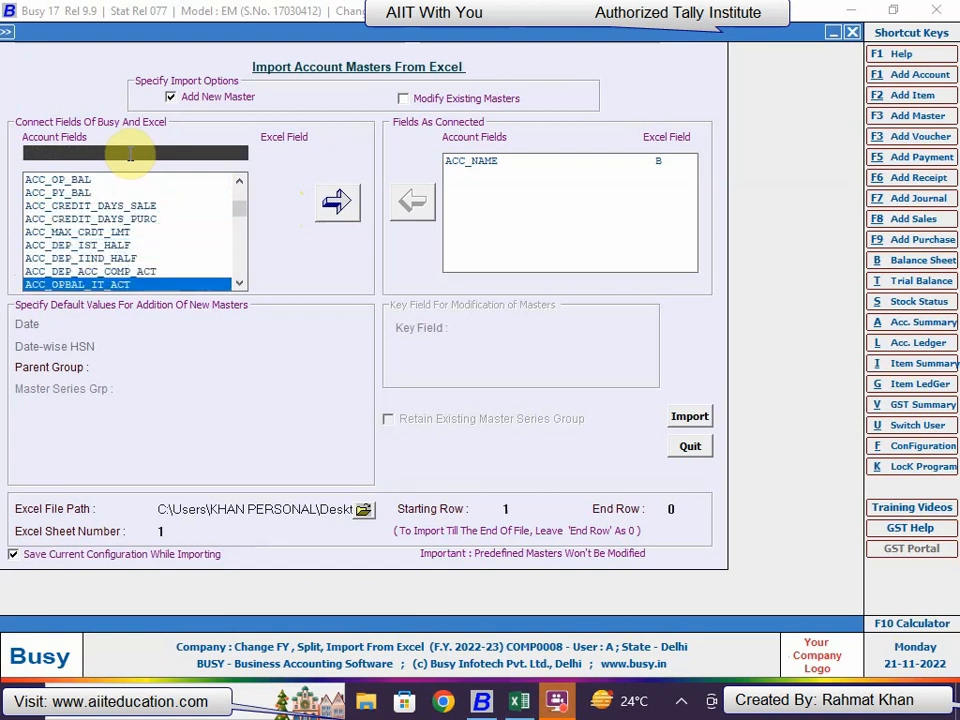
{"action": "key", "text": "Down"}
{"action": "key", "text": "Down"}
{"action": "key", "text": "Down"}
{"action": "key", "text": "Down"}
{"action": "key", "text": "Down"}
{"action": "key", "text": "Down"}
{"action": "key", "text": "Down"}
{"action": "key", "text": "Down"}
{"action": "key", "text": "Down"}
{"action": "key", "text": "Down"}
{"action": "key", "text": "Down"}
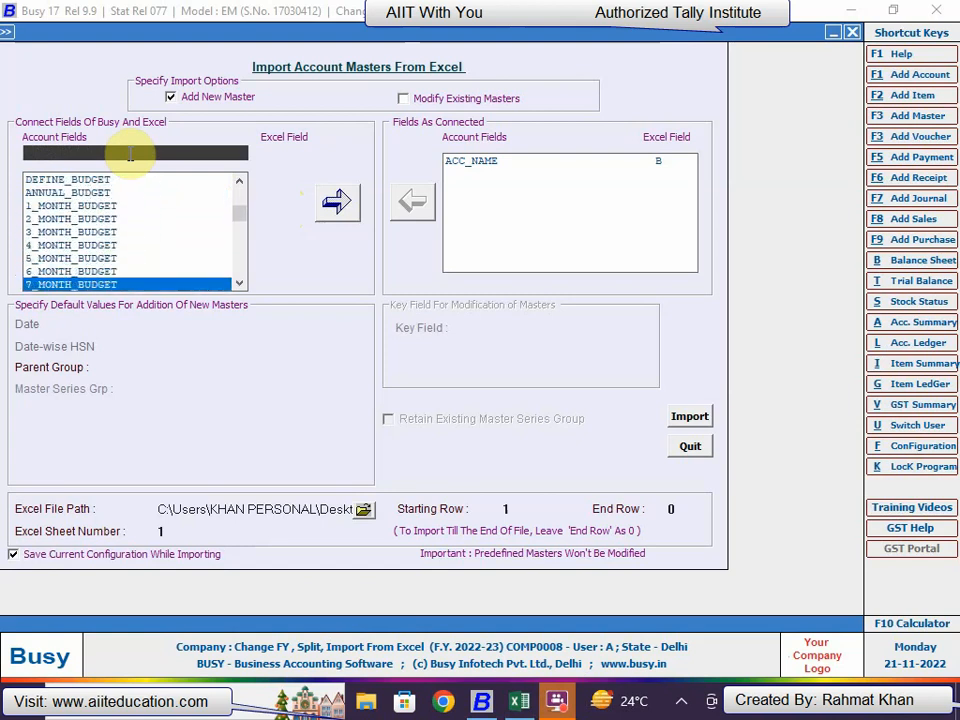
{"action": "key", "text": "Down"}
{"action": "key", "text": "Down"}
{"action": "key", "text": "Down"}
{"action": "key", "text": "Down"}
{"action": "key", "text": "Down"}
{"action": "key", "text": "Down"}
{"action": "key", "text": "Down"}
{"action": "key", "text": "Down"}
{"action": "key", "text": "Down"}
{"action": "key", "text": "Down"}
{"action": "key", "text": "Down"}
{"action": "key", "text": "Down"}
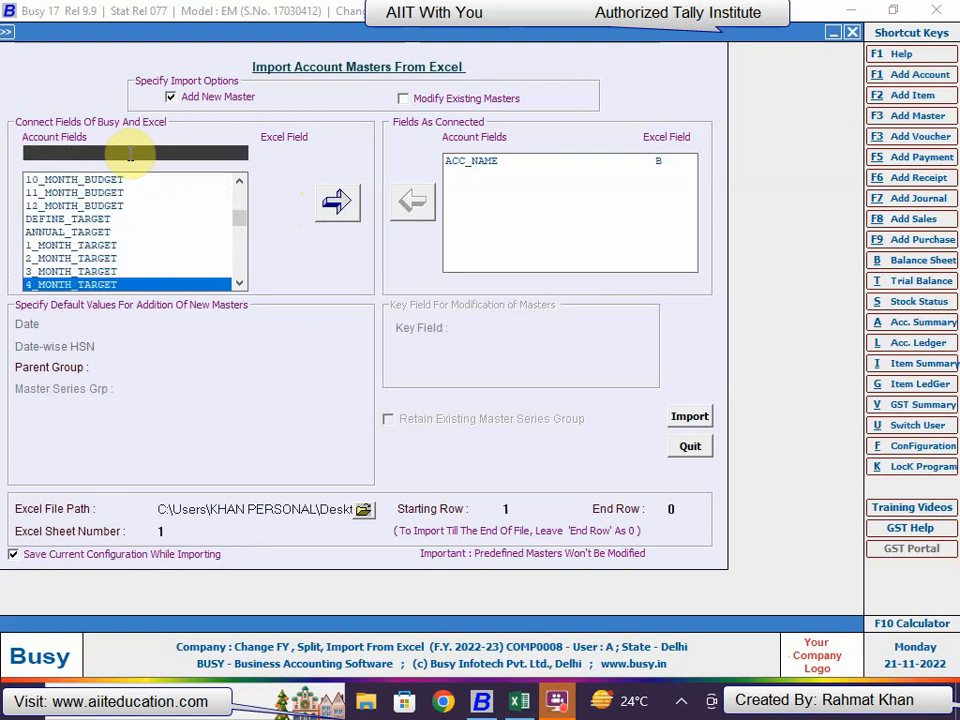
{"action": "key", "text": "Down"}
{"action": "key", "text": "Down"}
{"action": "key", "text": "Down"}
{"action": "key", "text": "Down"}
{"action": "key", "text": "Down"}
{"action": "key", "text": "Down"}
{"action": "key", "text": "Down"}
{"action": "key", "text": "Down"}
{"action": "key", "text": "Down"}
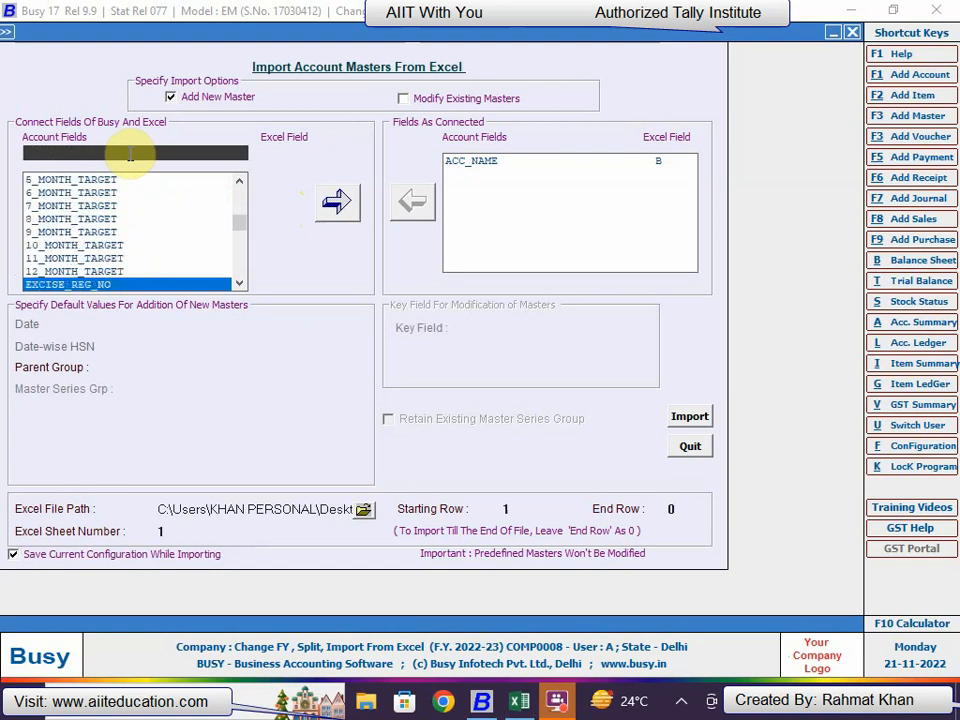
{"action": "key", "text": "Down"}
{"action": "key", "text": "Down"}
{"action": "key", "text": "Down"}
{"action": "key", "text": "Down"}
{"action": "key", "text": "Down"}
{"action": "key", "text": "Down"}
{"action": "key", "text": "Down"}
{"action": "key", "text": "Down"}
{"action": "key", "text": "Down"}
{"action": "key", "text": "Down"}
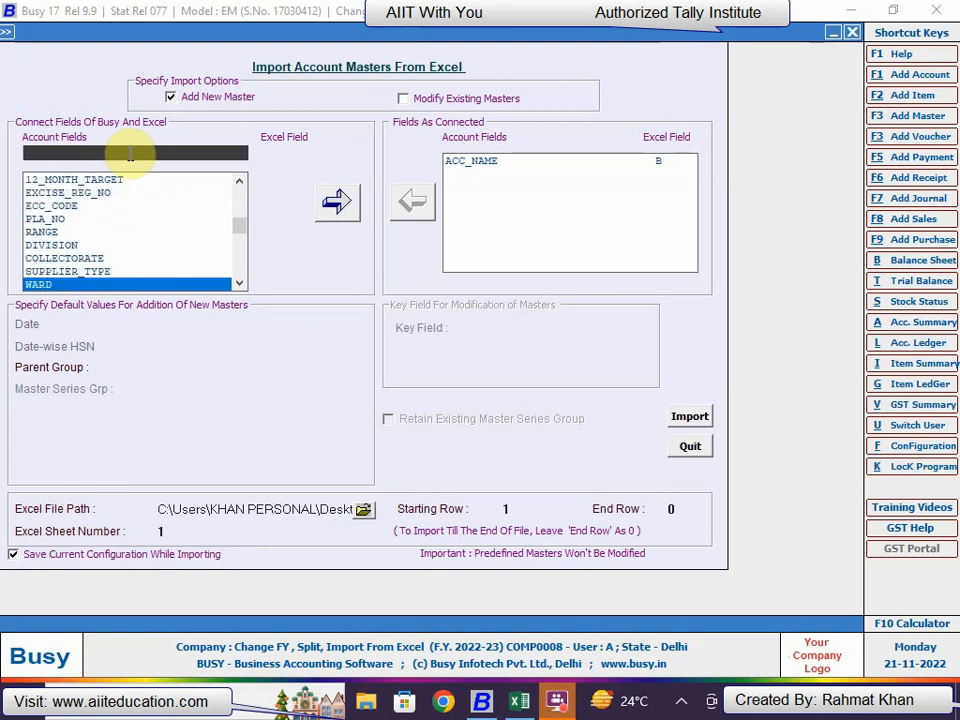
{"action": "key", "text": "Up"}
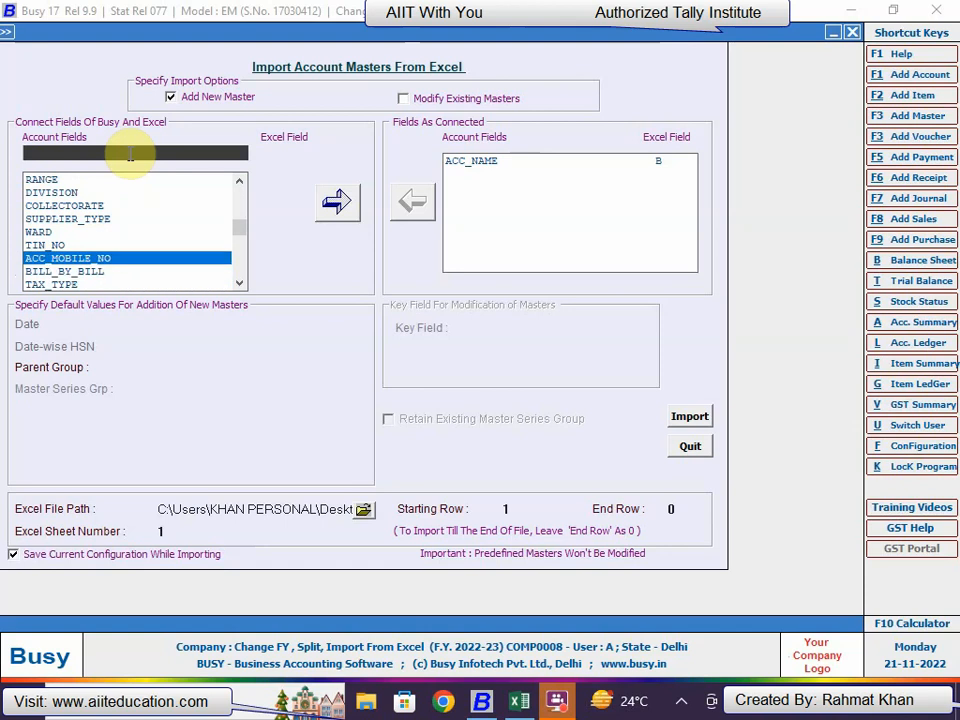
{"action": "left_click", "coordinate": [116, 260]}
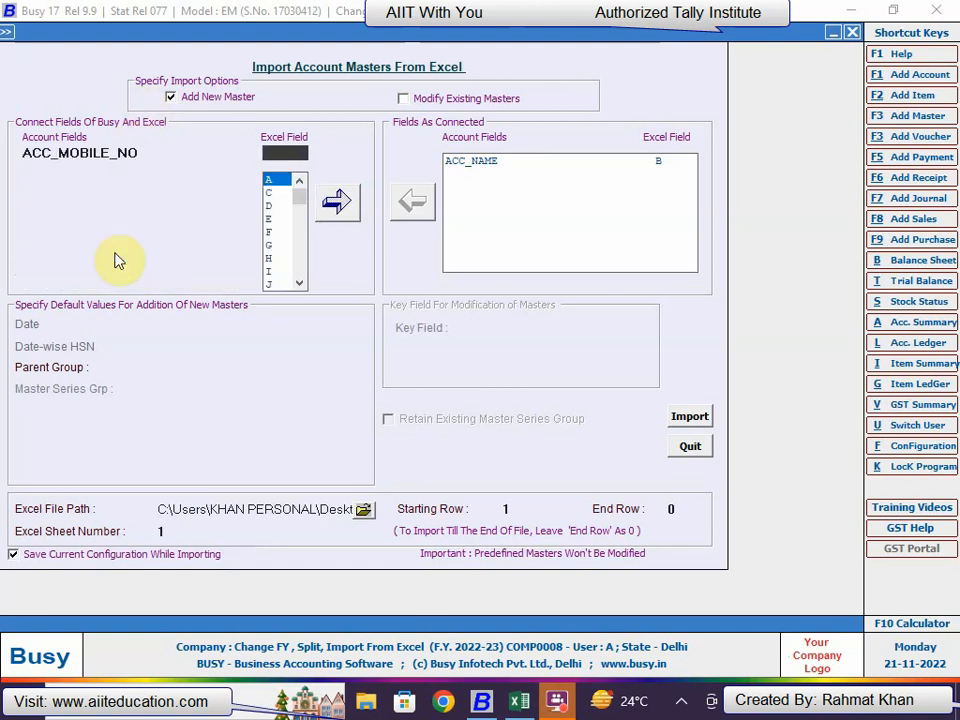
{"action": "key", "text": "Down"}
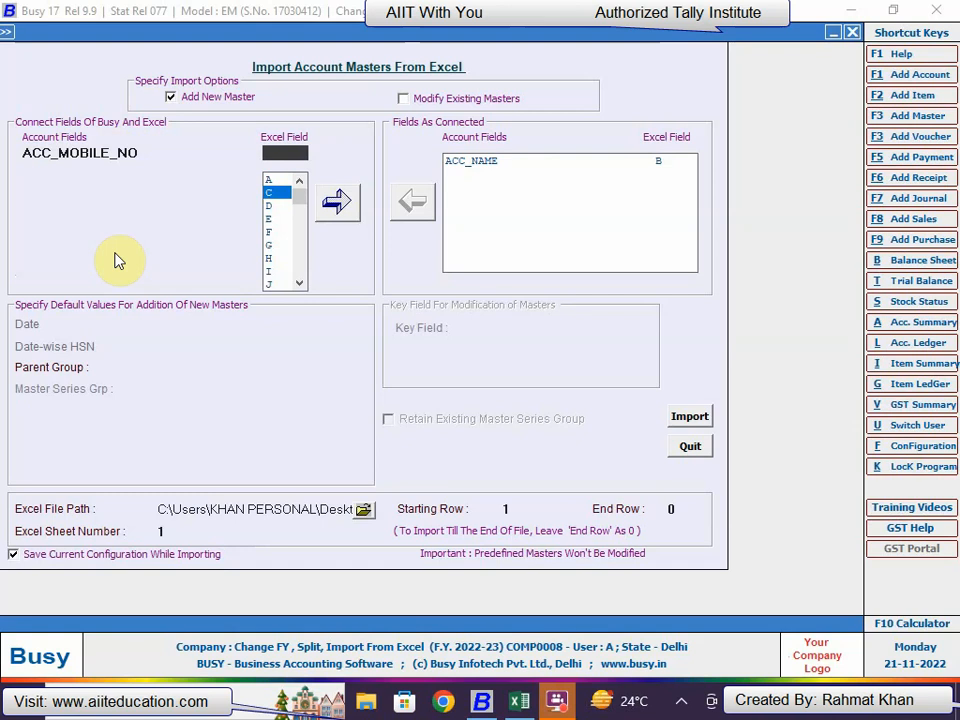
{"action": "key", "text": "Return"}
{"action": "key", "text": "Return"}
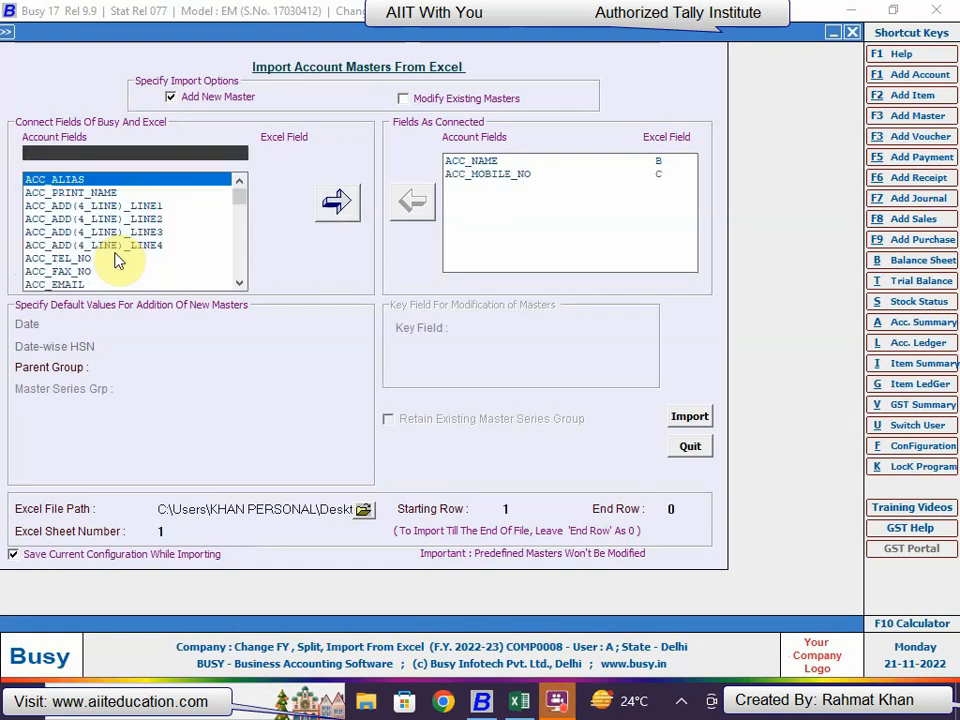
Find the ACC_OP_BAL opening balance field and connect it to Excel field D.
{"action": "key", "text": "Down"}
{"action": "key", "text": "Down"}
{"action": "key", "text": "Down"}
{"action": "key", "text": "Down"}
{"action": "key", "text": "Down"}
{"action": "key", "text": "Down"}
{"action": "key", "text": "Down"}
{"action": "key", "text": "Down"}
{"action": "key", "text": "Down"}
{"action": "key", "text": "Down"}
{"action": "key", "text": "Down"}
{"action": "key", "text": "Down"}
{"action": "key", "text": "Down"}
{"action": "key", "text": "Down"}
{"action": "key", "text": "Down"}
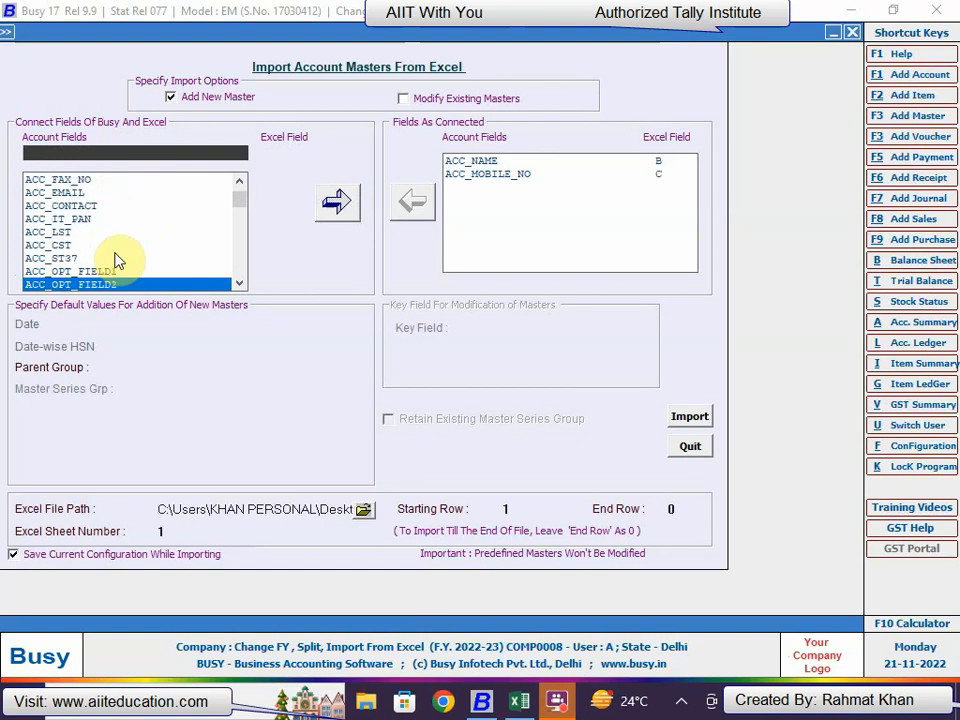
{"action": "key", "text": "Down"}
{"action": "key", "text": "Down"}
{"action": "key", "text": "Down"}
{"action": "key", "text": "Down"}
{"action": "key", "text": "Down"}
{"action": "key", "text": "Down"}
{"action": "key", "text": "Down"}
{"action": "key", "text": "Down"}
{"action": "key", "text": "Down"}
{"action": "key", "text": "Down"}
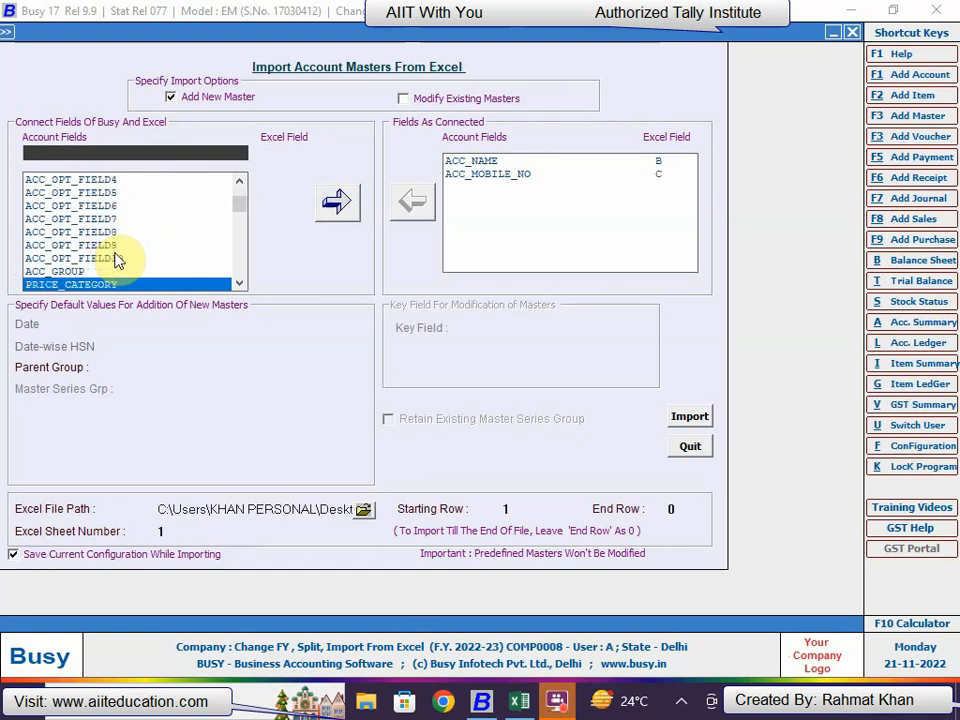
{"action": "key", "text": "Down"}
{"action": "key", "text": "Down"}
{"action": "key", "text": "Down"}
{"action": "key", "text": "Up"}
{"action": "key", "text": "Up"}
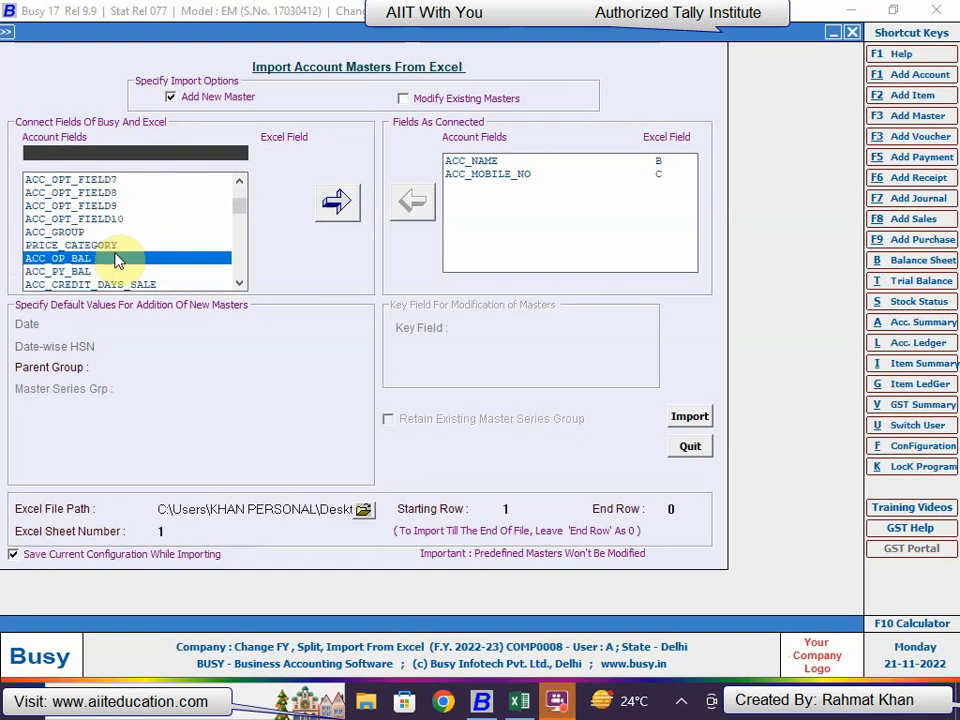
{"action": "key", "text": "Return"}
{"action": "key", "text": "Down"}
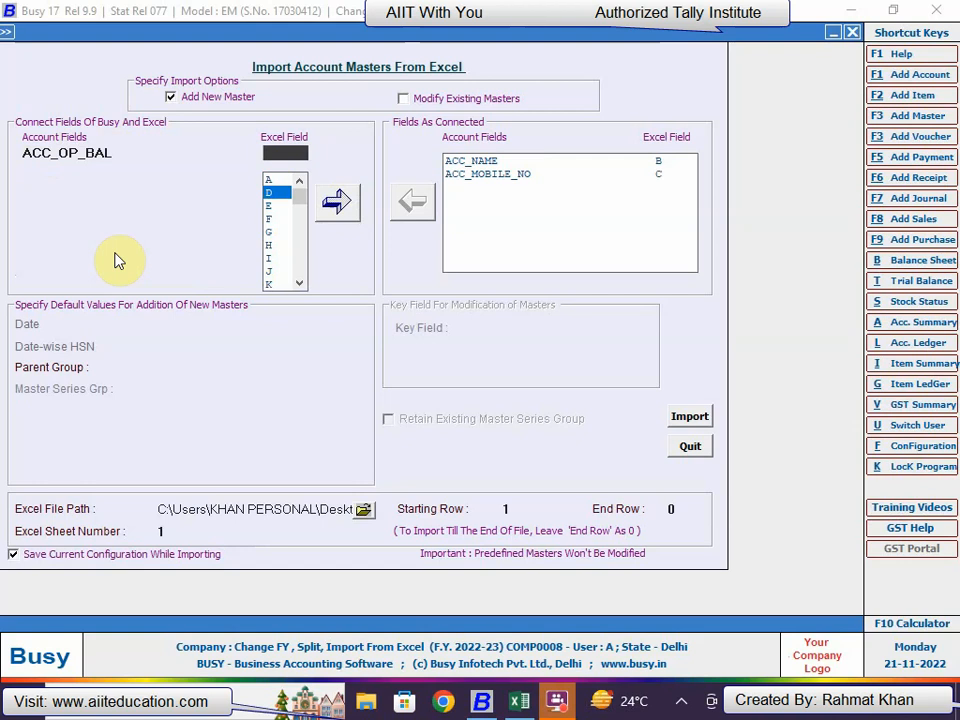
{"action": "key", "text": "Return"}
{"action": "key", "text": "Return"}
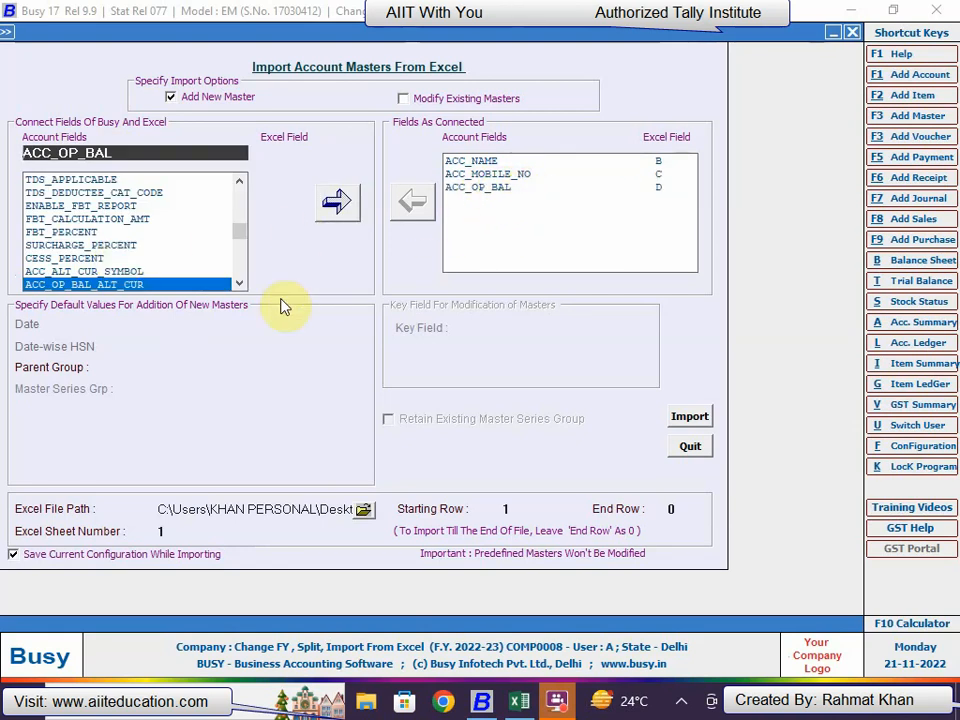
Check the parties in the Excel list, then return to Busy and set the default parent group for new masters to Sundry Debtors.
{"action": "left_click", "coordinate": [174, 369]}
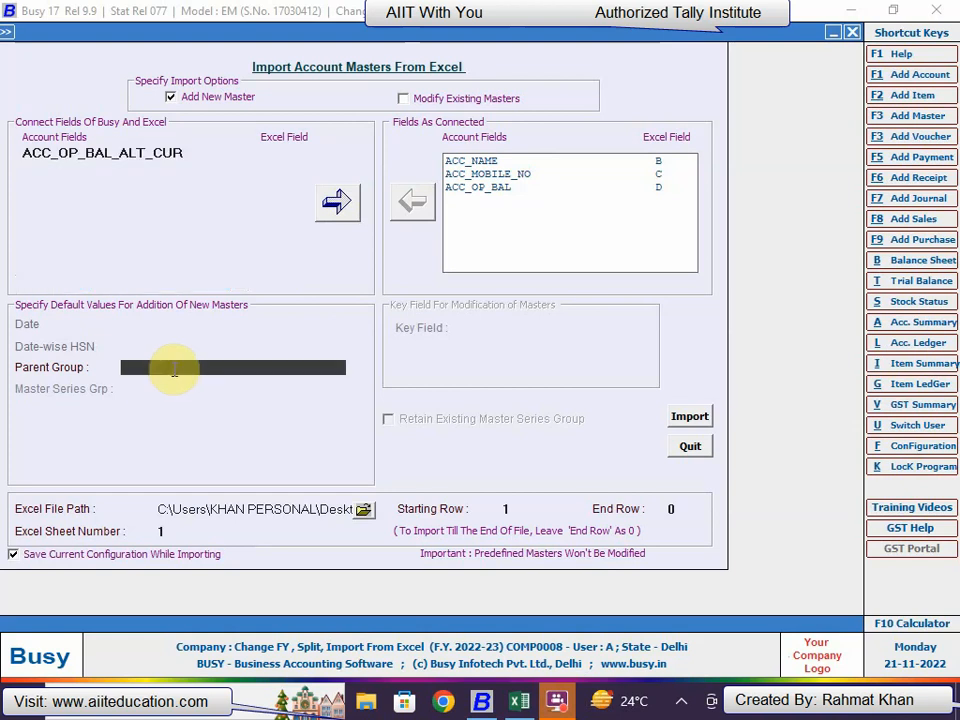
{"action": "key", "text": "alt+Tab"}
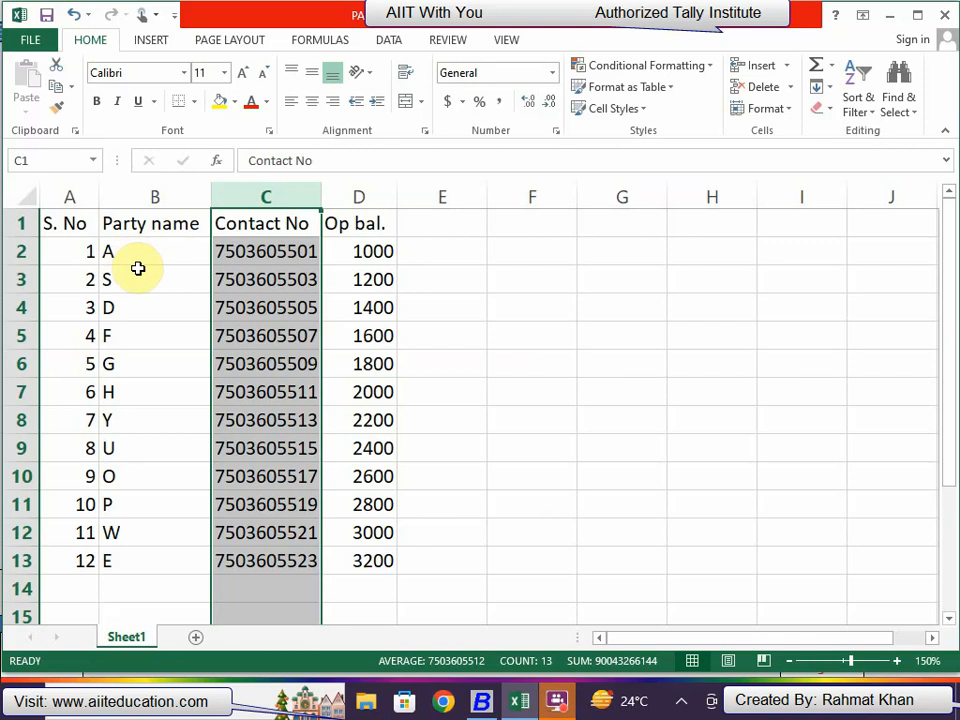
{"action": "key", "text": "alt+Tab"}
{"action": "type", "text": "und"}
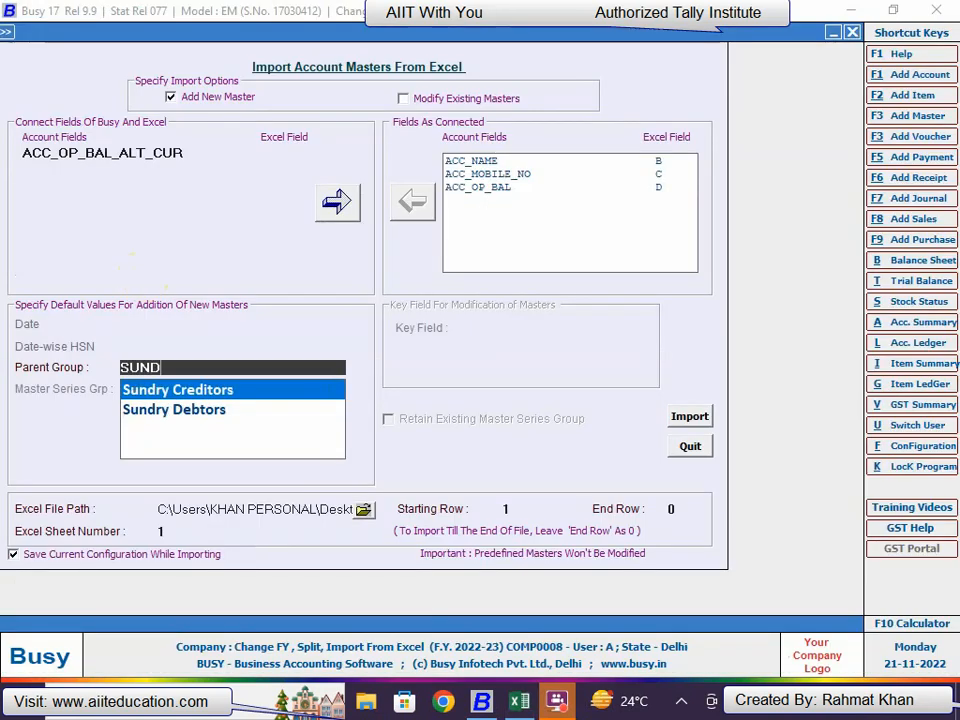
{"action": "key", "text": "Down"}
{"action": "key", "text": "Return"}
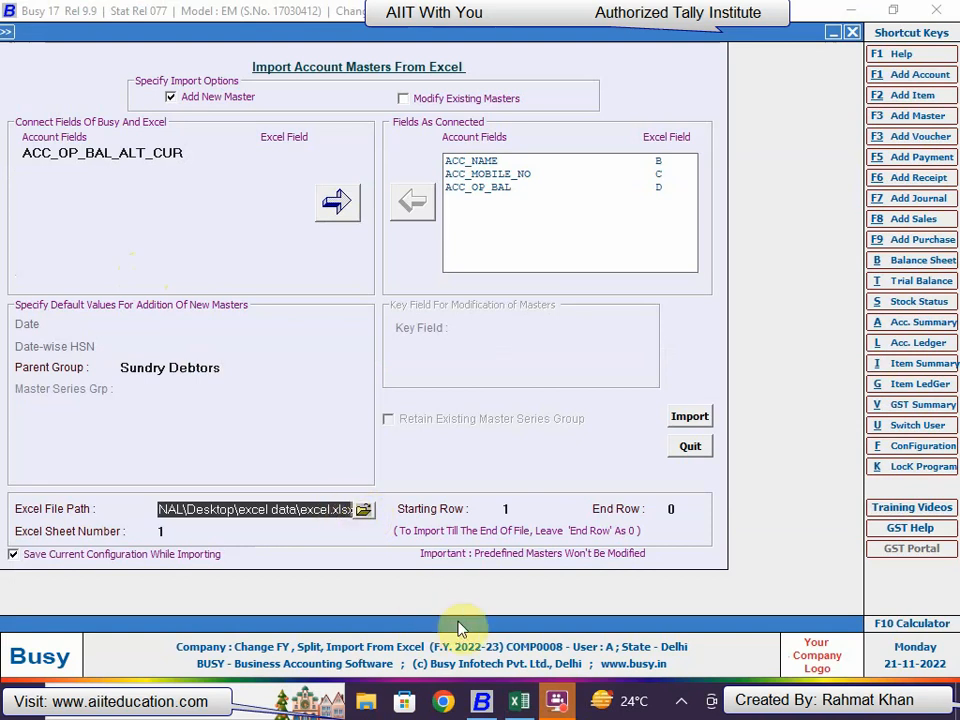
Check which workbook is open in Excel and choose PARTY LIST BUSY from the Desktop as Busy's import file.
{"action": "left_click", "coordinate": [516, 706]}
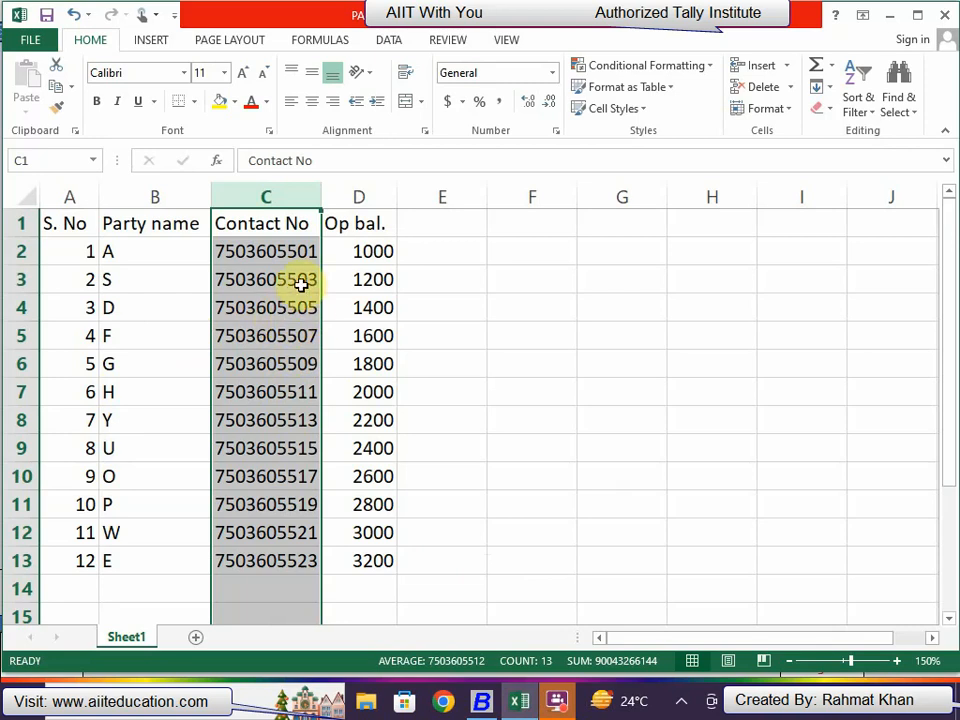
{"action": "key", "text": "alt+Tab"}
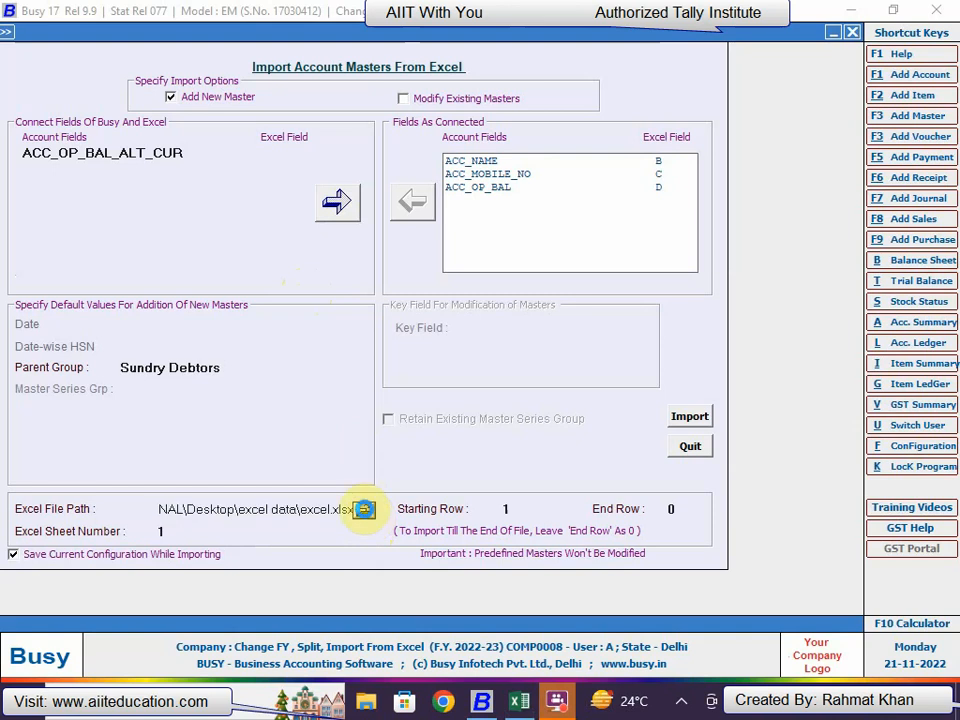
{"action": "left_click", "coordinate": [363, 511]}
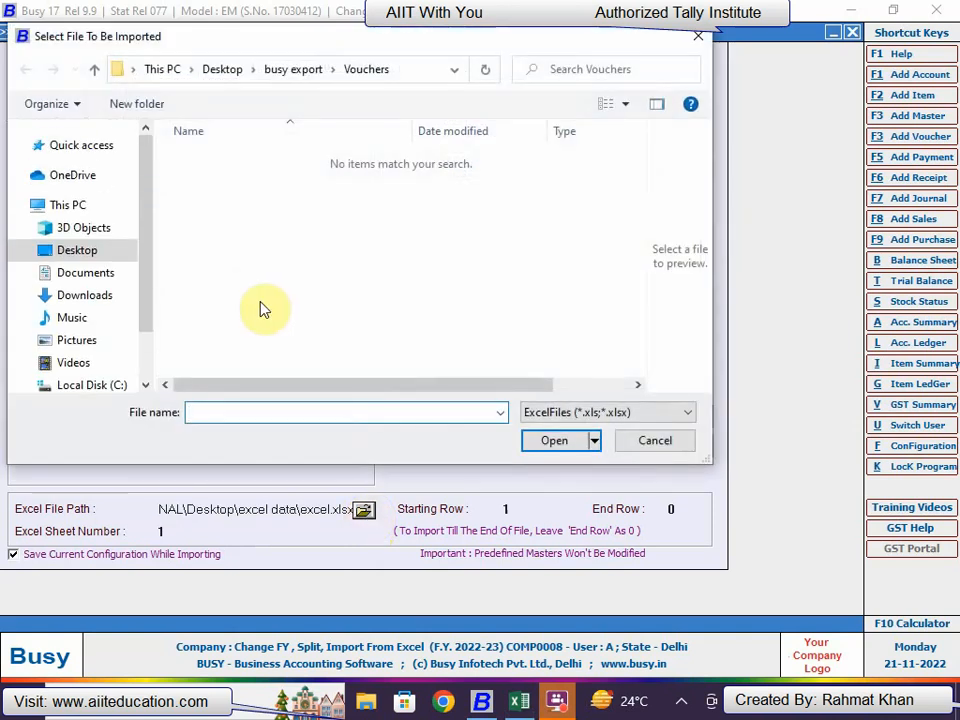
{"action": "left_click", "coordinate": [78, 255]}
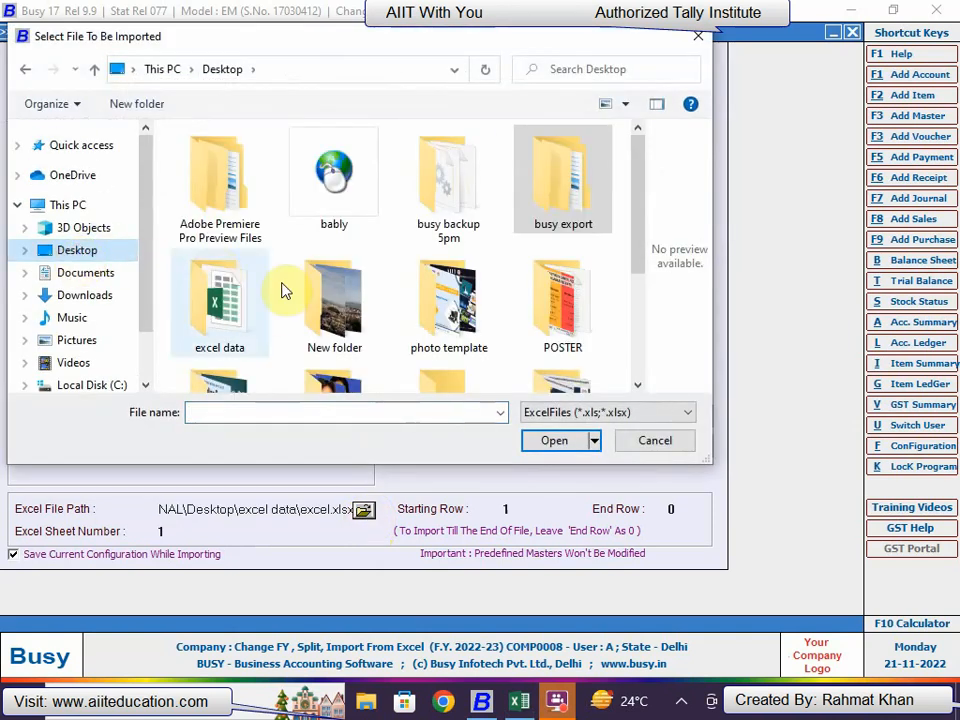
{"action": "left_click", "coordinate": [334, 289]}
{"action": "key", "text": "Right"}
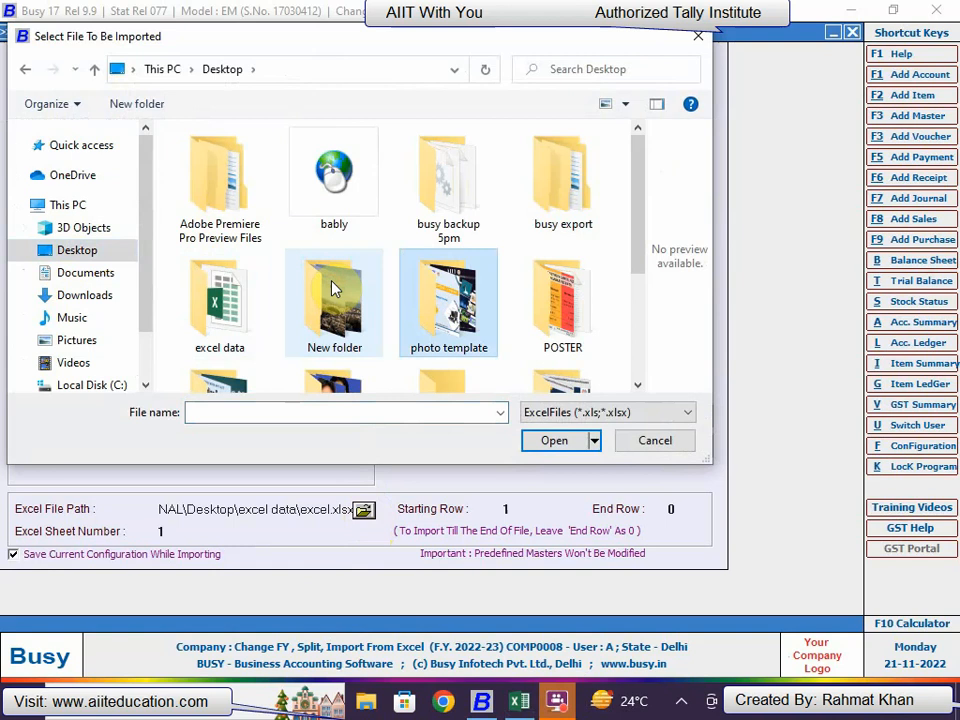
{"action": "key", "text": "Right"}
{"action": "key", "text": "Down"}
{"action": "key", "text": "Down"}
{"action": "key", "text": "alt+Tab"}
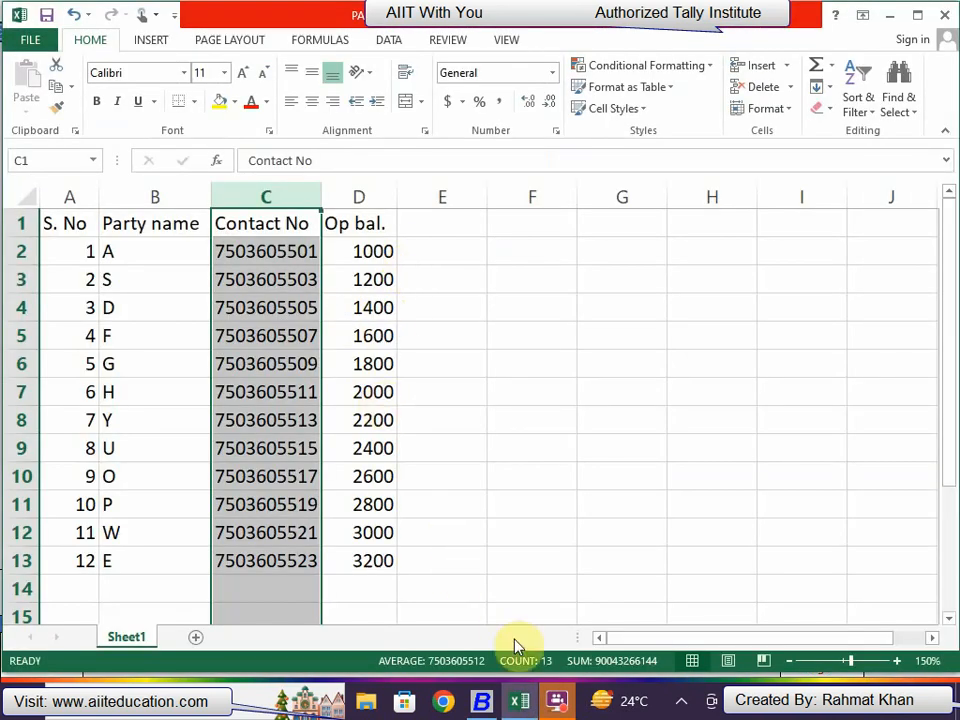
{"action": "left_click", "coordinate": [478, 703]}
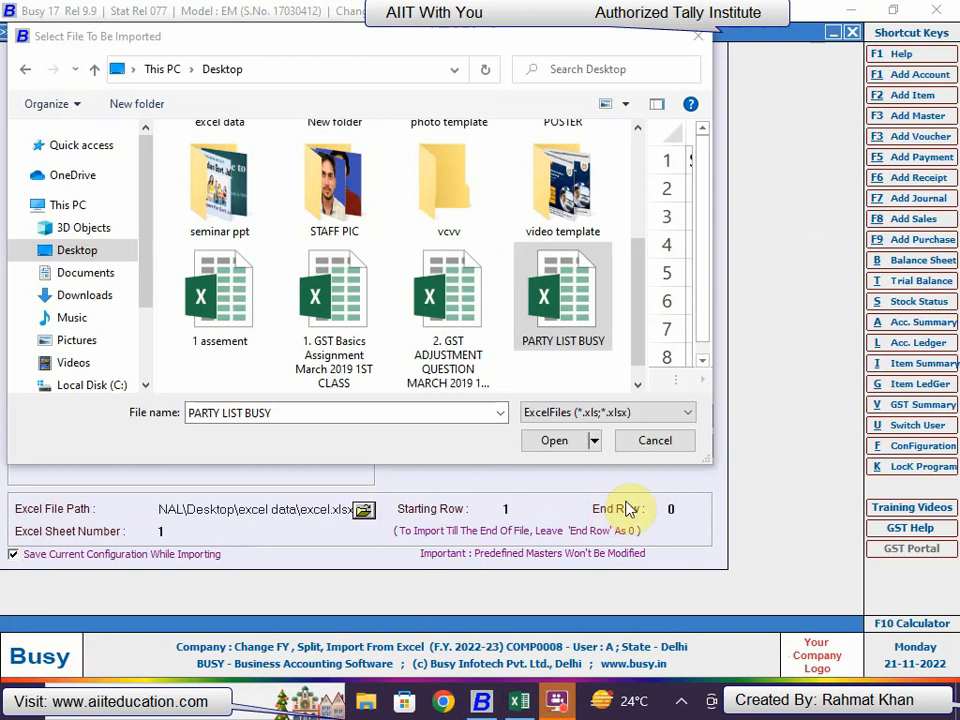
{"action": "left_click", "coordinate": [575, 310]}
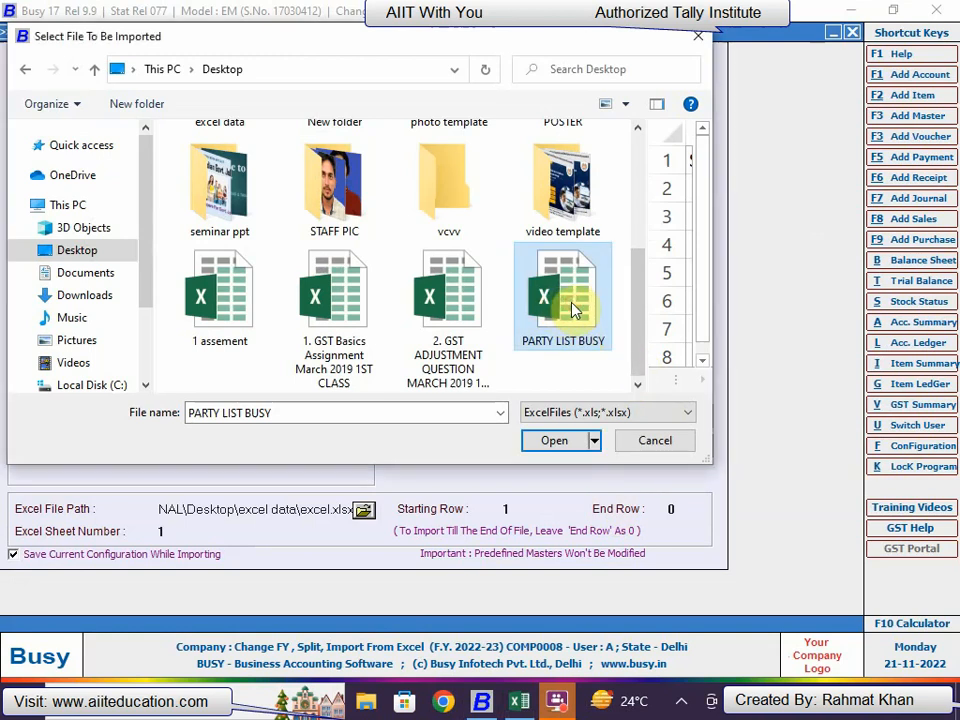
{"action": "left_click", "coordinate": [556, 441]}
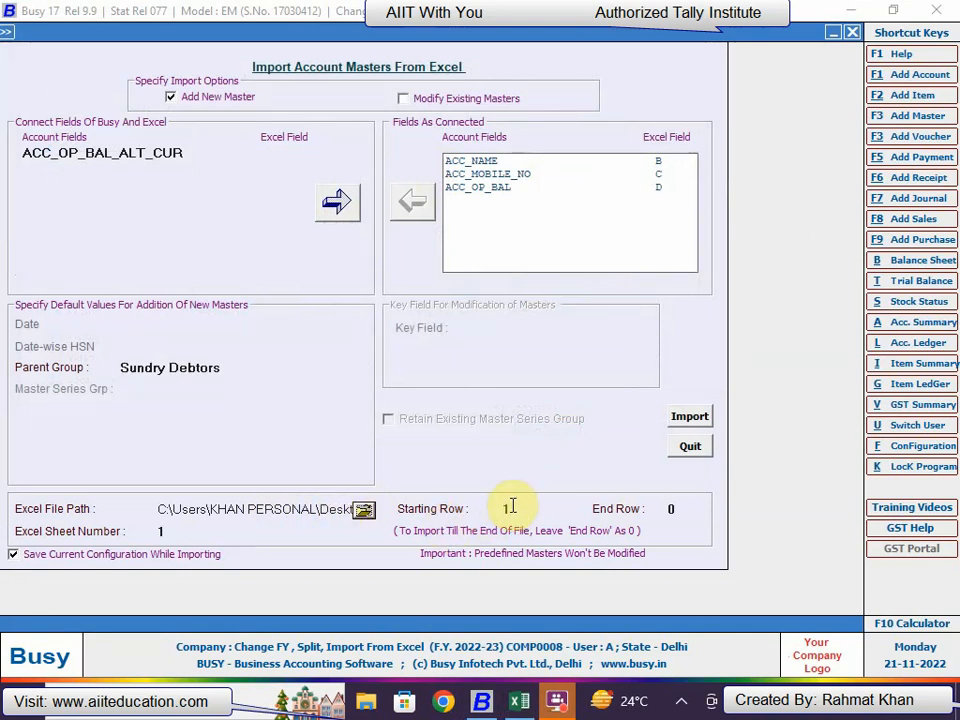
Check in the Excel party list which row holds the first party, then return to Busy and set the starting row to 2.
{"action": "key", "text": "alt+Tab"}
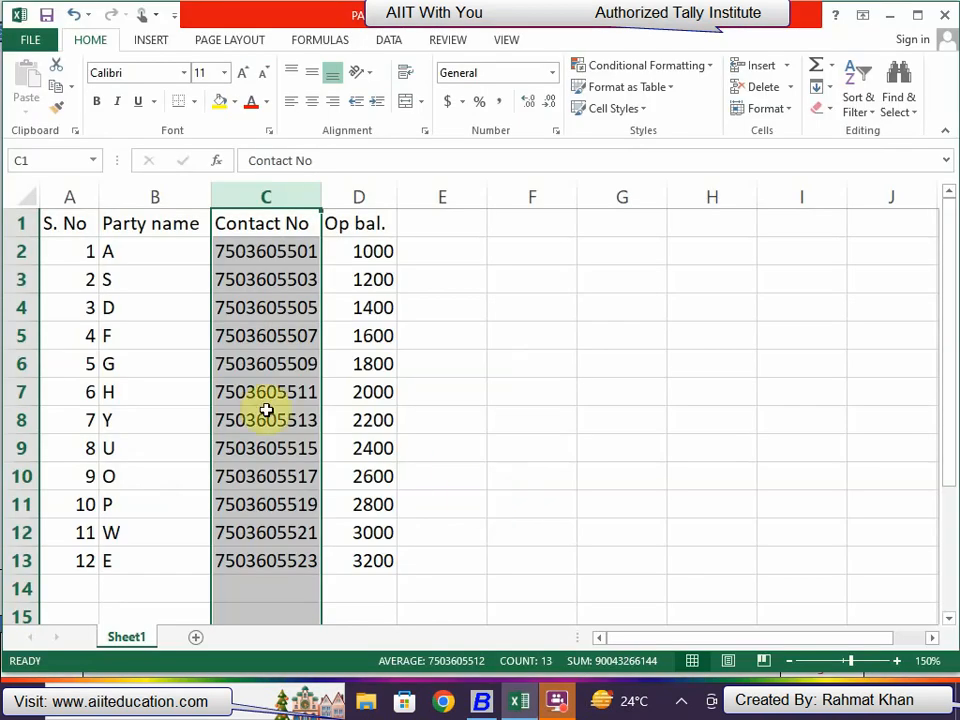
{"action": "left_click", "coordinate": [21, 252]}
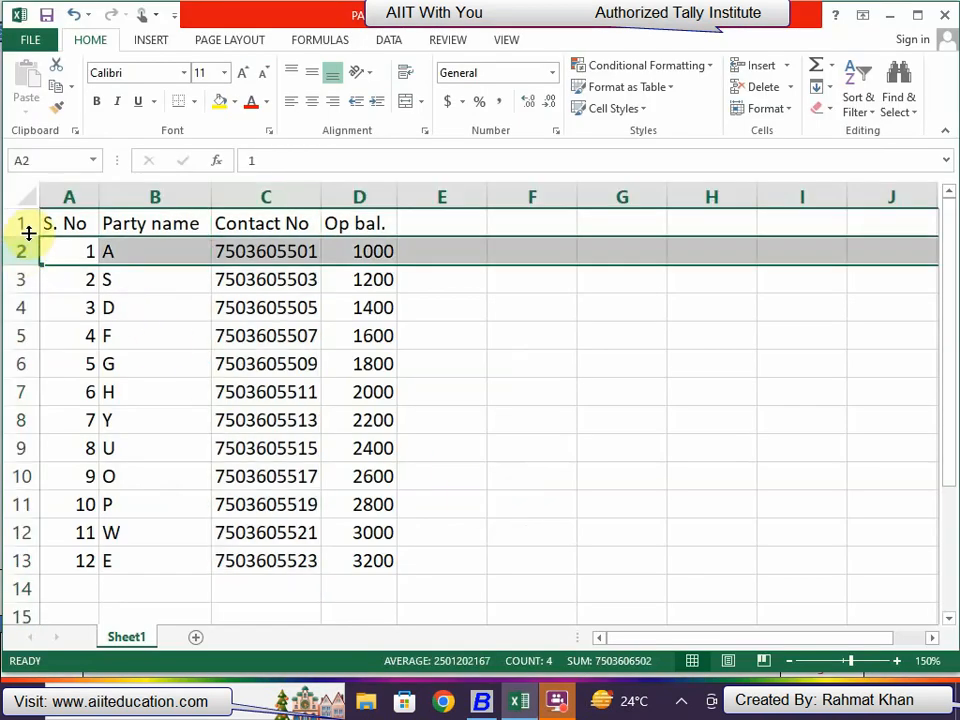
{"action": "left_click", "coordinate": [19, 226]}
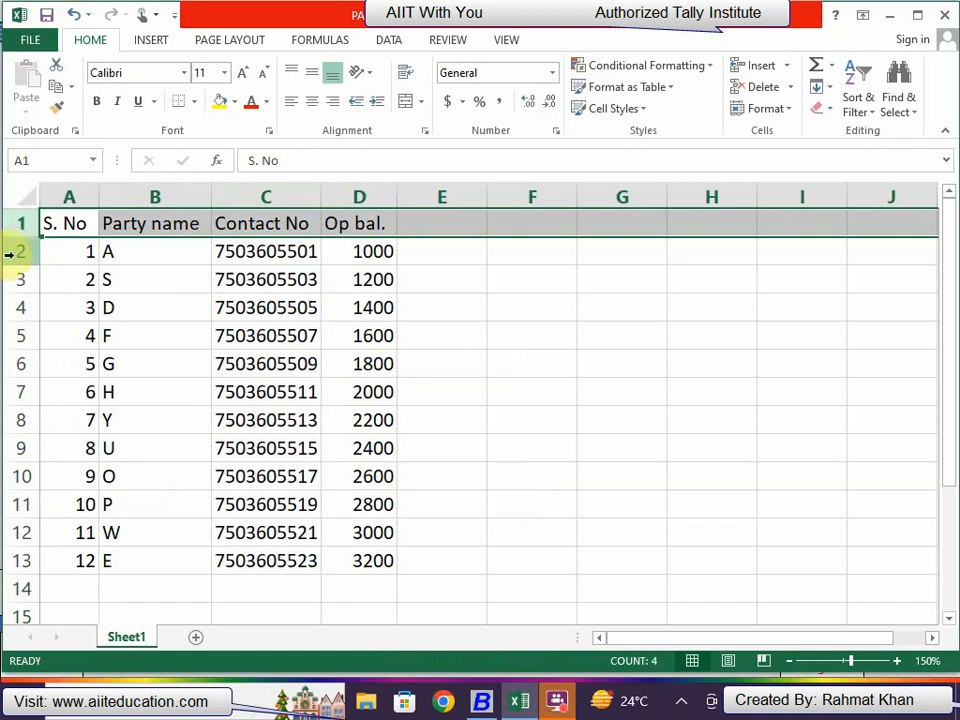
{"action": "left_click", "coordinate": [13, 255]}
{"action": "key", "text": "alt+Tab"}
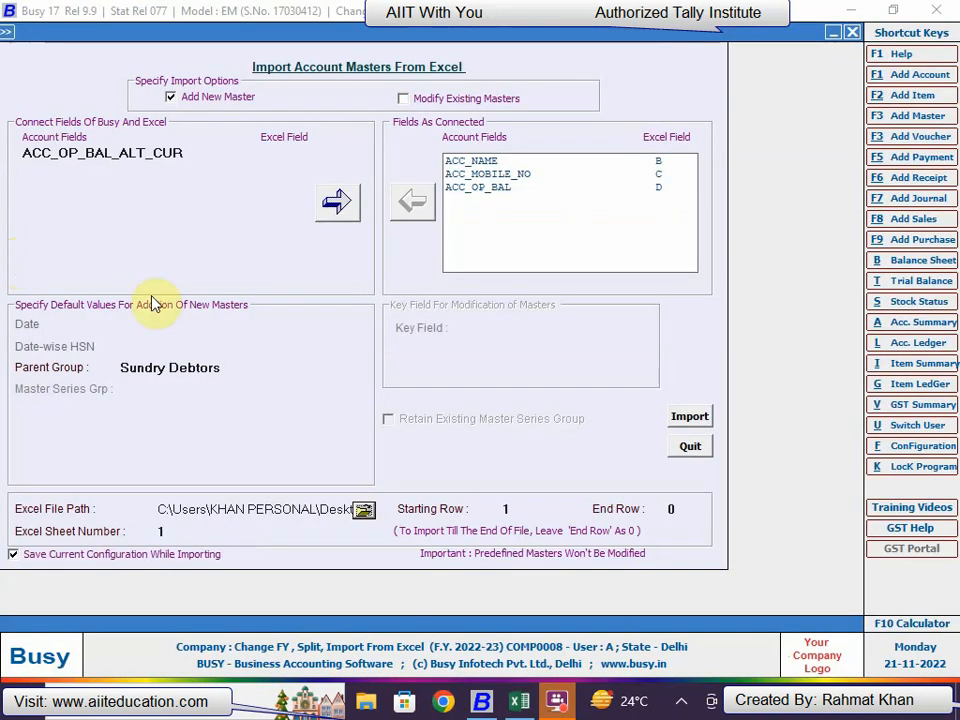
{"action": "left_click", "coordinate": [510, 508]}
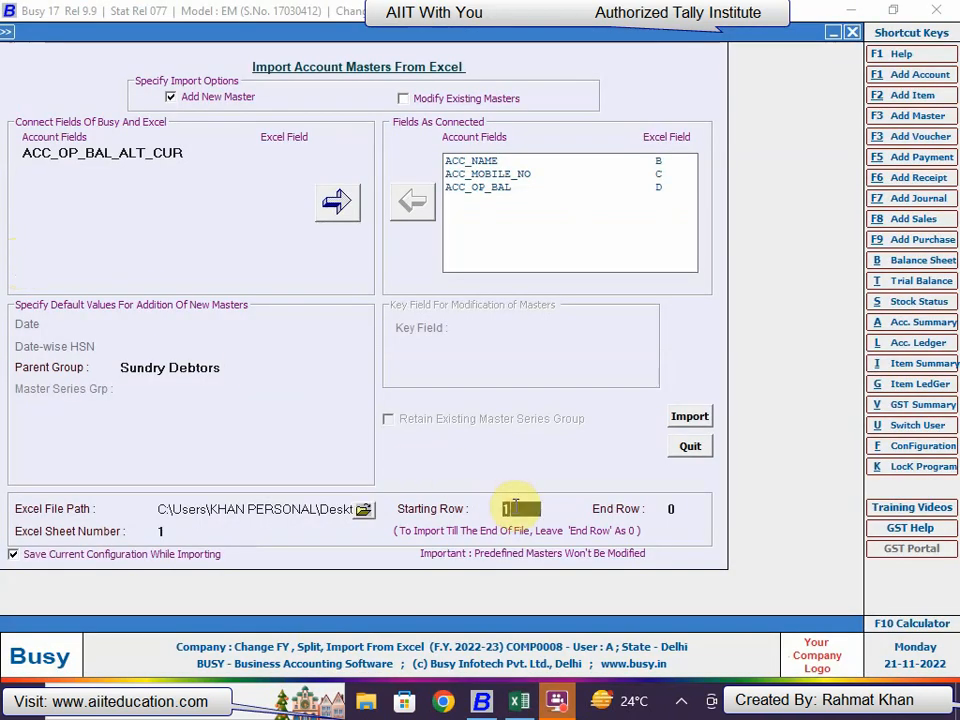
{"action": "type", "text": "2"}
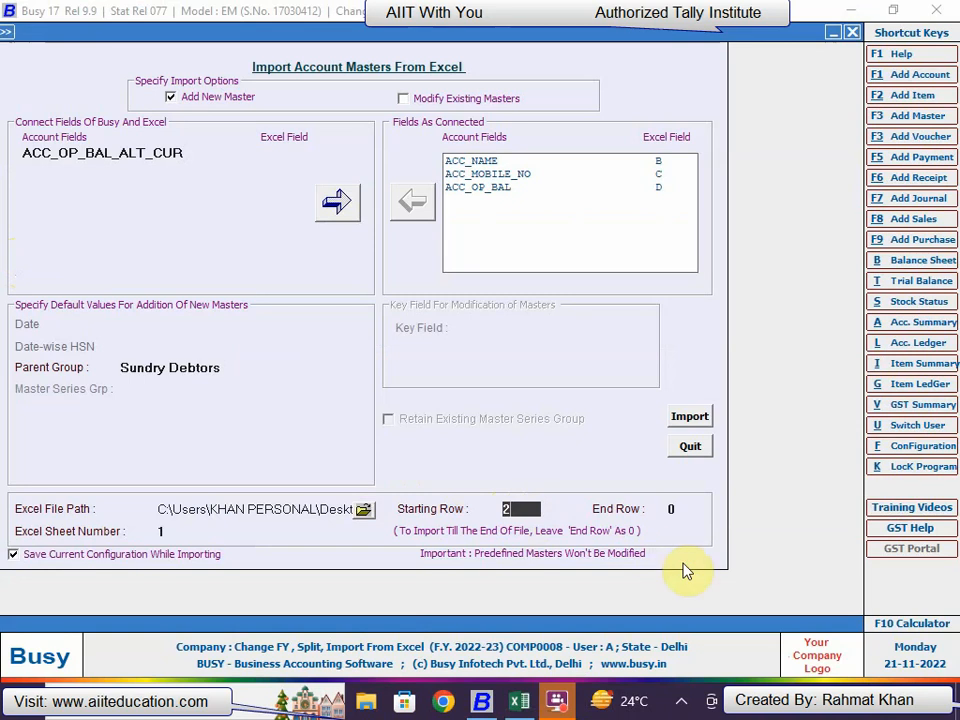
Check the last and intermediate party rows in Excel, then return to Busy and keep the end row at 0.
{"action": "key", "text": "alt+Tab"}
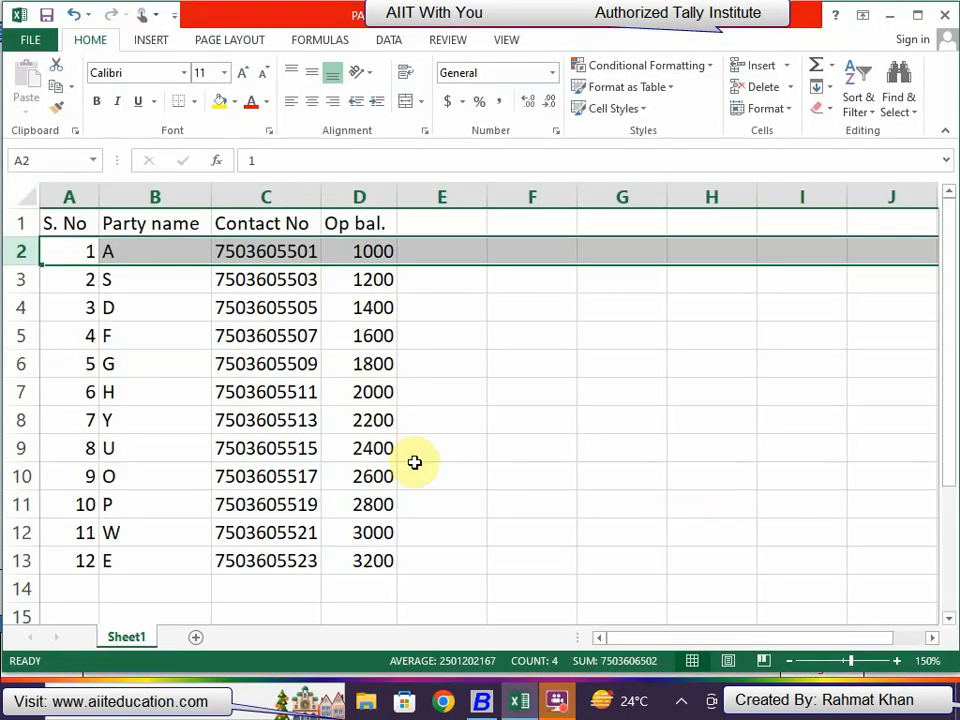
{"action": "left_click", "coordinate": [20, 561]}
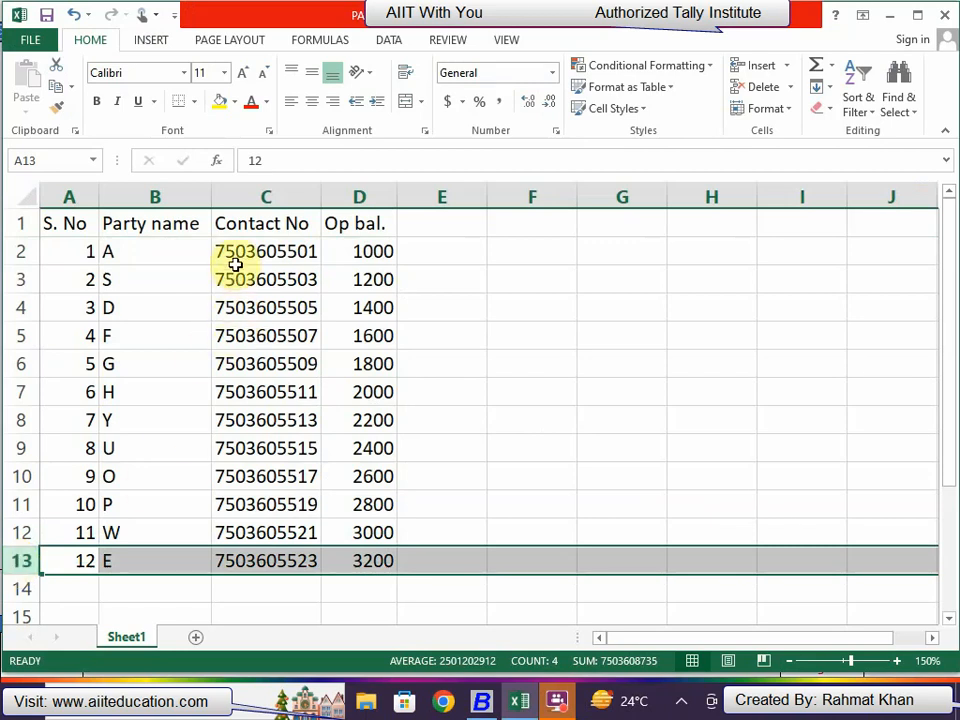
{"action": "key", "text": "alt+Tab"}
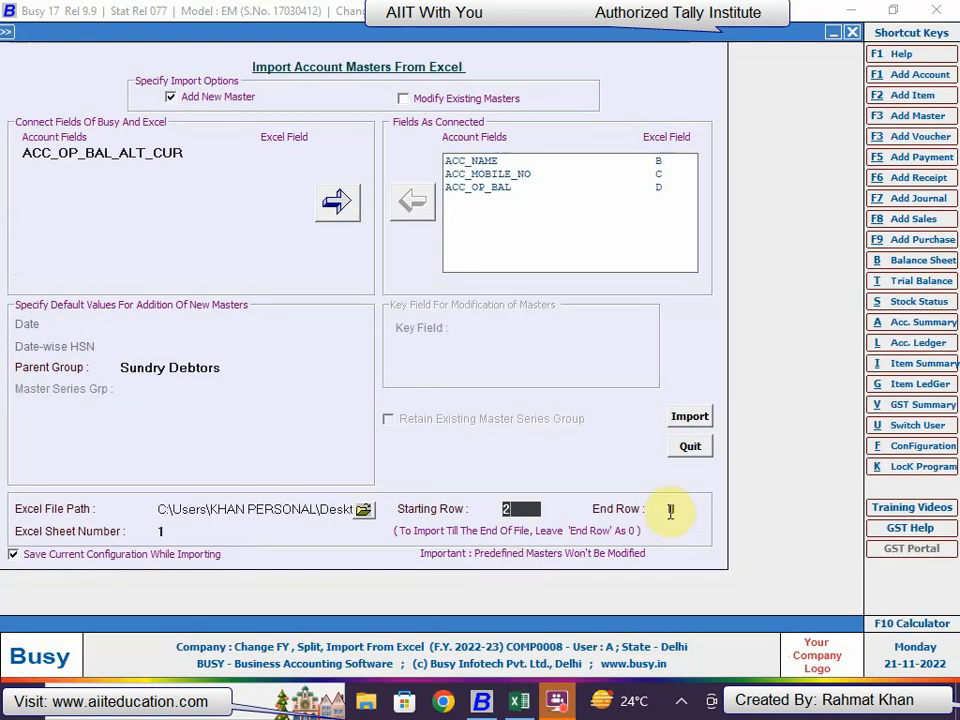
{"action": "key", "text": "alt+Tab"}
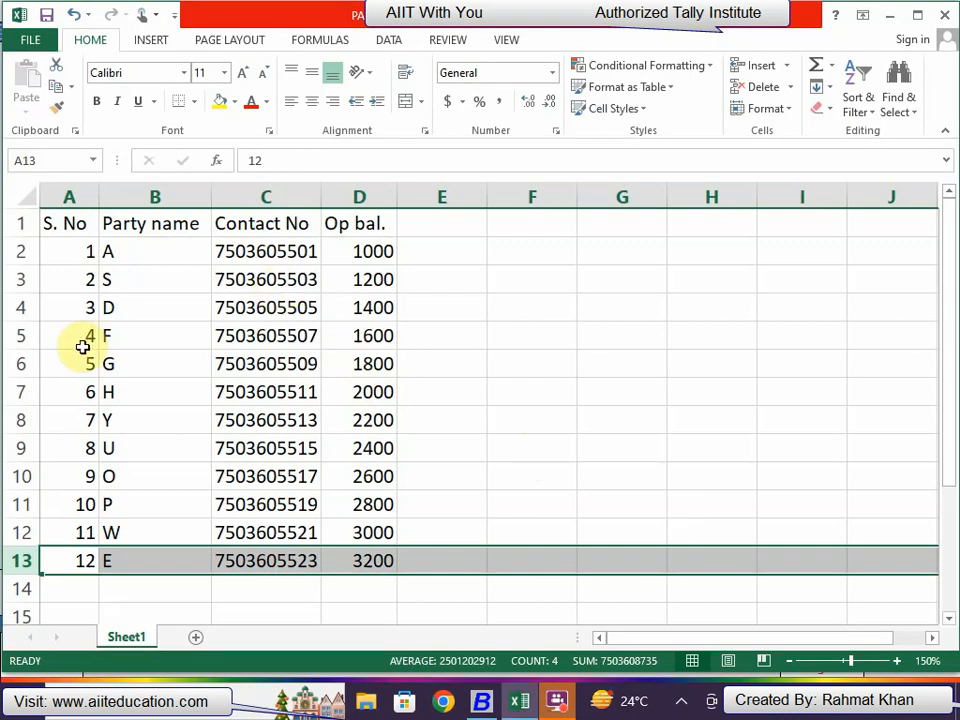
{"action": "left_click", "coordinate": [8, 366]}
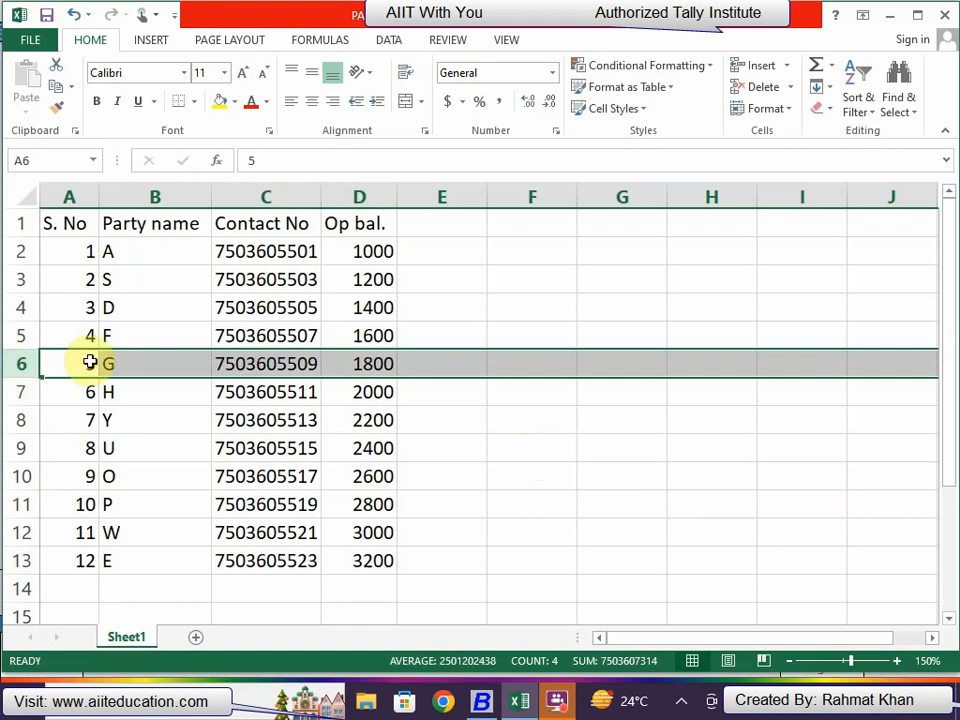
{"action": "key", "text": "alt+Tab"}
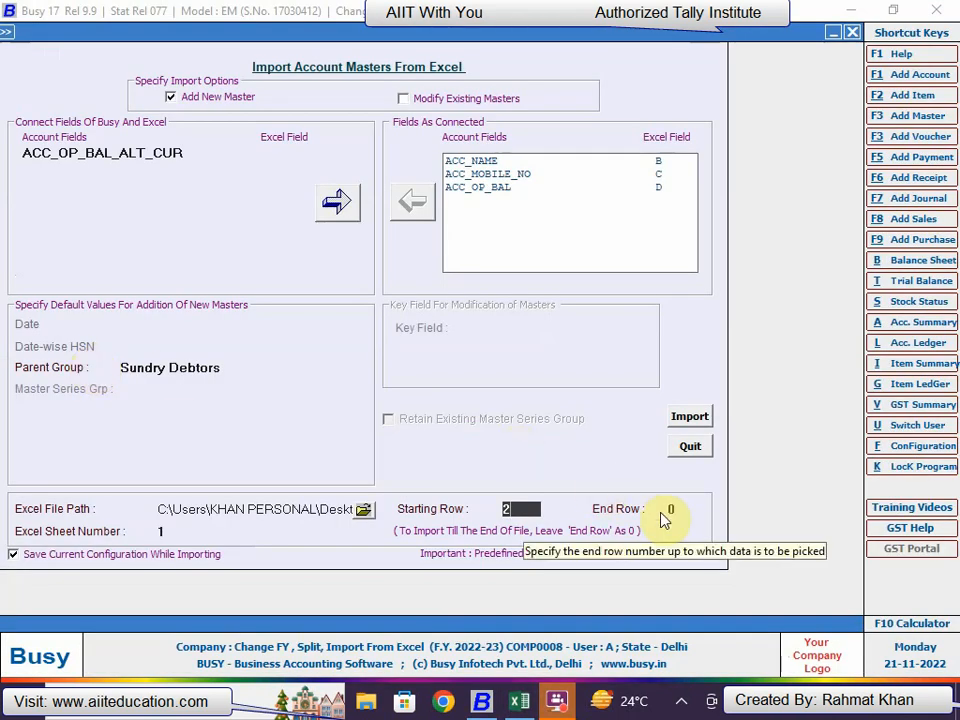
{"action": "key", "text": "Return"}
{"action": "key", "text": "Return"}
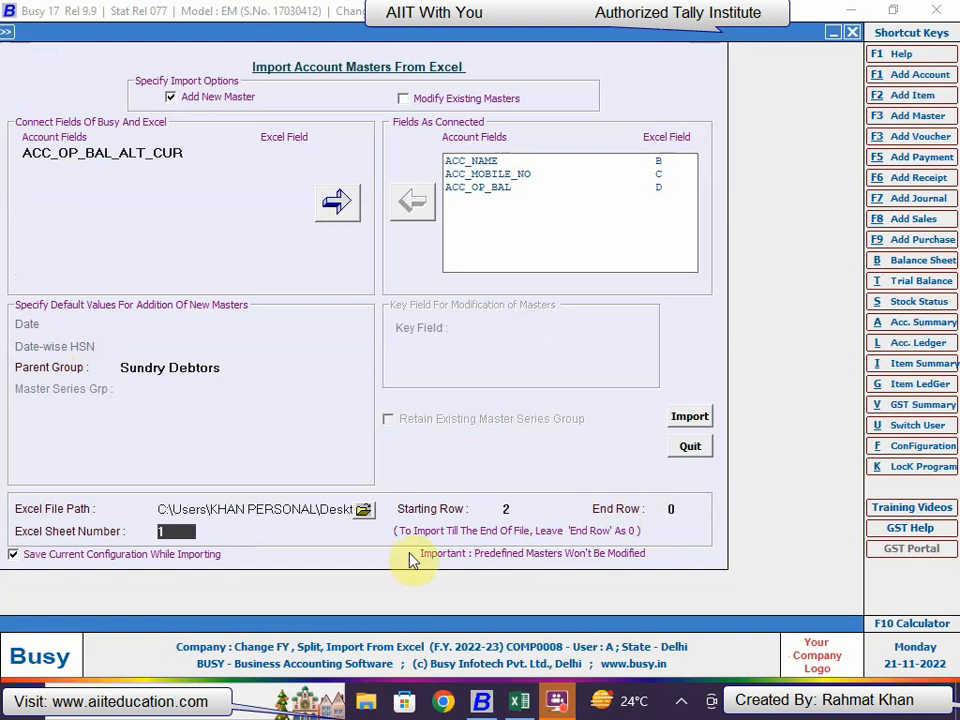
Check the sheet in the Excel workbook, keep sheet number 1 in Busy, and run the account masters import.
{"action": "key", "text": "alt+Tab"}
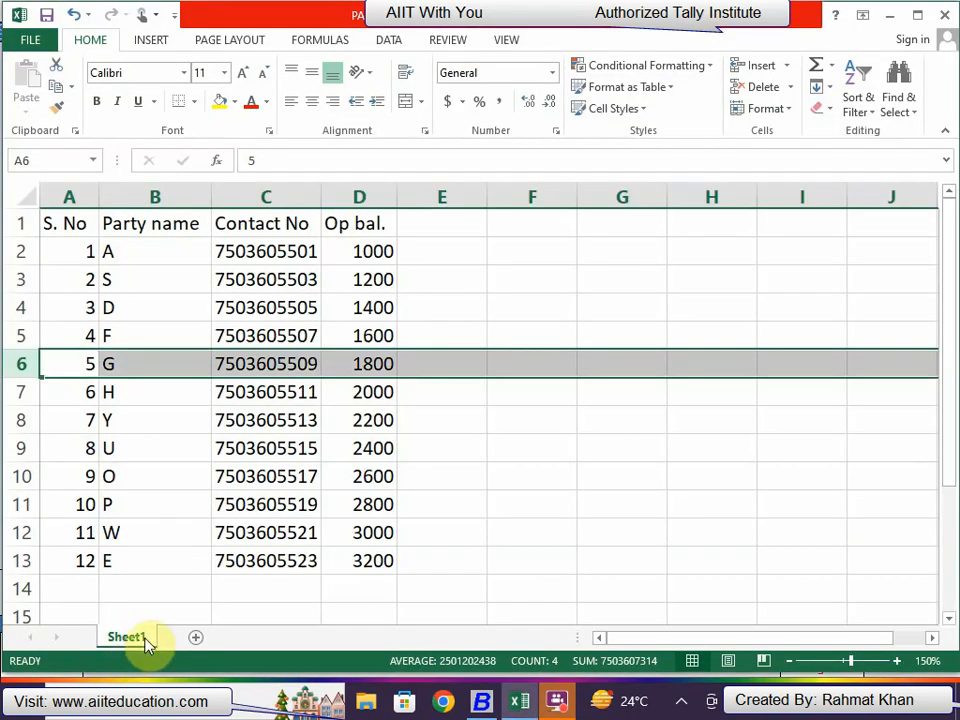
{"action": "key", "text": "alt+Tab"}
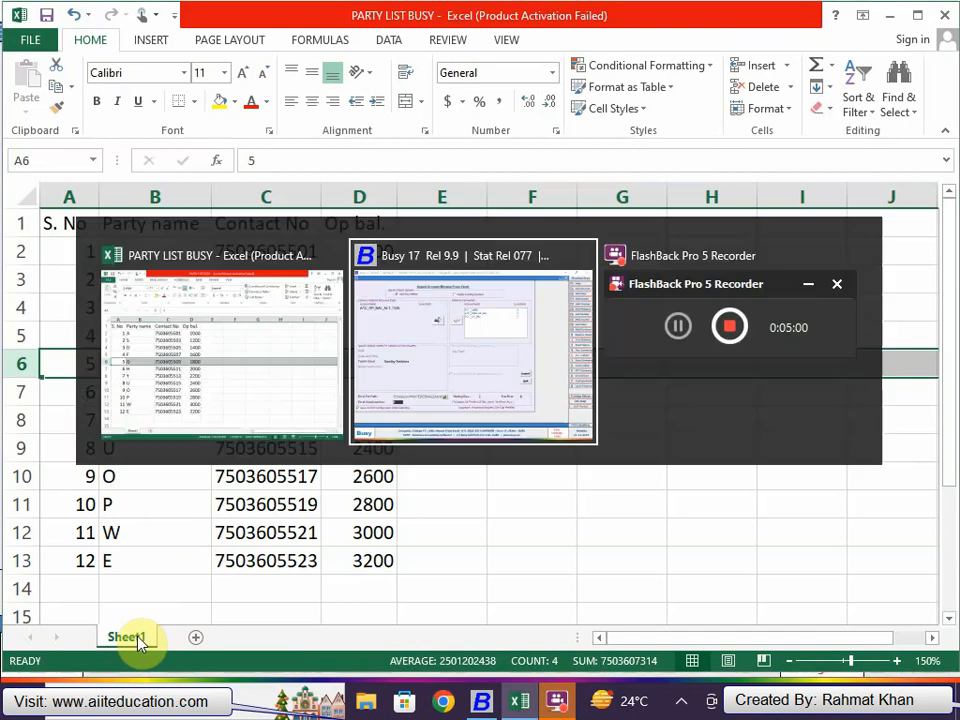
{"action": "left_click", "coordinate": [690, 420]}
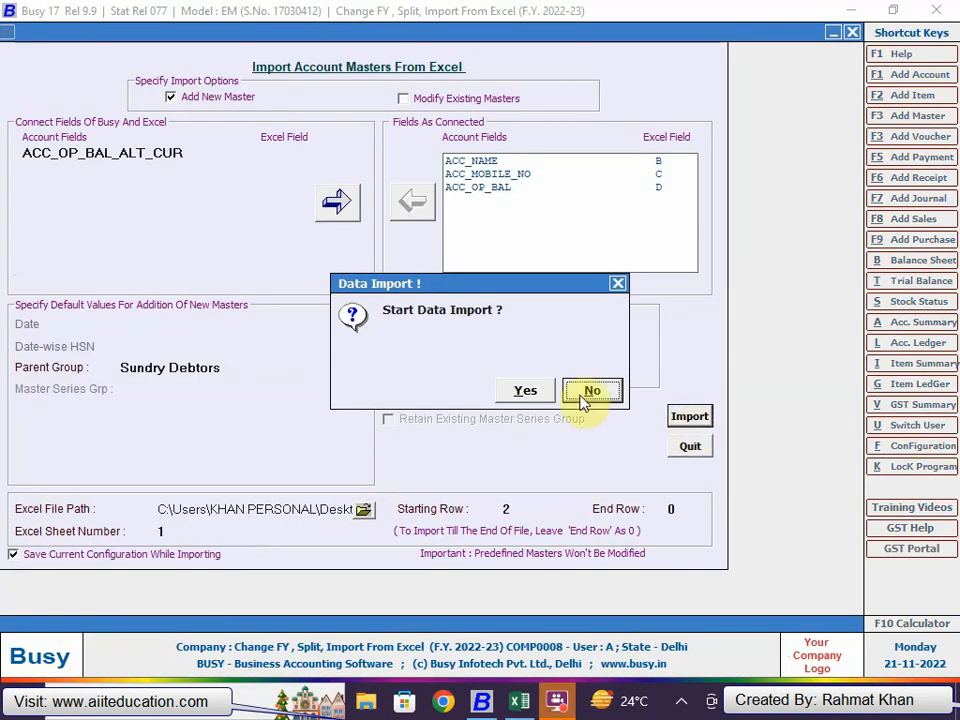
{"action": "left_click", "coordinate": [523, 389]}
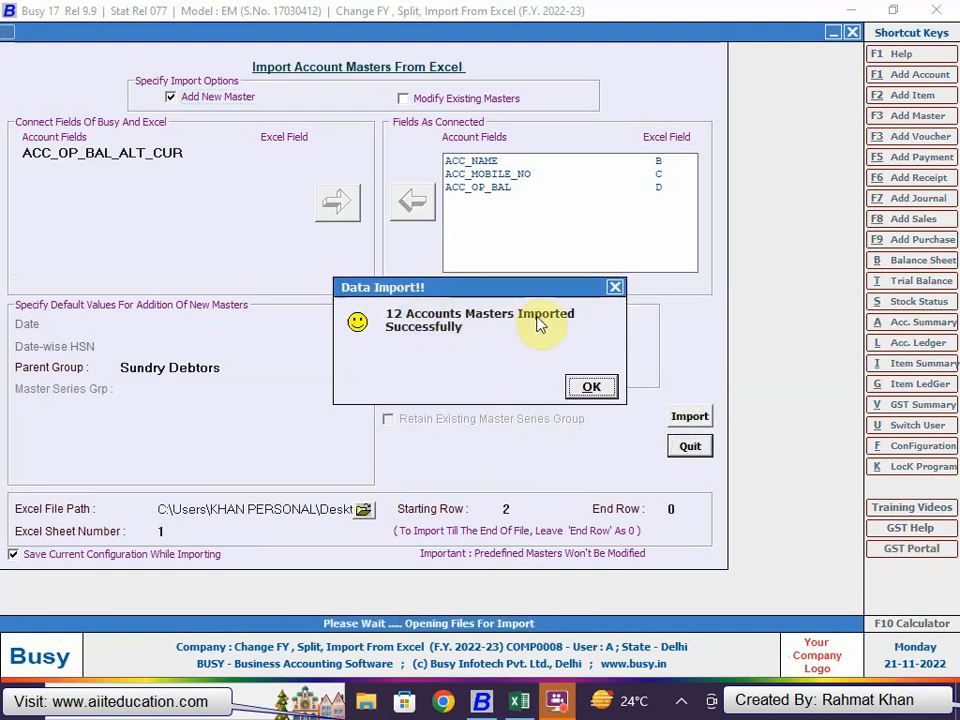
{"action": "left_click", "coordinate": [591, 388]}
Check the last serial number of the party list in Excel, then return to Busy.
{"action": "key", "text": "alt+Tab"}
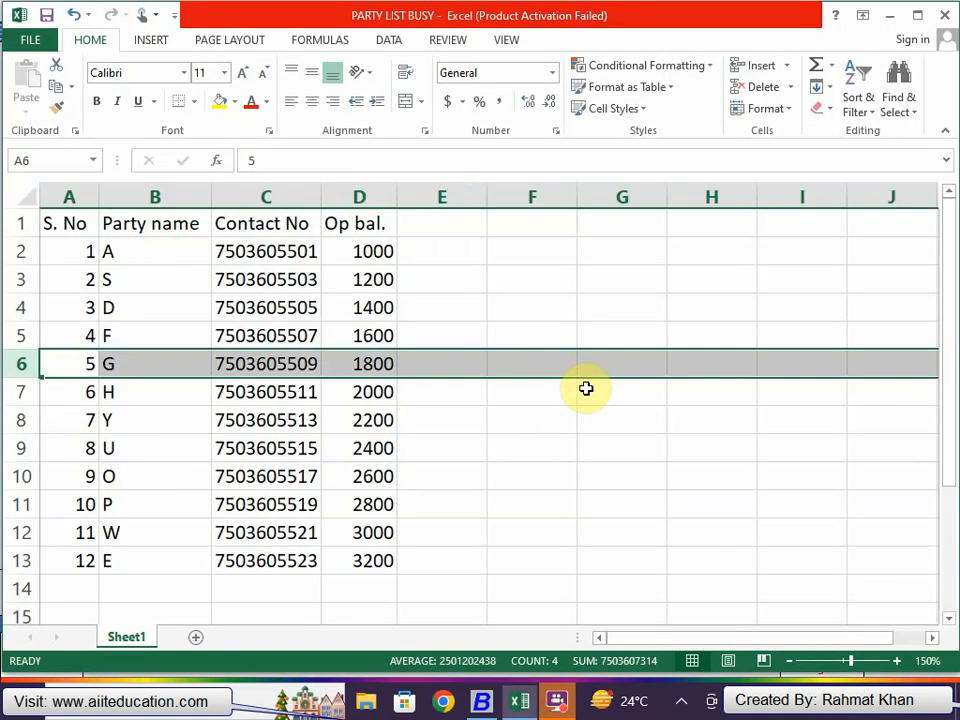
{"action": "left_click", "coordinate": [80, 558]}
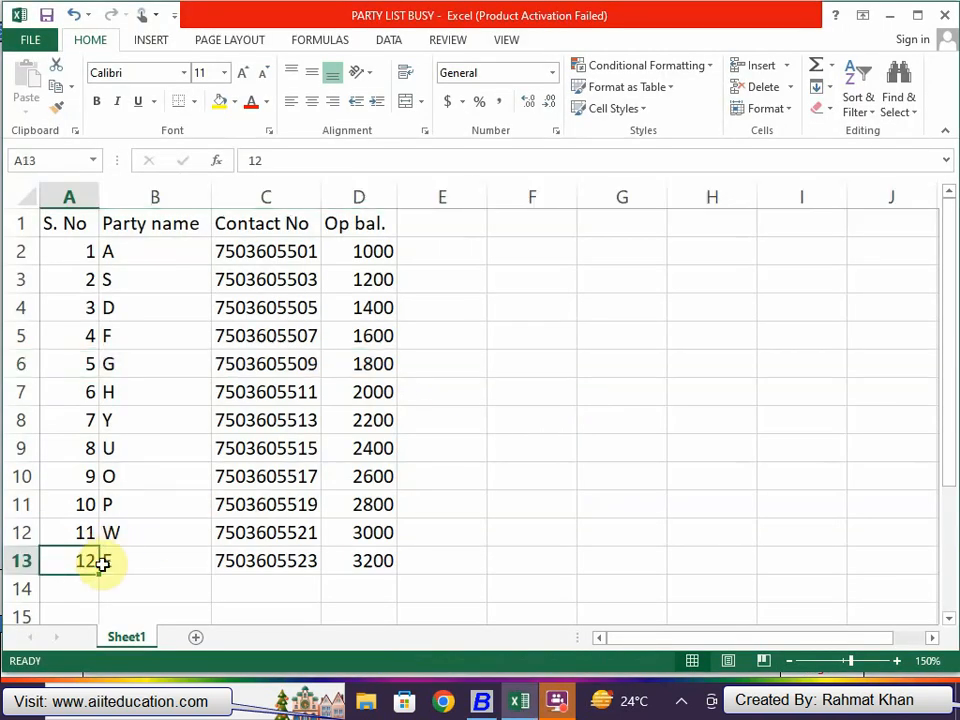
{"action": "key", "text": "alt+Tab"}
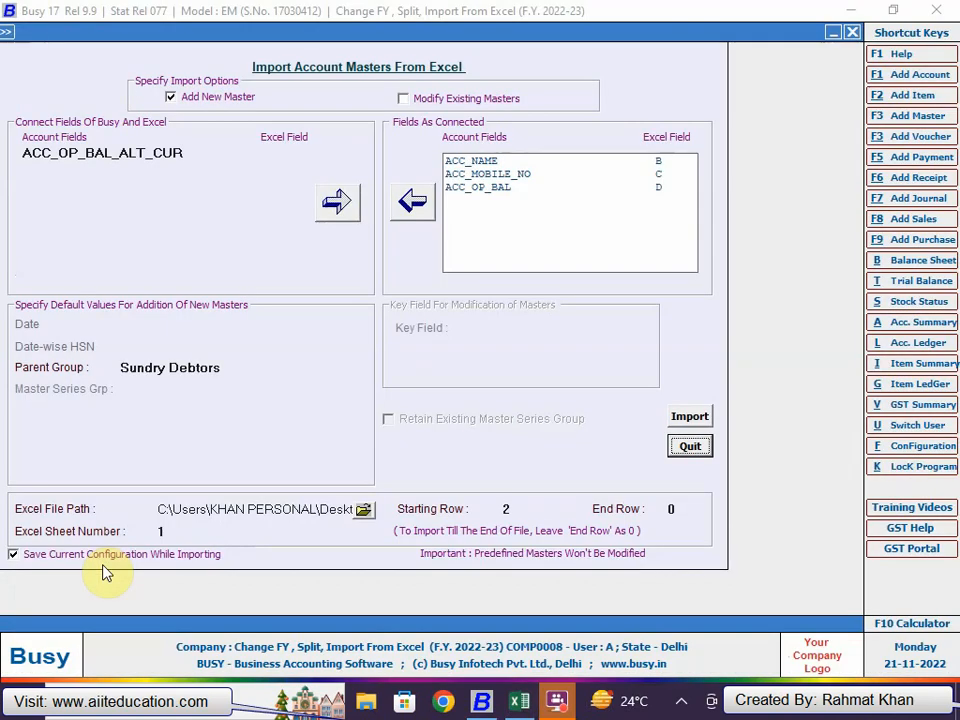
Leave the import form and display the list of account masters on screen in standard format.
{"action": "key", "text": "Escape"}
{"action": "key", "text": "Escape"}
{"action": "key", "text": "Escape"}
{"action": "key", "text": "Up"}
{"action": "key", "text": "Up"}
{"action": "key", "text": "Up"}
{"action": "key", "text": "Up"}
{"action": "key", "text": "Up"}
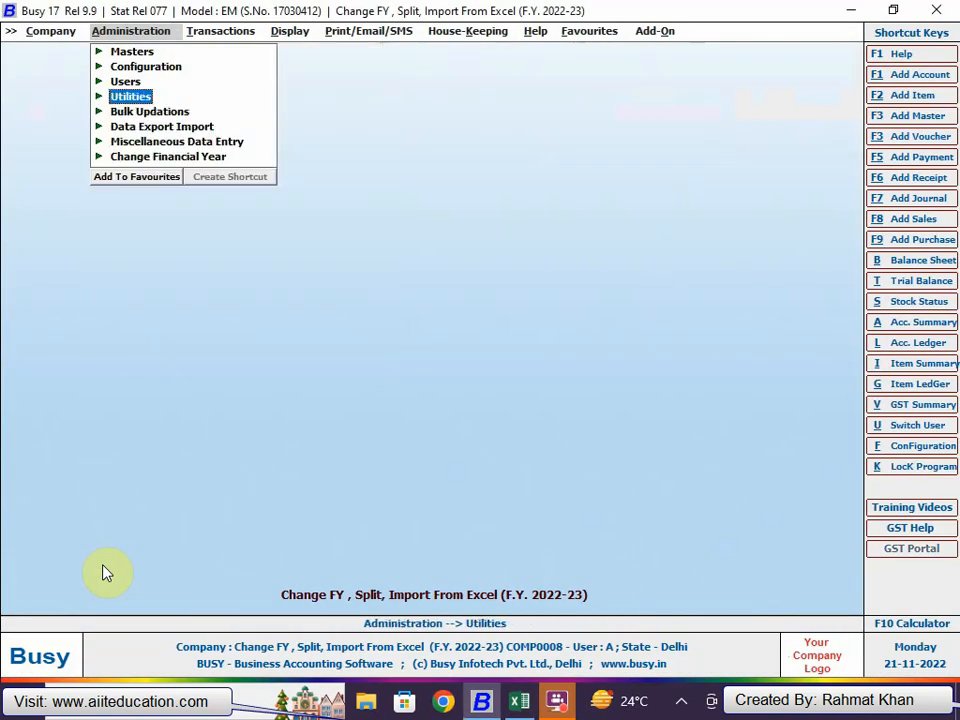
{"action": "key", "text": "Return"}
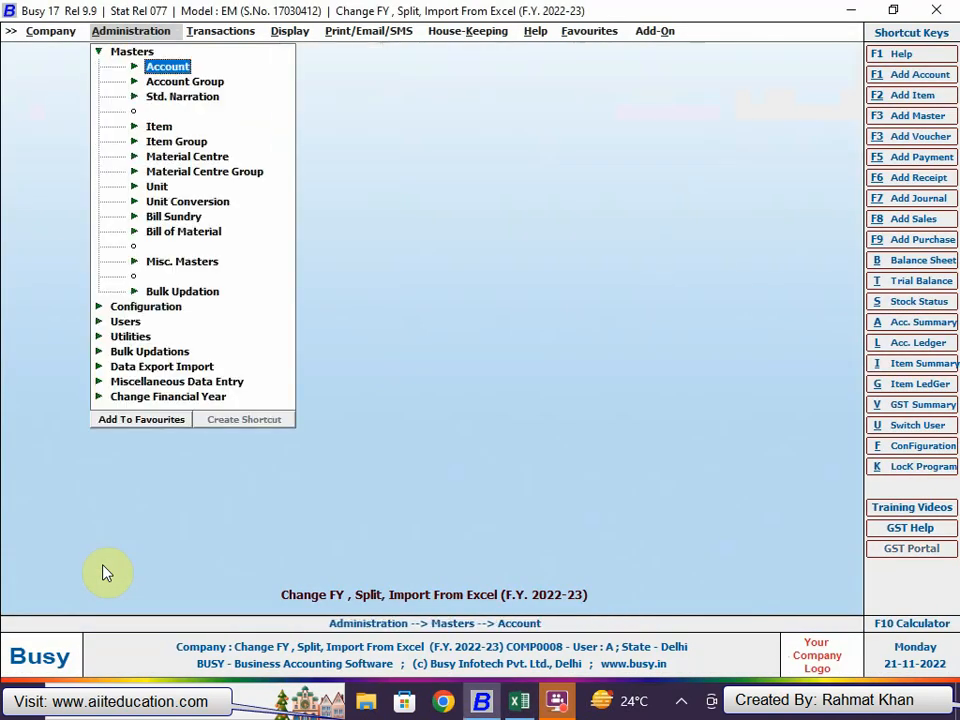
{"action": "key", "text": "Return"}
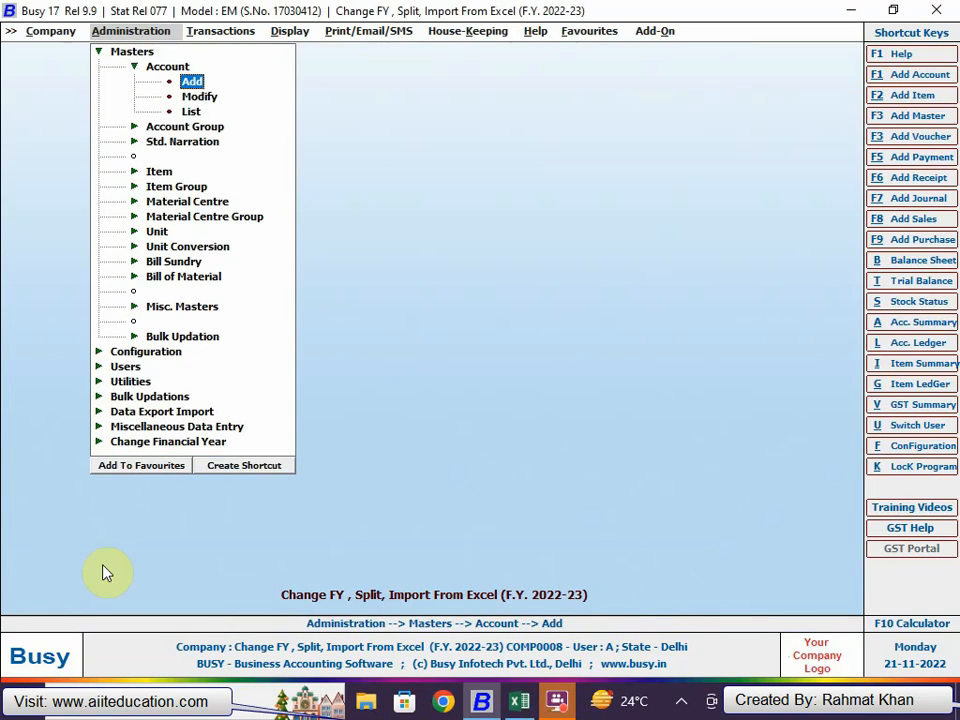
{"action": "key", "text": "Down"}
{"action": "key", "text": "Down"}
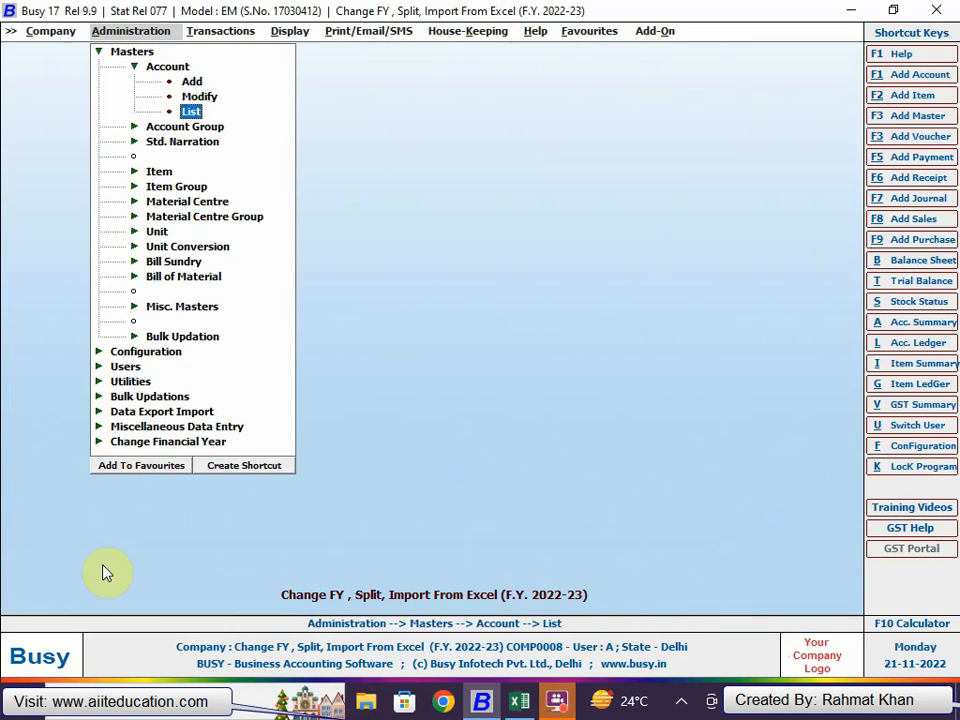
{"action": "key", "text": "Up"}
{"action": "key", "text": "Down"}
{"action": "key", "text": "Return"}
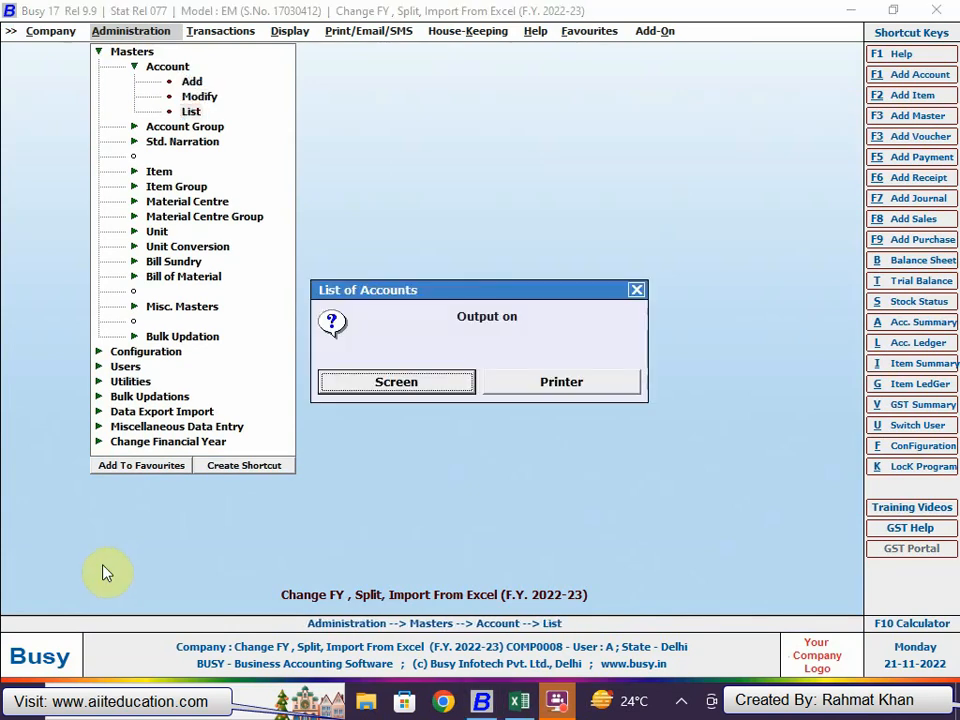
{"action": "key", "text": "Return"}
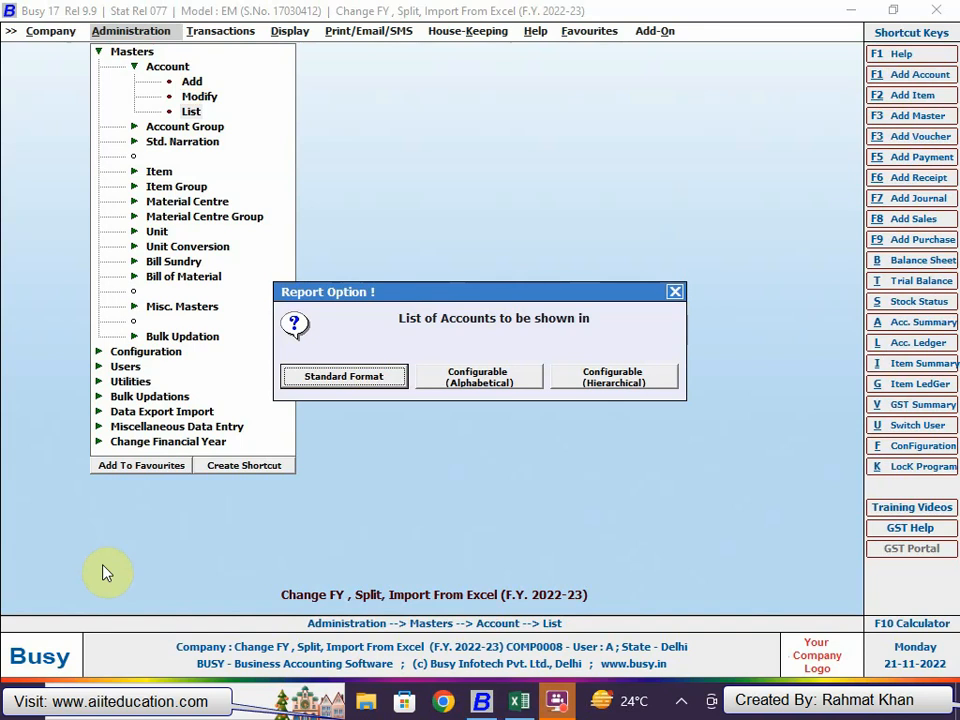
{"action": "key", "text": "Return"}
{"action": "key", "text": "Return"}
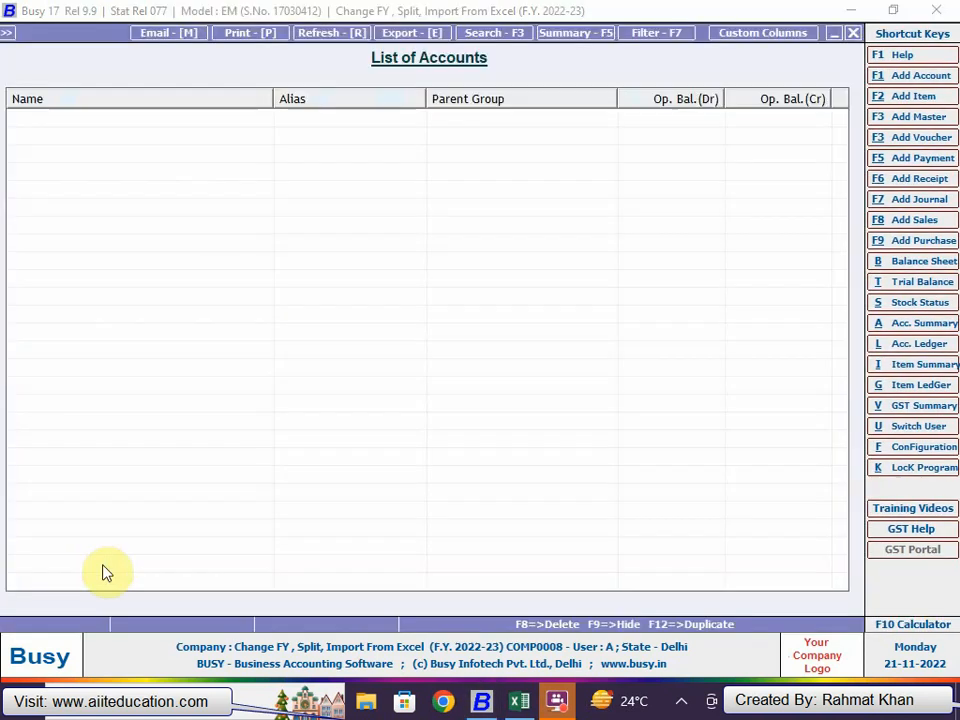
Look through the list of accounts for the imported parties, their parent groups and opening balances, down to account D.
{"action": "key", "text": "Down"}
{"action": "key", "text": "Down"}
{"action": "key", "text": "Down"}
{"action": "key", "text": "Up"}
{"action": "key", "text": "Up"}
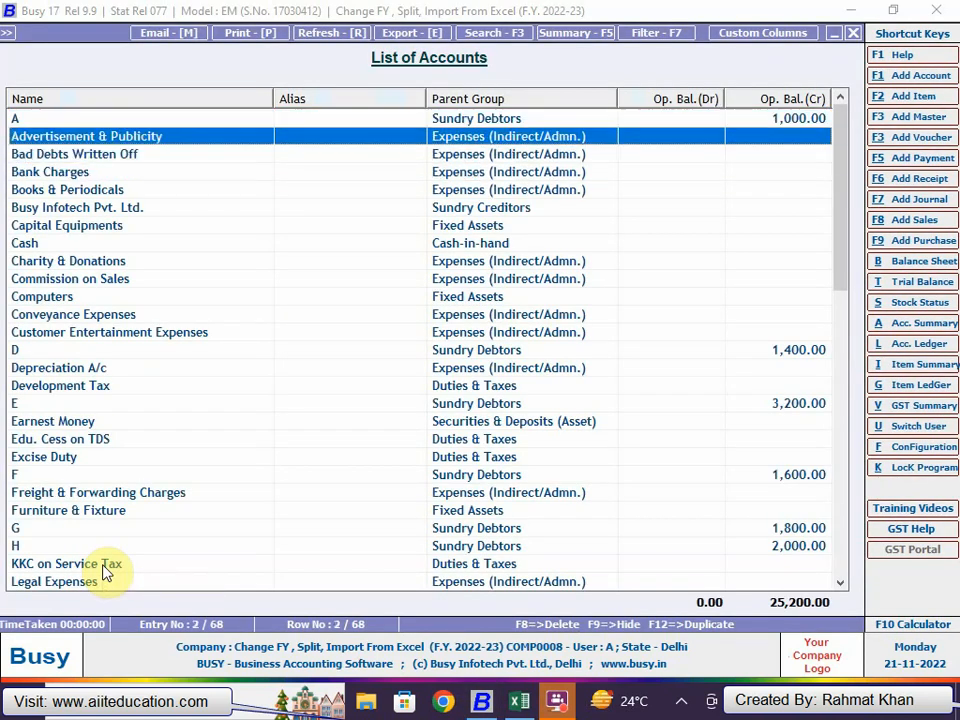
{"action": "key", "text": "Up"}
{"action": "key", "text": "Down"}
{"action": "key", "text": "Down"}
{"action": "key", "text": "Down"}
{"action": "key", "text": "Down"}
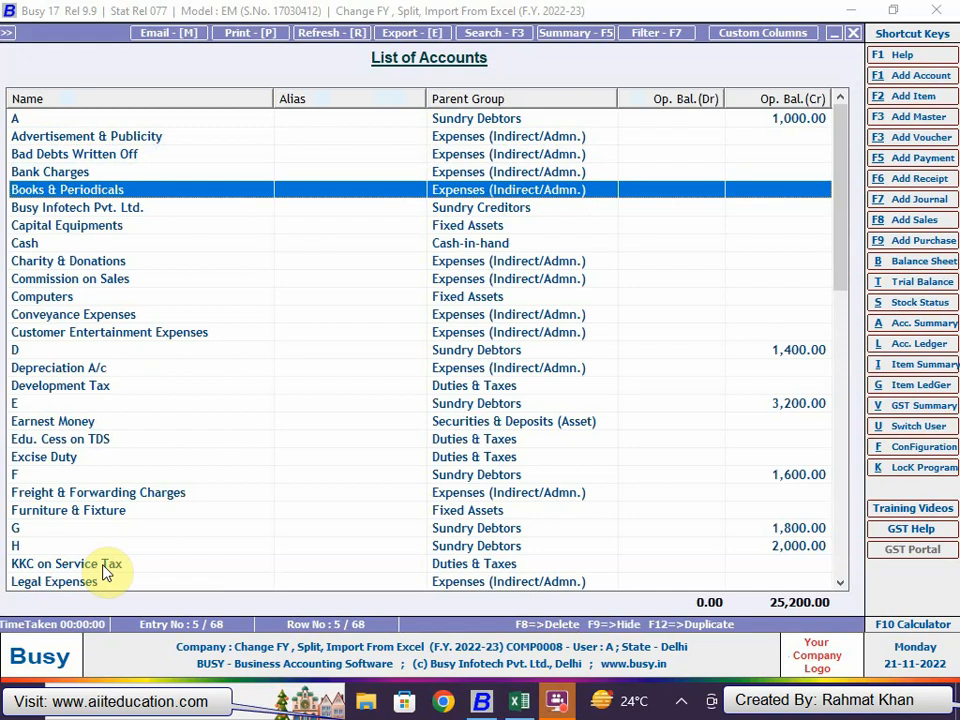
{"action": "key", "text": "Down"}
{"action": "key", "text": "Down"}
{"action": "key", "text": "Down"}
{"action": "key", "text": "Down"}
{"action": "key", "text": "Down"}
{"action": "key", "text": "Down"}
{"action": "key", "text": "Down"}
{"action": "key", "text": "Down"}
{"action": "key", "text": "Down"}
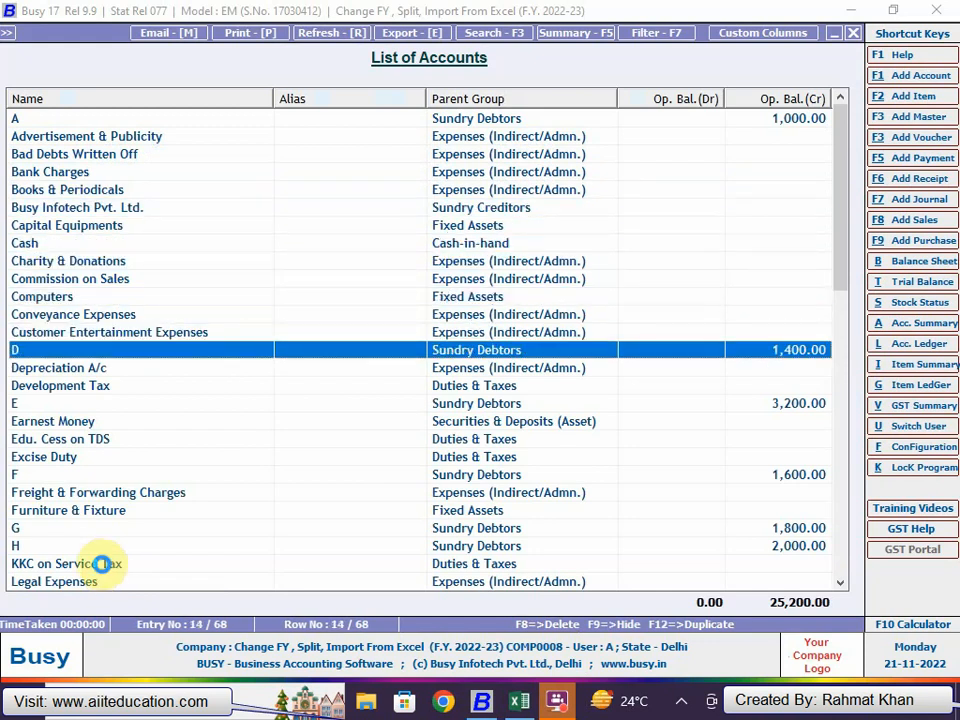
Open account D's master to check its group, opening balance and mobile number, then close it and the list of accounts.
{"action": "key", "text": "Return"}
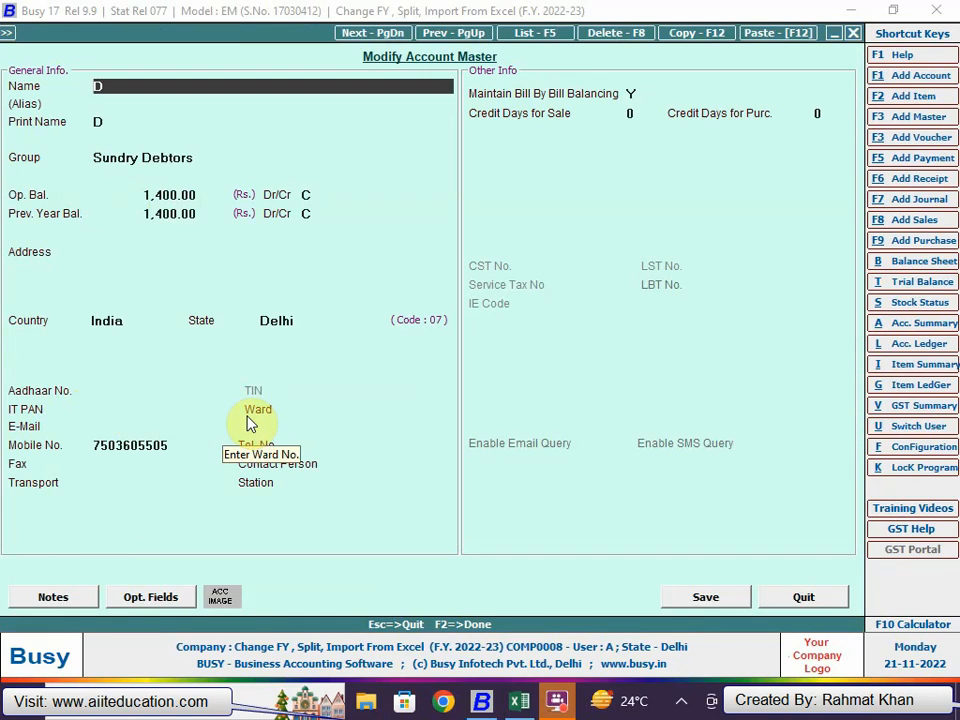
{"action": "key", "text": "Escape"}
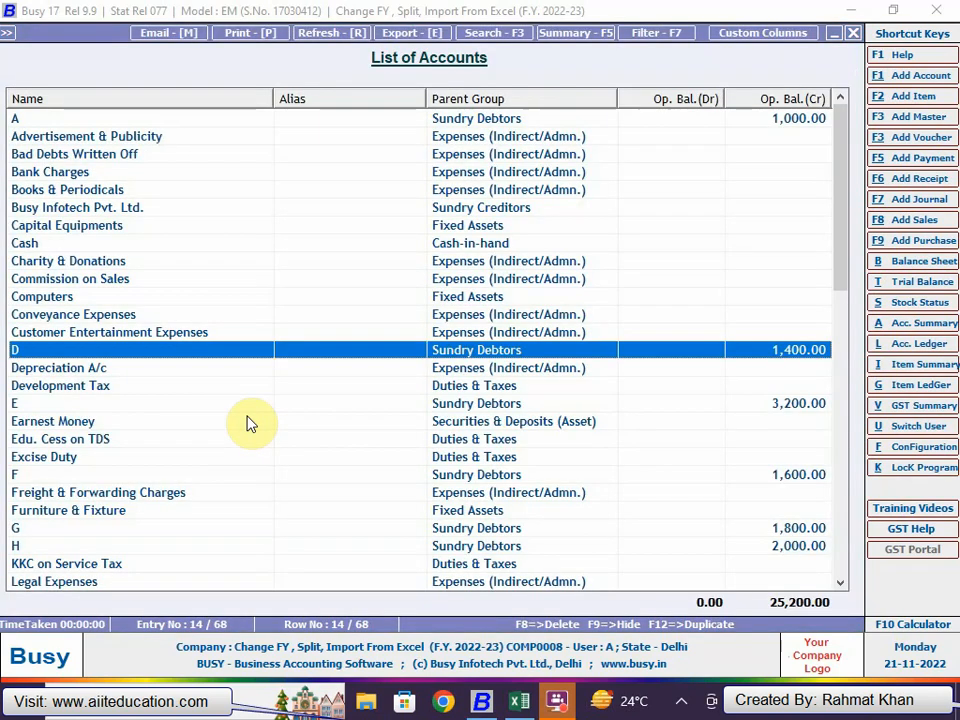
{"action": "key", "text": "Escape"}
{"action": "key", "text": "Escape"}
{"action": "key", "text": "Escape"}
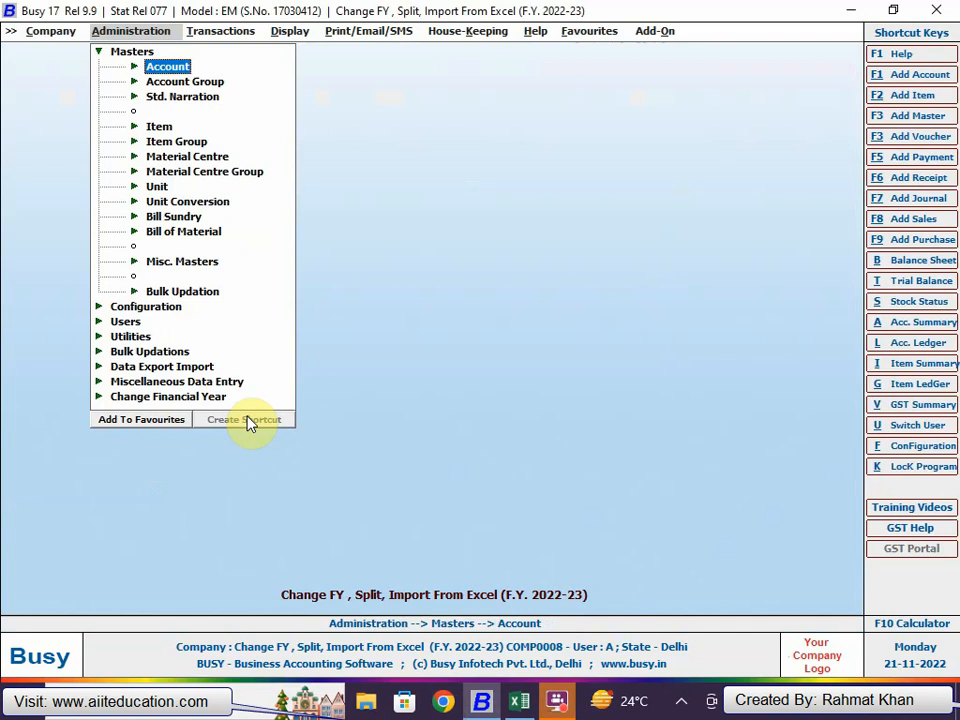
{"action": "key", "text": "Escape"}
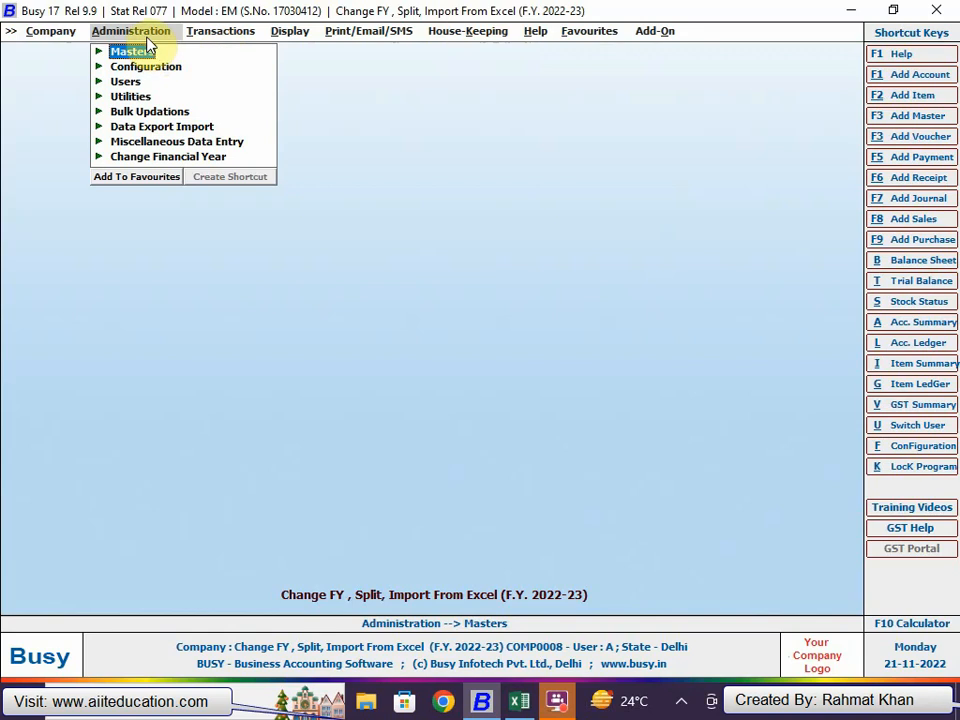
{"action": "key", "text": "Up"}
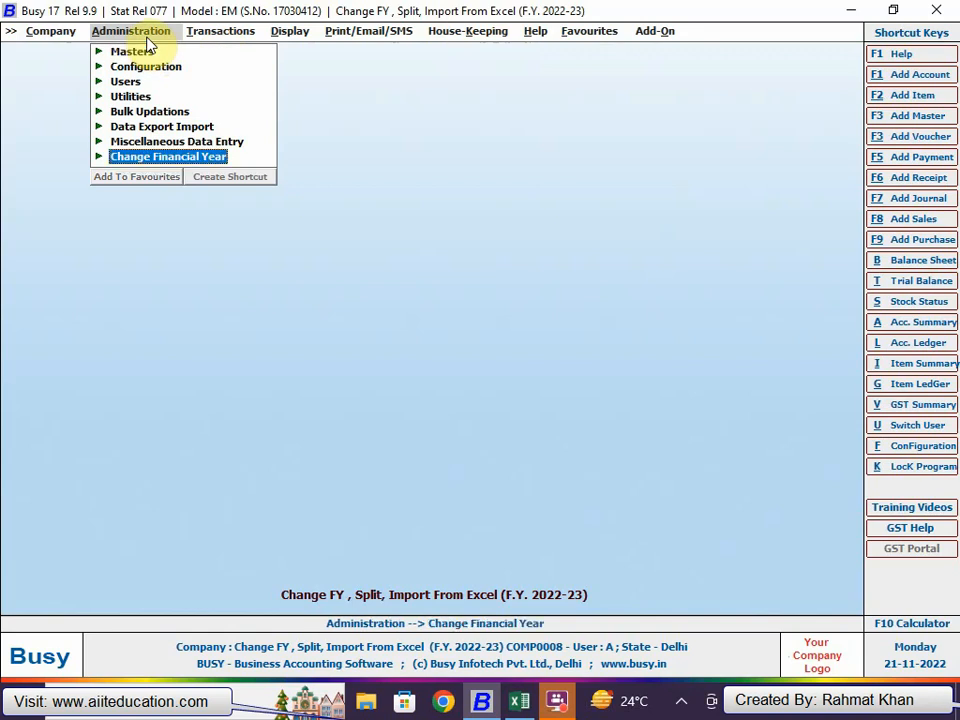
Create a new financial year starting from 01-04-2023, carrying over all item and party masters with their balances.
{"action": "key", "text": "Up"}
{"action": "key", "text": "Down"}
{"action": "key", "text": "Return"}
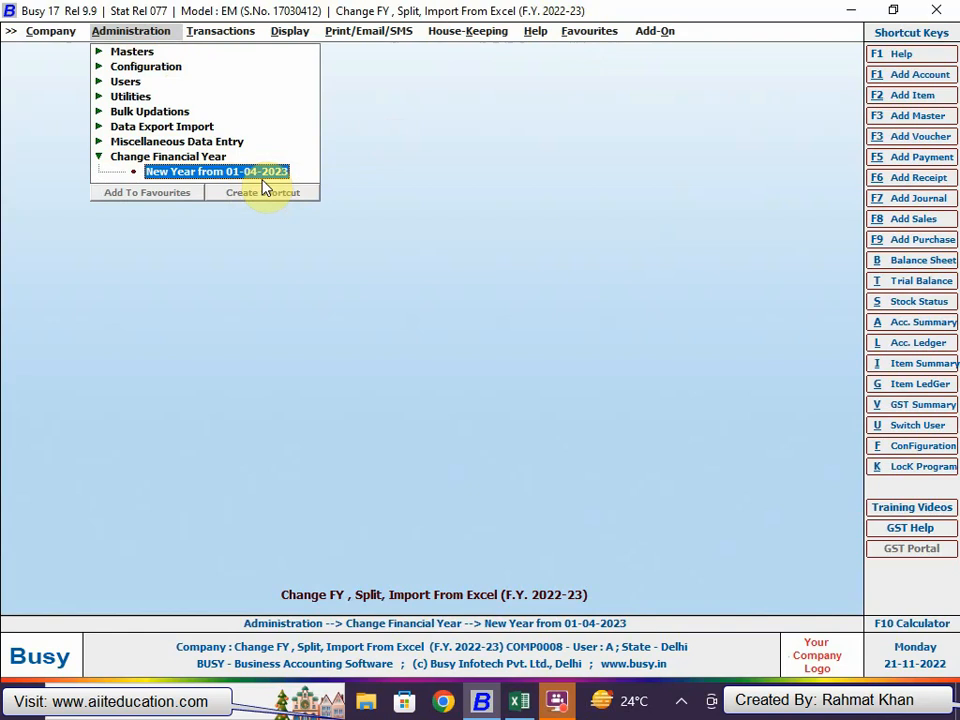
{"action": "key", "text": "Return"}
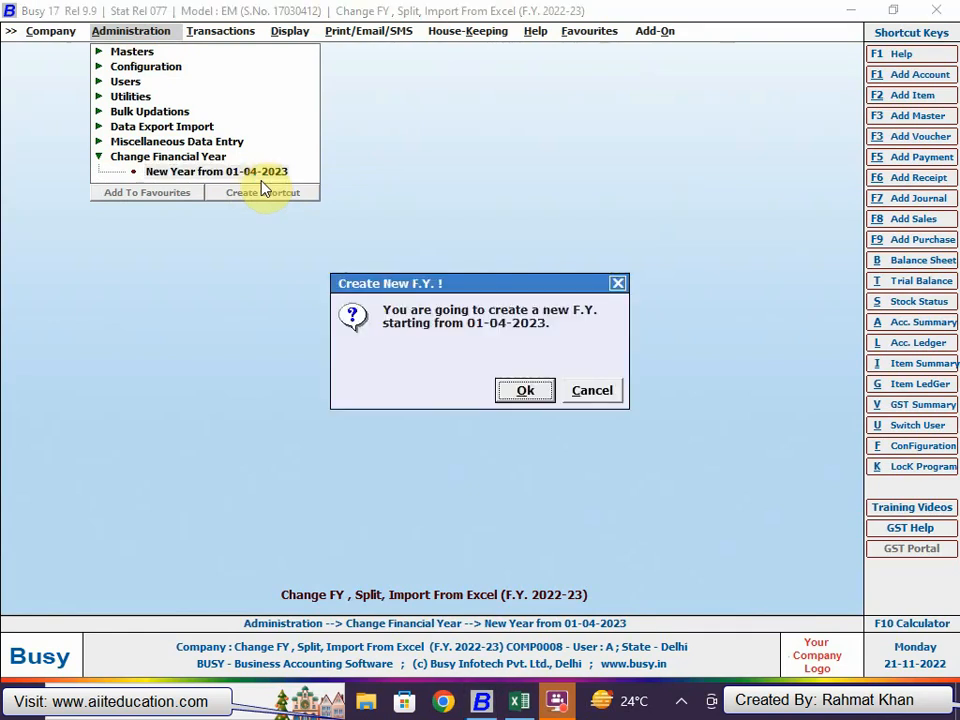
{"action": "left_click", "coordinate": [523, 393]}
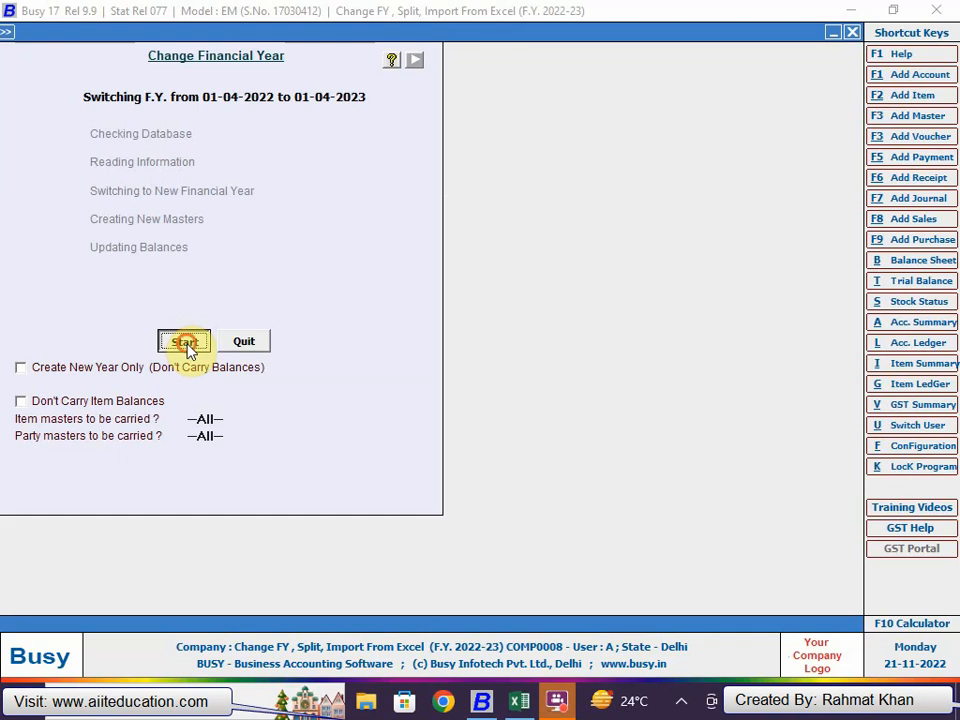
{"action": "left_click", "coordinate": [186, 344]}
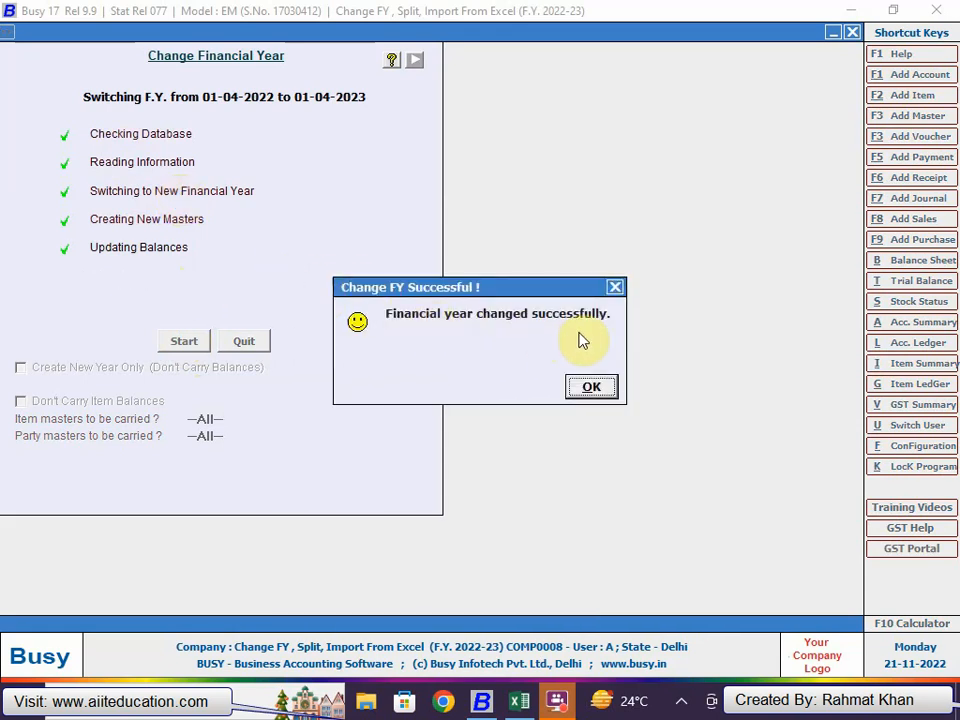
{"action": "key", "text": "Return"}
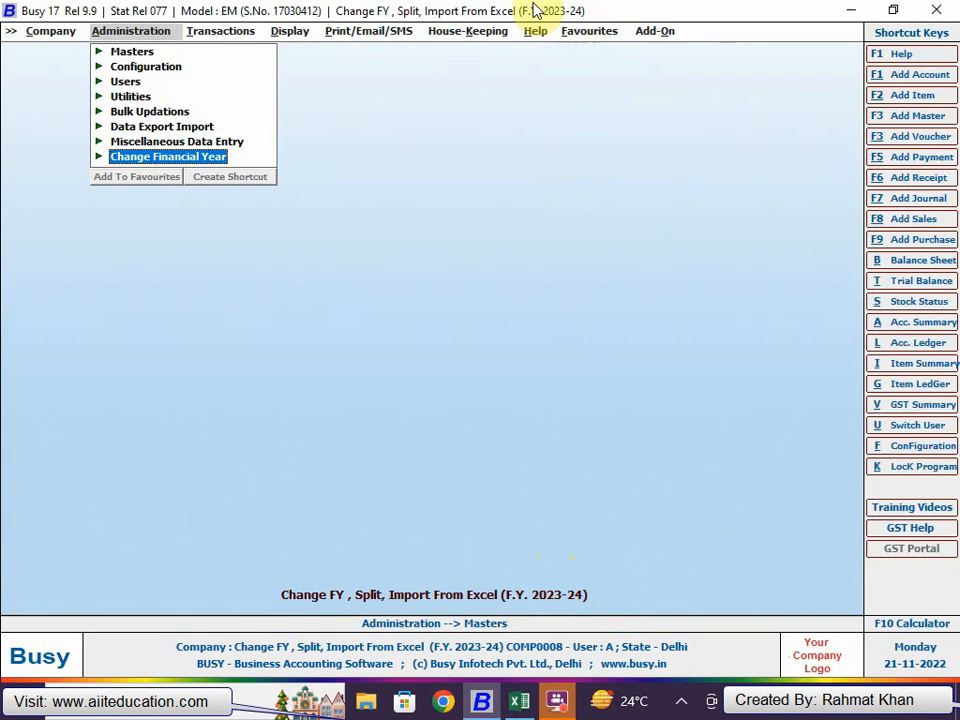
Switch the company back to F.Y. 2022-23.
{"action": "key", "text": "Return"}
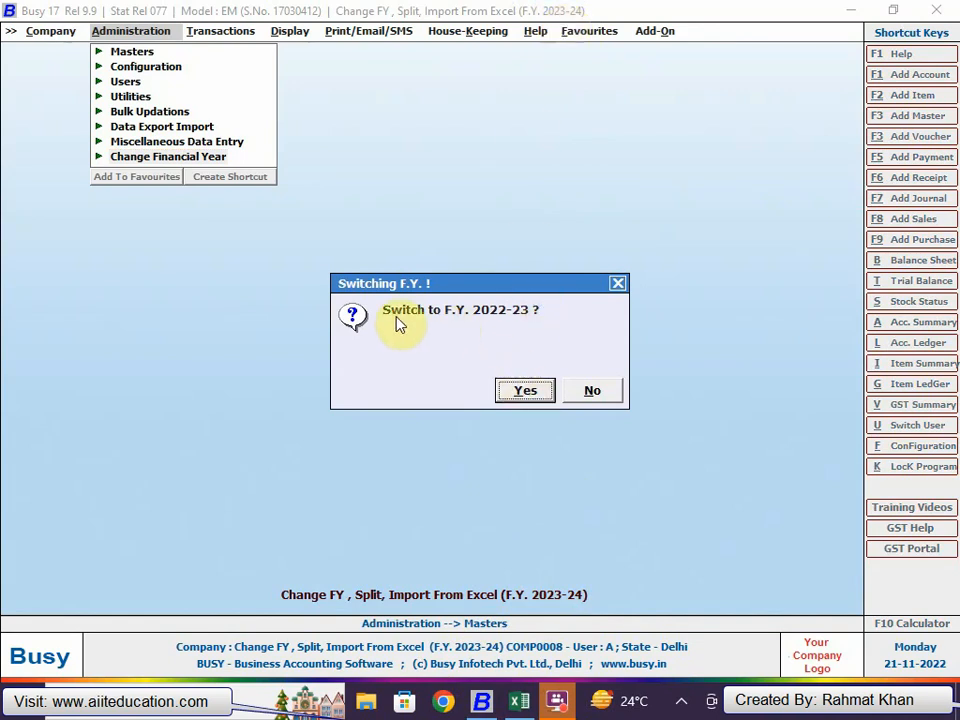
{"action": "key", "text": "Return"}
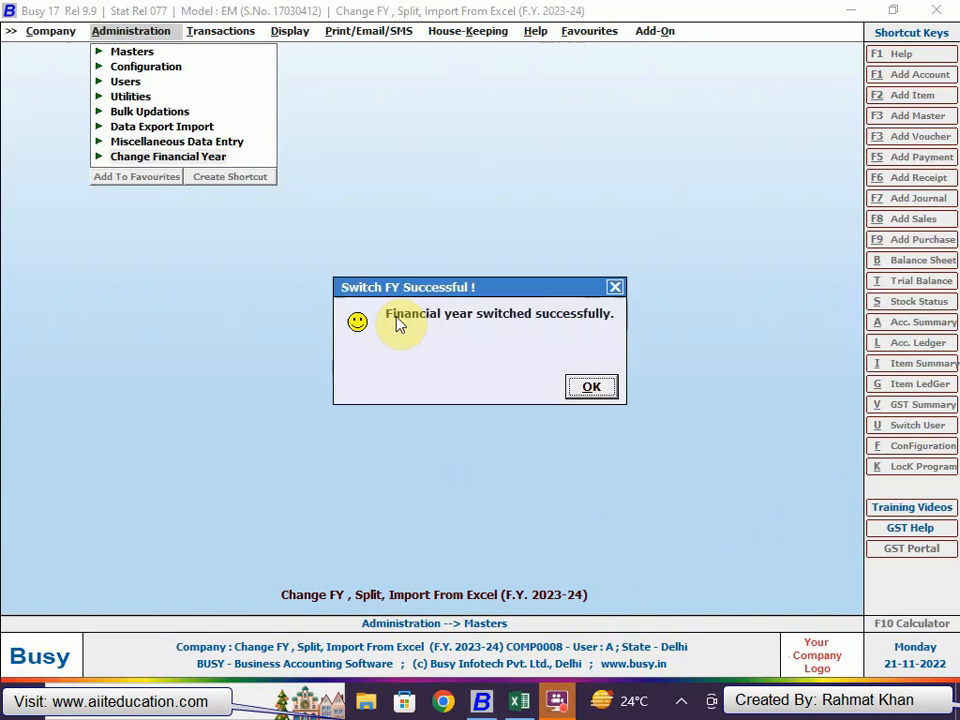
{"action": "key", "text": "Return"}
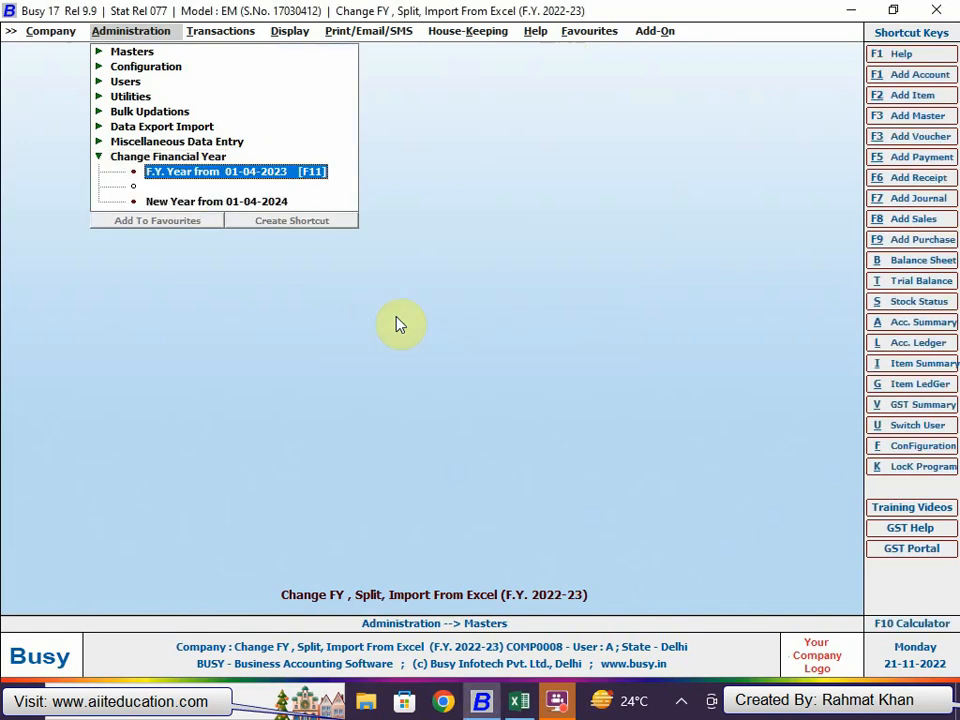
{"action": "key", "text": "Up"}
{"action": "key", "text": "Down"}
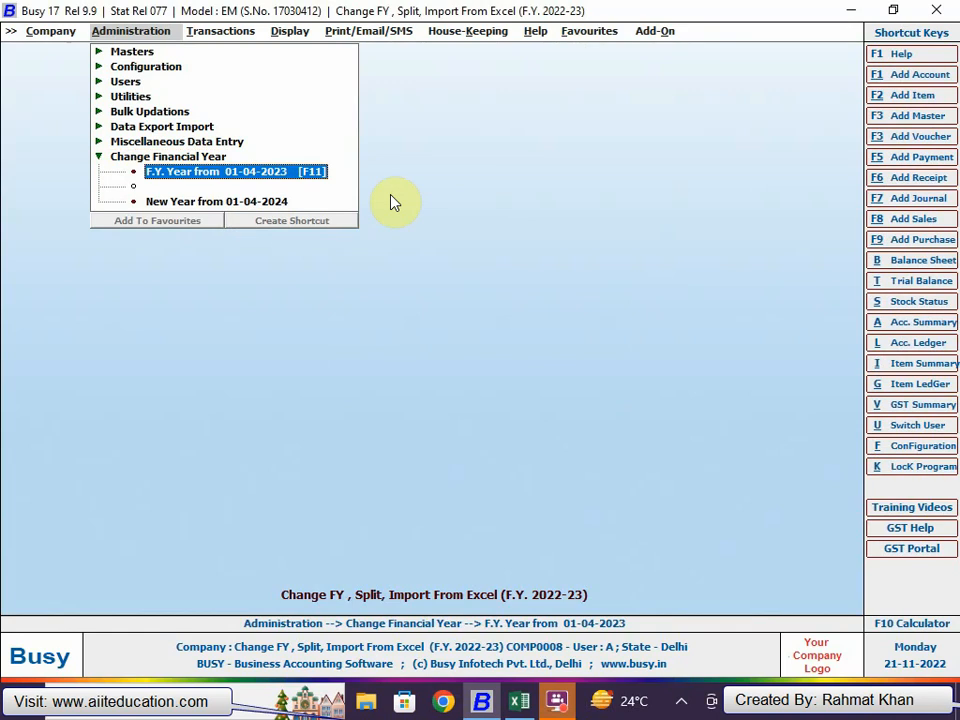
Leave the financial year options and close the current company.
{"action": "key", "text": "Escape"}
{"action": "key", "text": "Escape"}
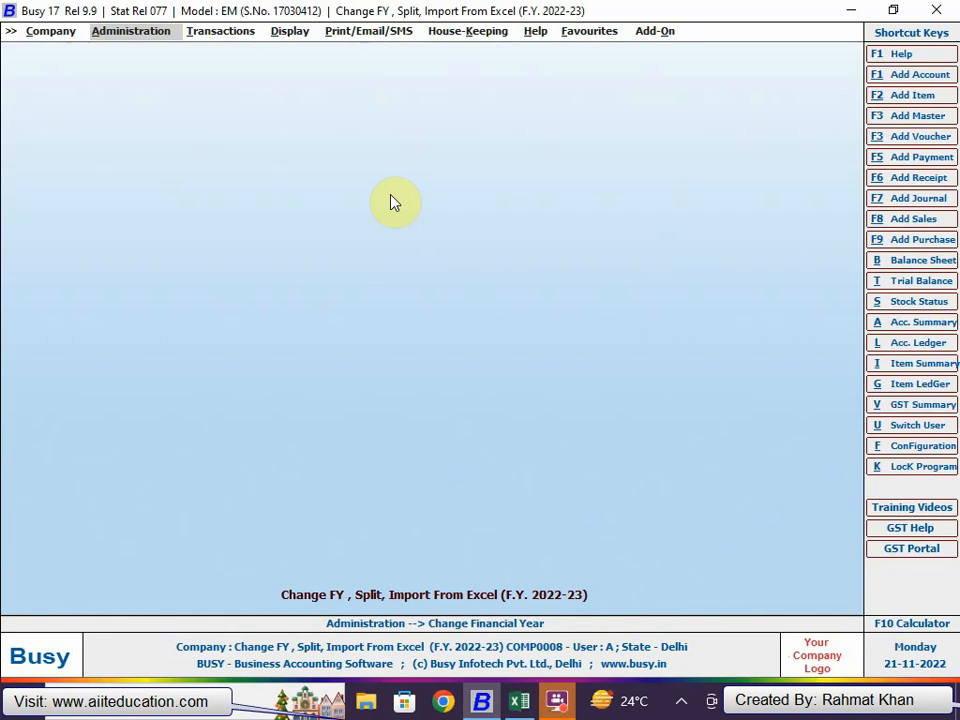
{"action": "key", "text": "Left"}
{"action": "key", "text": "Return"}
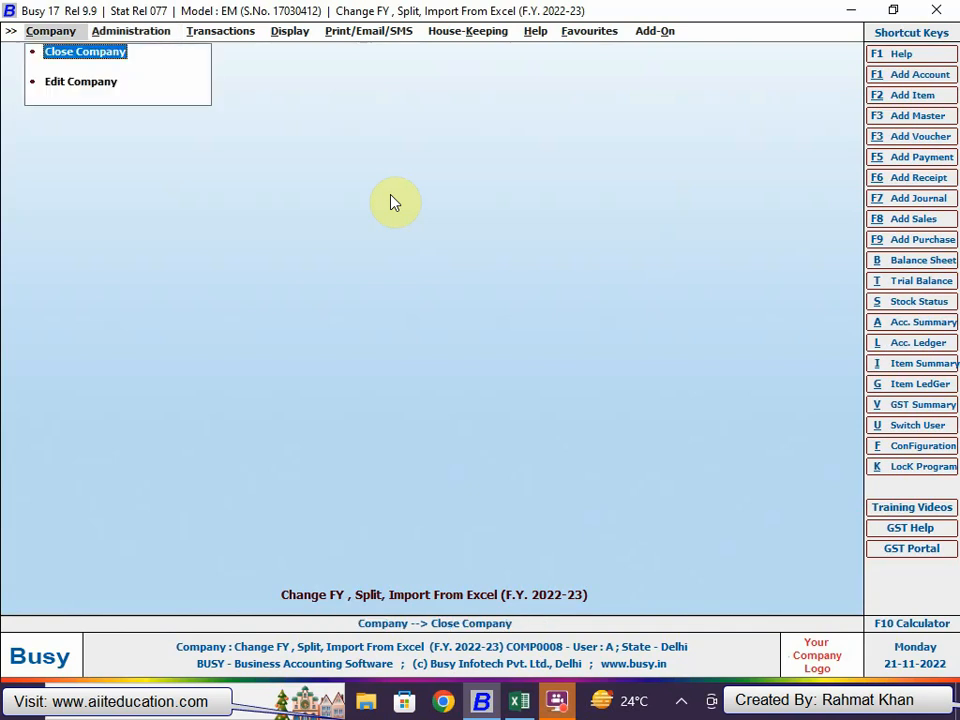
{"action": "key", "text": "Return"}
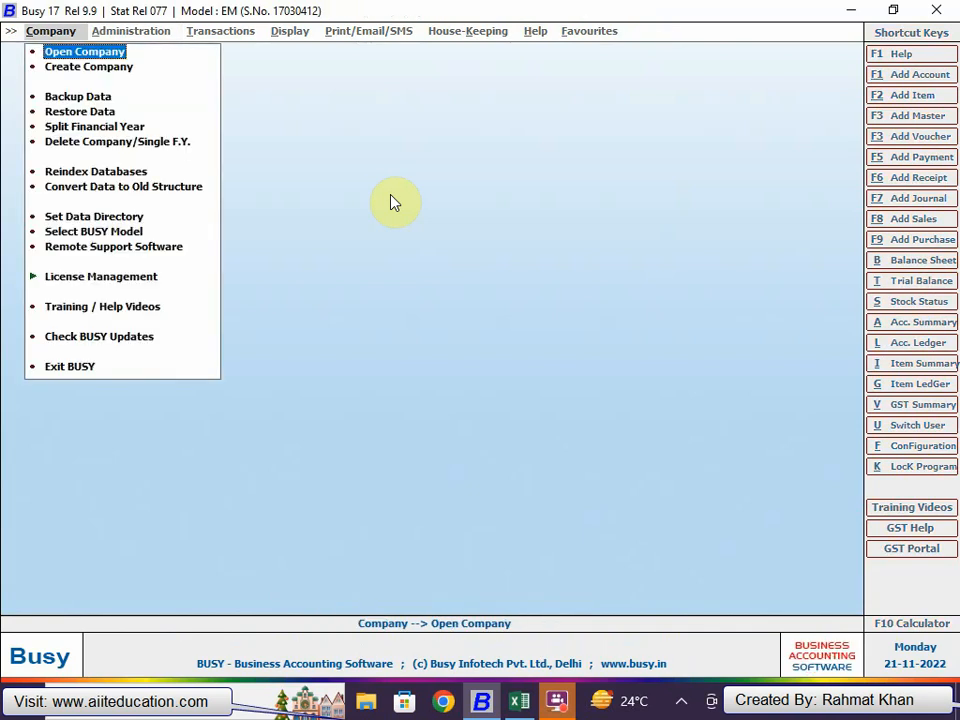
Start Split Financial Year and select the company "Change FY , Split, Import From Excel" (COMP0008) for it.
{"action": "key", "text": "Down"}
{"action": "key", "text": "Down"}
{"action": "key", "text": "Down"}
{"action": "key", "text": "Down"}
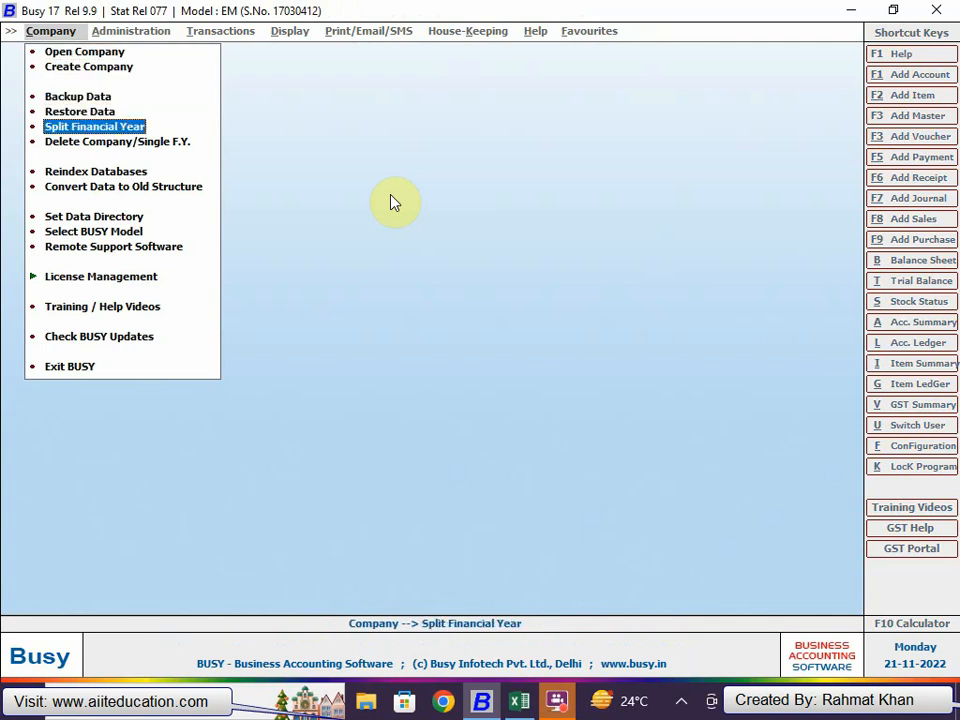
{"action": "key", "text": "Return"}
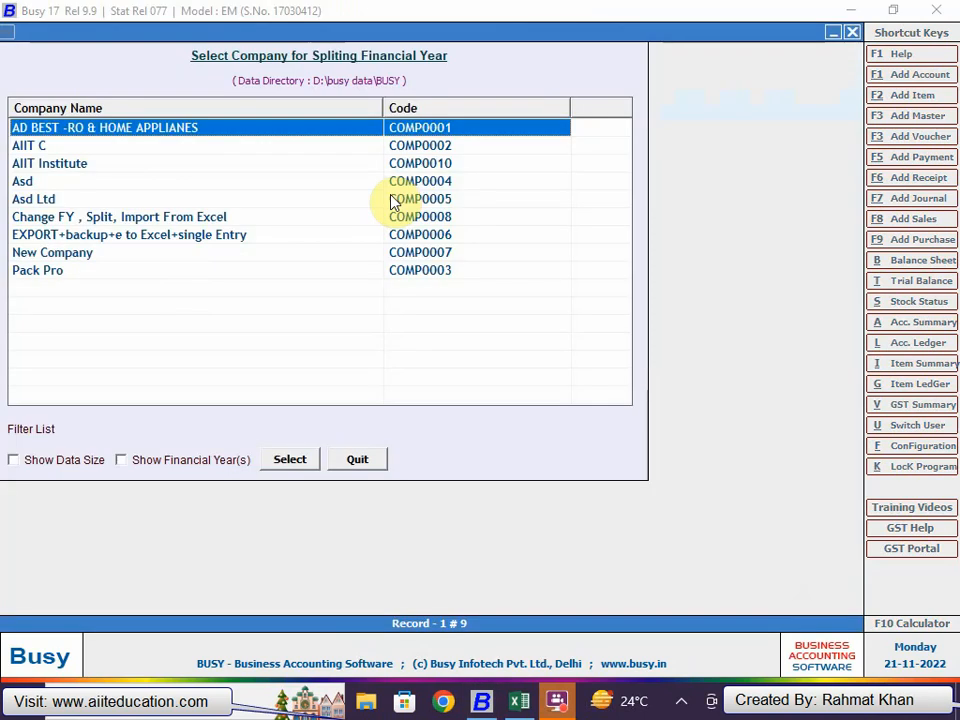
{"action": "key", "text": "Down"}
{"action": "key", "text": "Down"}
{"action": "key", "text": "Down"}
{"action": "key", "text": "Down"}
{"action": "key", "text": "Down"}
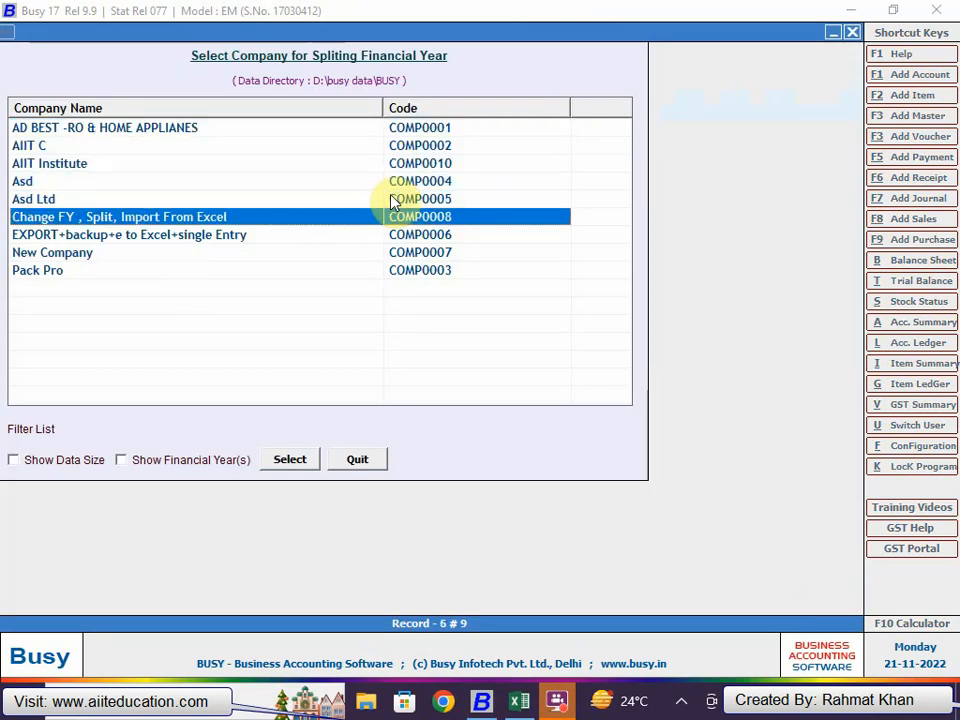
{"action": "double_click", "coordinate": [78, 222]}
Enter the superuser name and password to authorize splitting the company.
{"action": "type", "text": "A"}
{"action": "key", "text": "Return"}
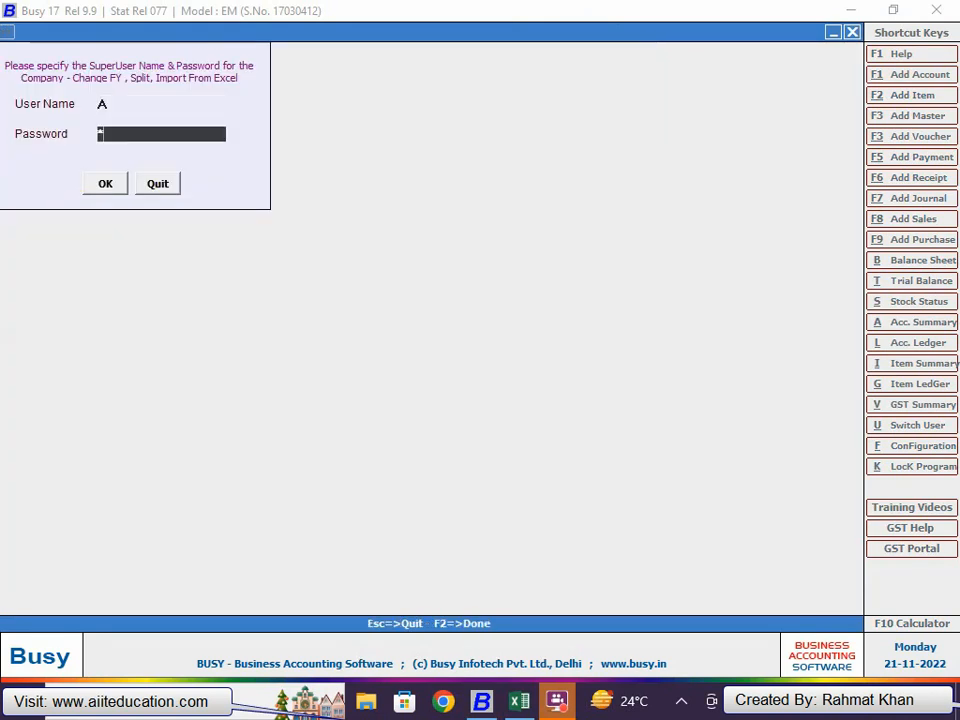
{"action": "key", "text": "Return"}
{"action": "key", "text": "Return"}
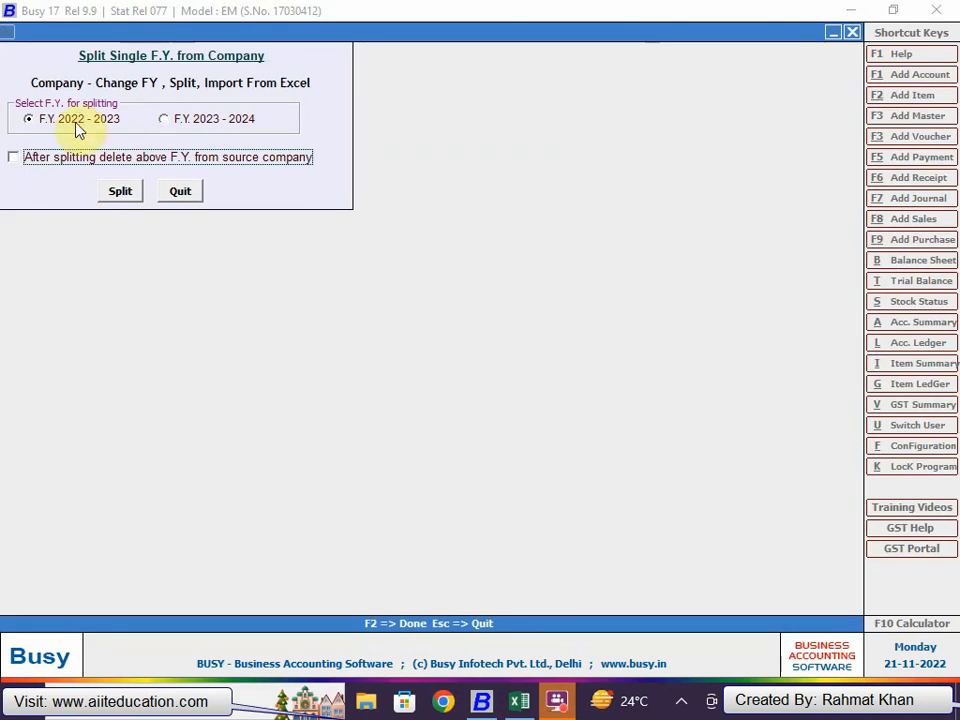
Split F.Y. 2023 - 2024 from the company without deleting that year from the source company.
{"action": "left_click", "coordinate": [185, 122]}
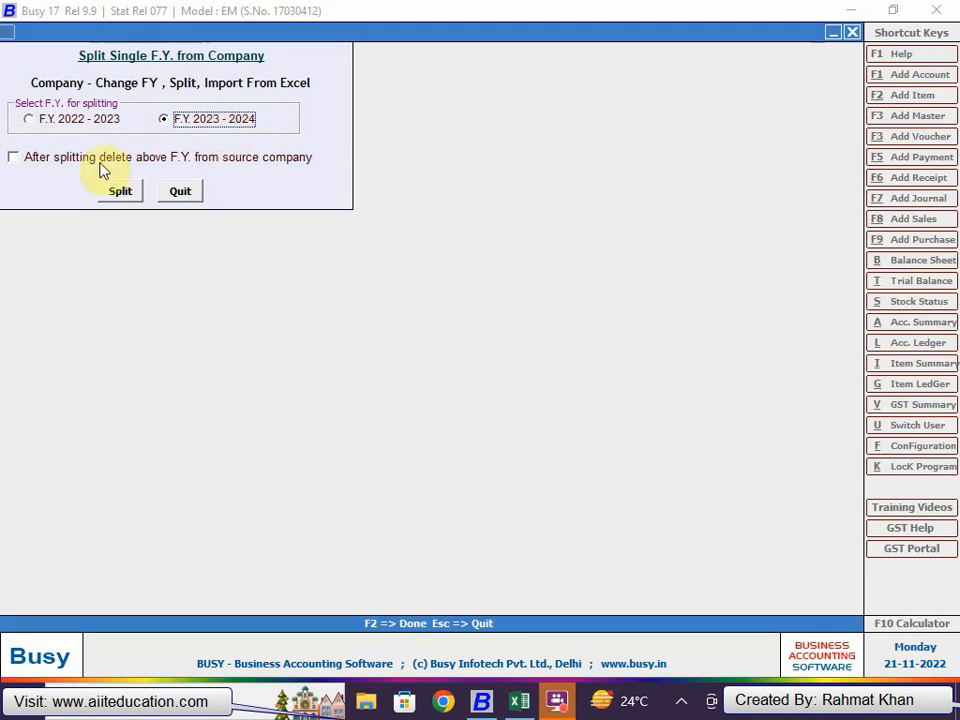
{"action": "left_click", "coordinate": [13, 160]}
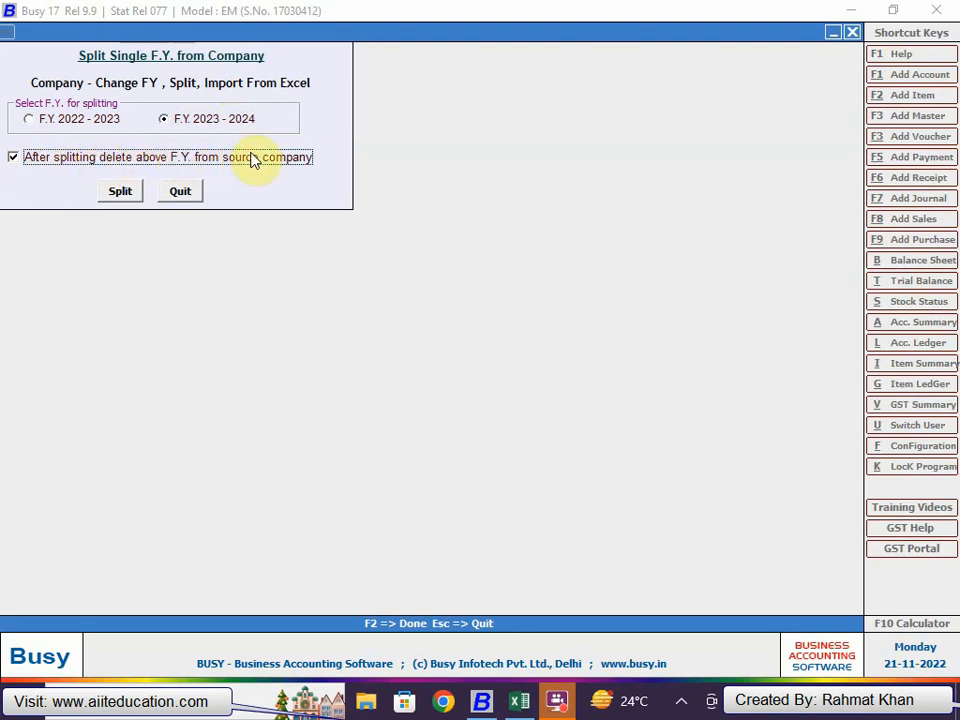
{"action": "left_click", "coordinate": [19, 161]}
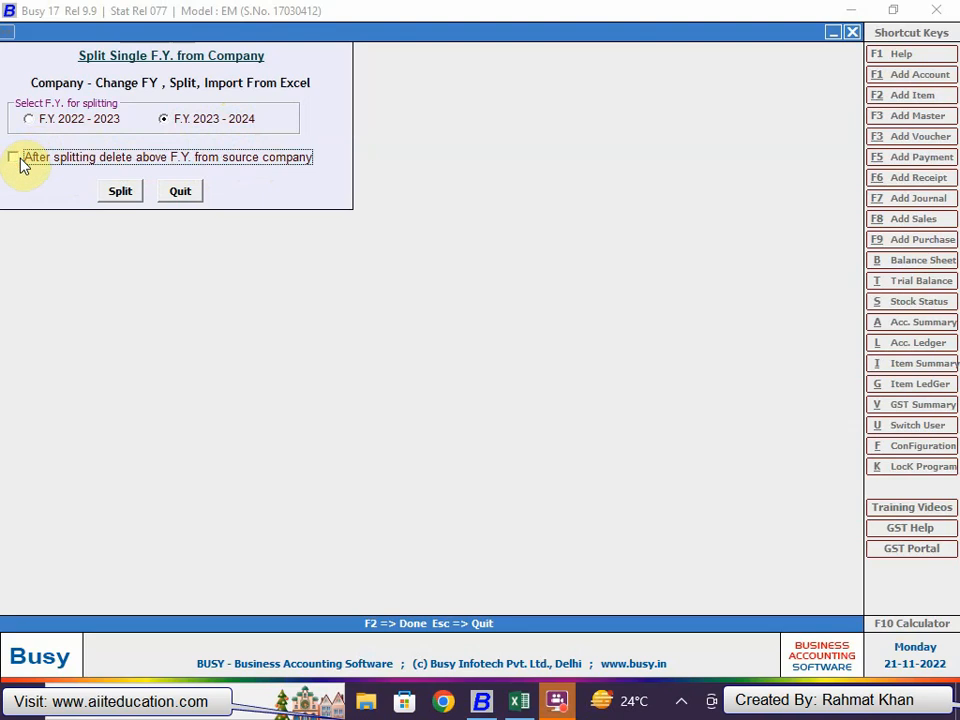
{"action": "left_click", "coordinate": [115, 199]}
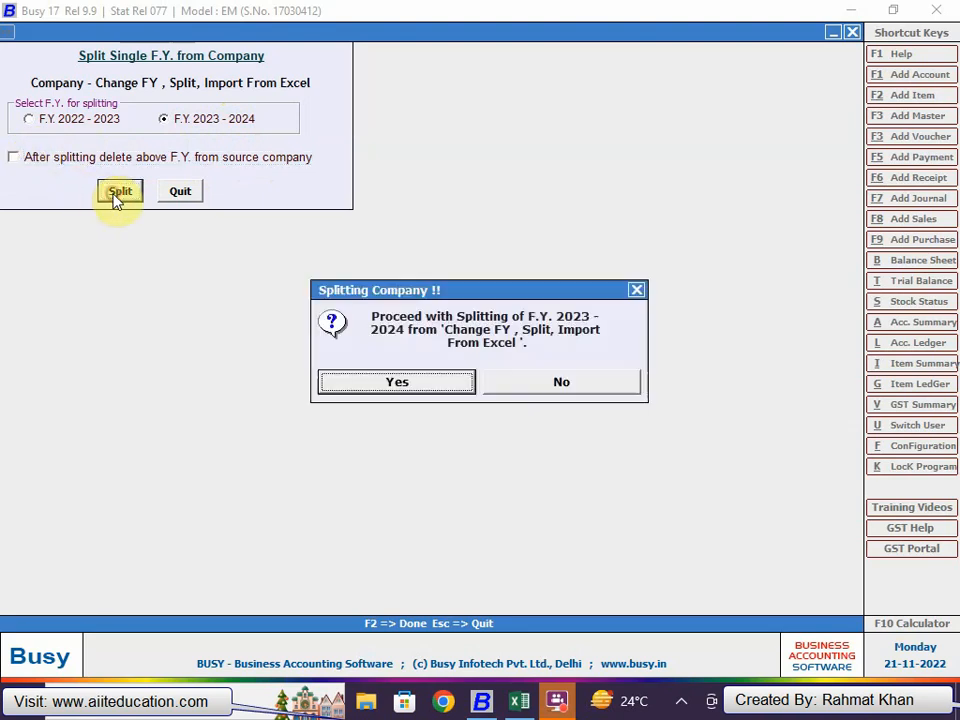
{"action": "left_click", "coordinate": [398, 383]}
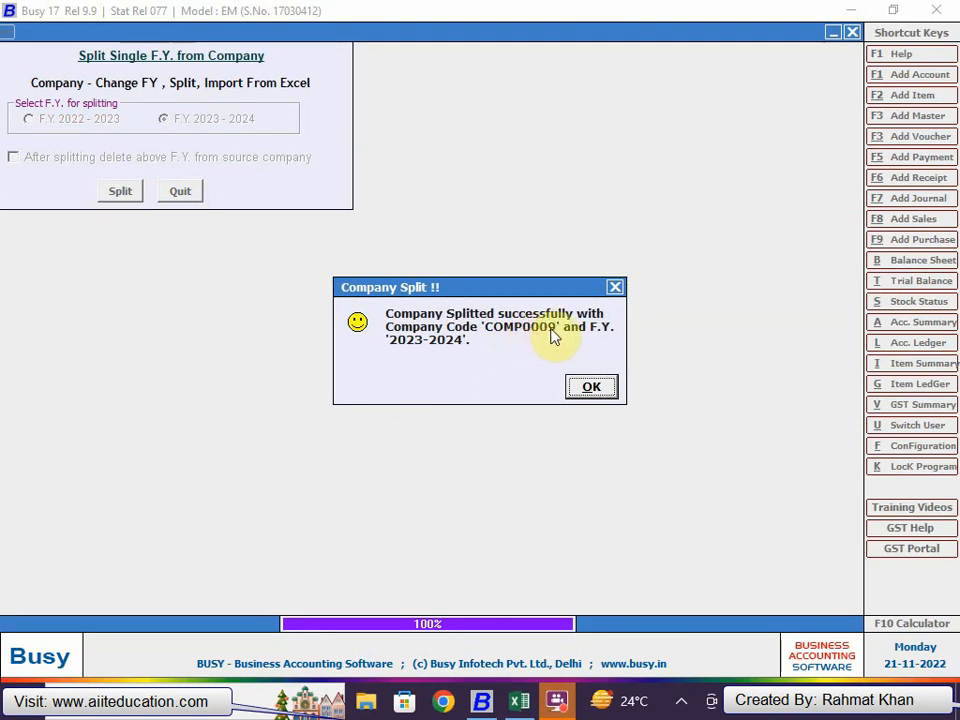
{"action": "key", "text": "Return"}
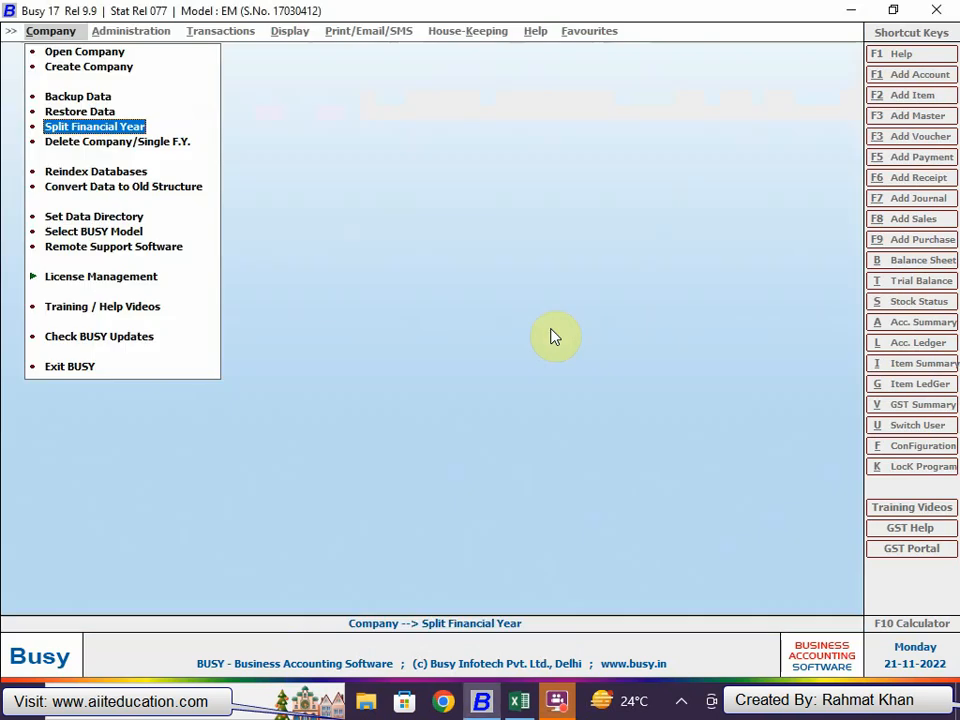
Open the split company "Change FY , Split, Import From (2023-24)" with code COMP0009.
{"action": "key", "text": "Up"}
{"action": "key", "text": "Up"}
{"action": "key", "text": "Up"}
{"action": "key", "text": "Up"}
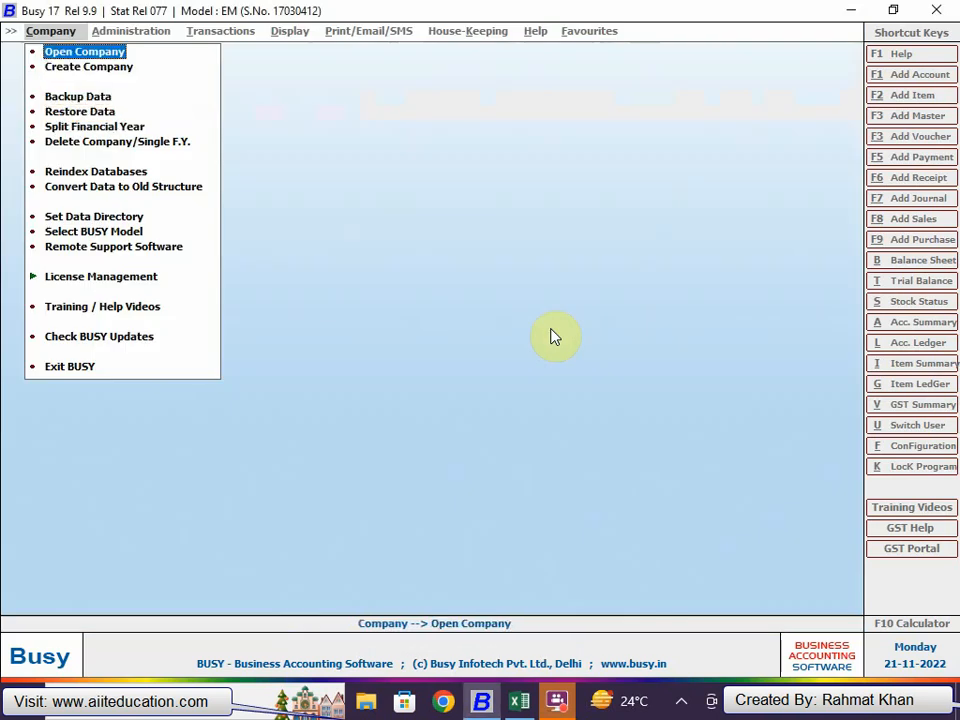
{"action": "key", "text": "Return"}
{"action": "key", "text": "Down"}
{"action": "key", "text": "Down"}
{"action": "key", "text": "Down"}
{"action": "key", "text": "Down"}
{"action": "key", "text": "Down"}
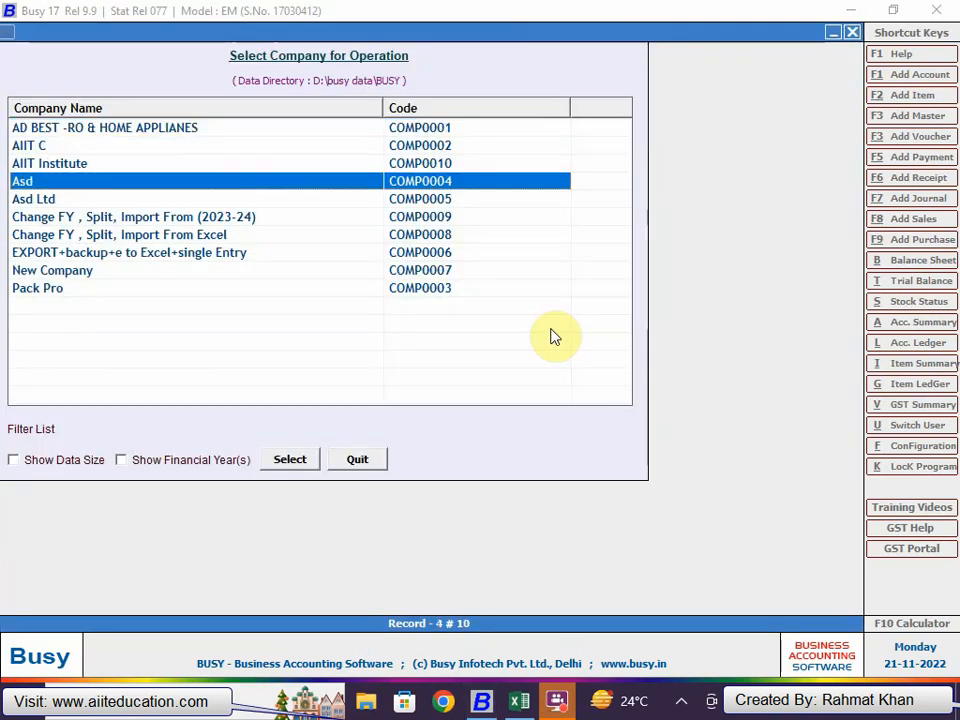
{"action": "key", "text": "Down"}
{"action": "key", "text": "Up"}
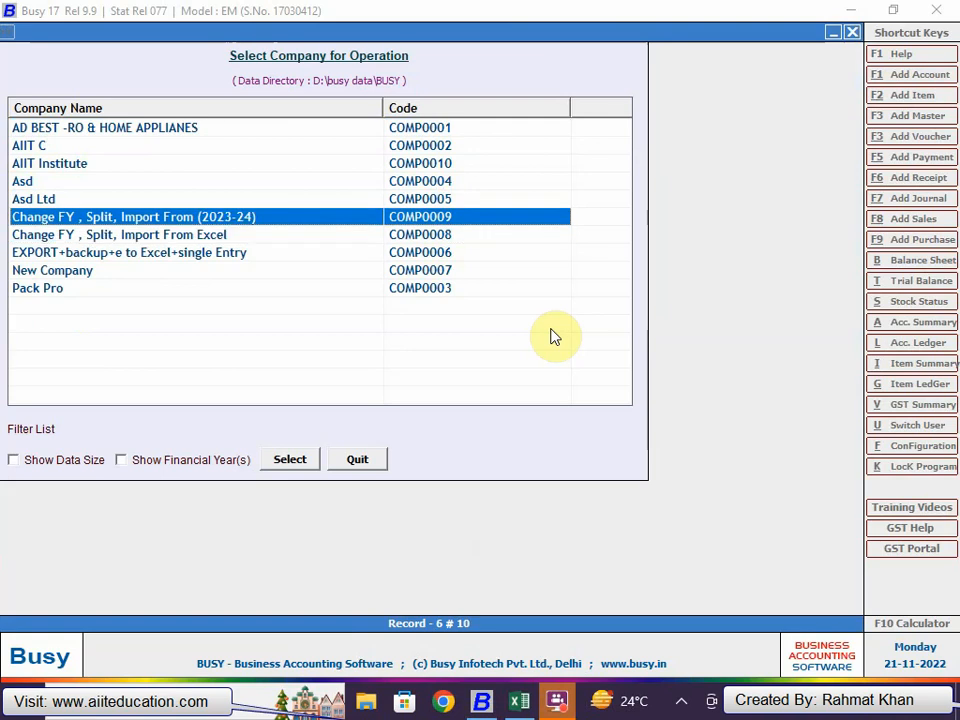
{"action": "key", "text": "Down"}
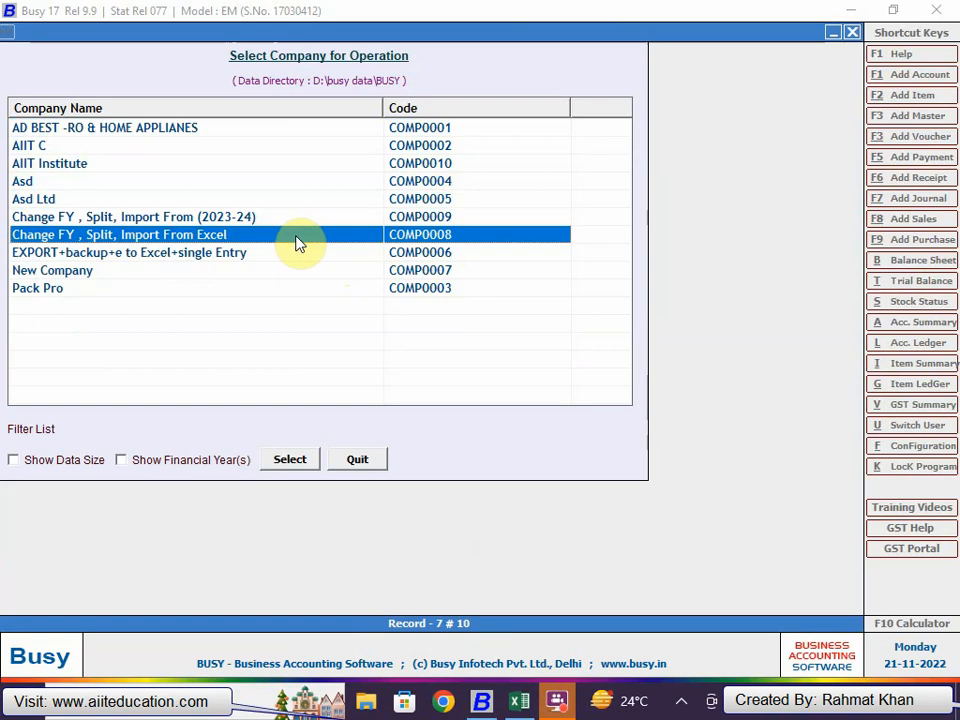
{"action": "key", "text": "Up"}
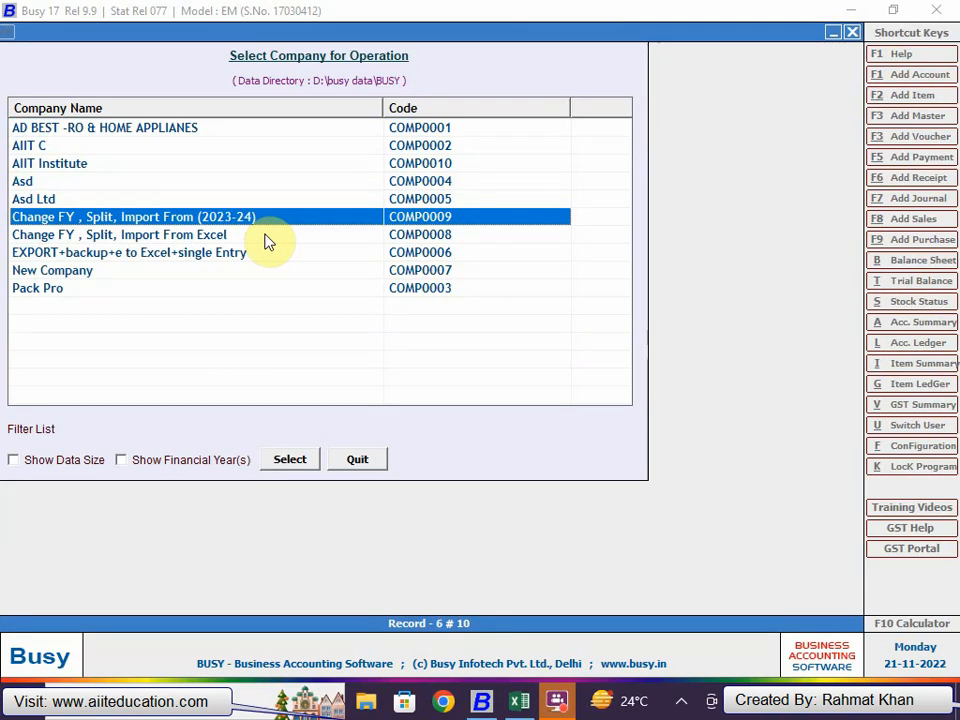
{"action": "key", "text": "Return"}
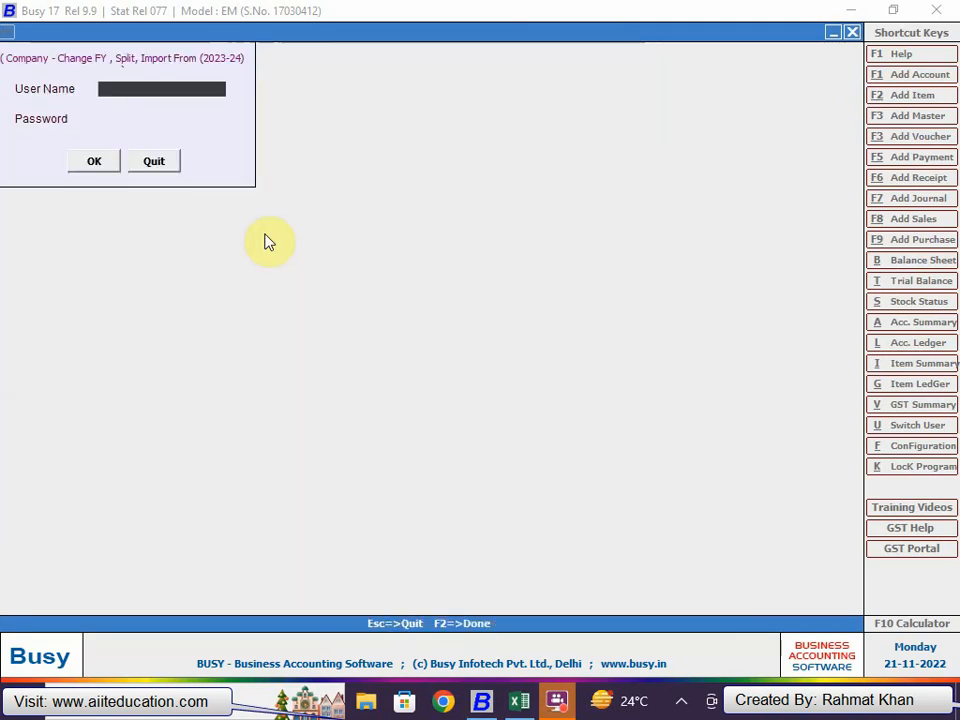
Log in to the split 2023-24 company with the user name and password.
{"action": "type", "text": "A"}
{"action": "key", "text": "Return"}
{"action": "key", "text": "Return"}
{"action": "key", "text": "Return"}
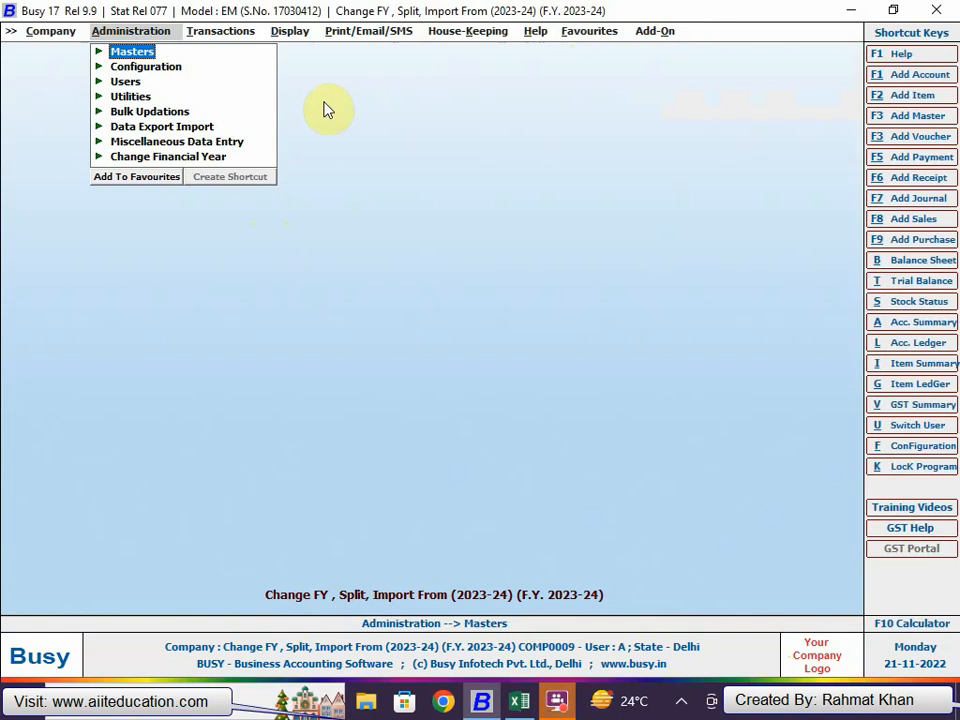
Check which financial years the split company offers for changing, then close the company.
{"action": "key", "text": "Up"}
{"action": "key", "text": "Return"}
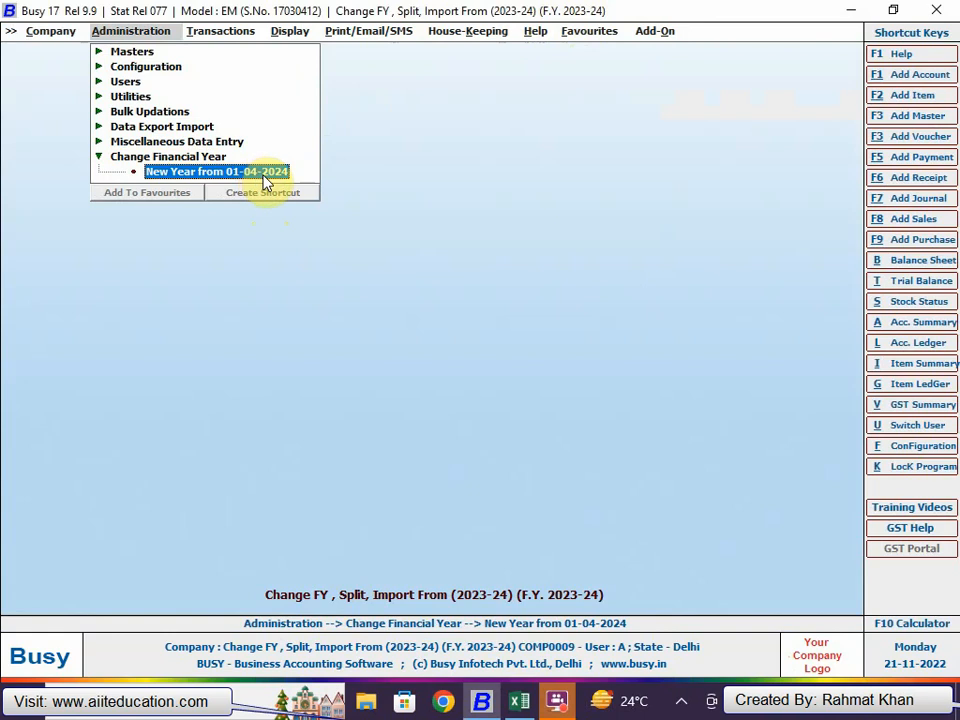
{"action": "key", "text": "Left"}
{"action": "key", "text": "Return"}
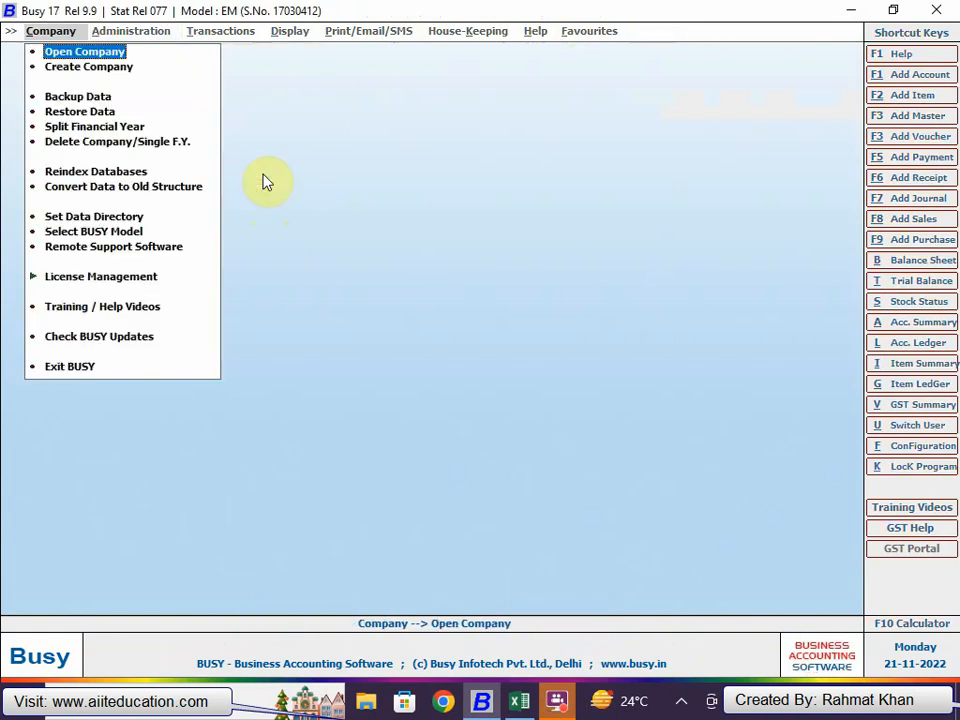
Open the source company "Change FY , Split, Import From Excel" (COMP0008) and log in with the user name and password.
{"action": "key", "text": "Return"}
{"action": "key", "text": "Down"}
{"action": "key", "text": "Down"}
{"action": "key", "text": "Down"}
{"action": "key", "text": "Down"}
{"action": "key", "text": "Down"}
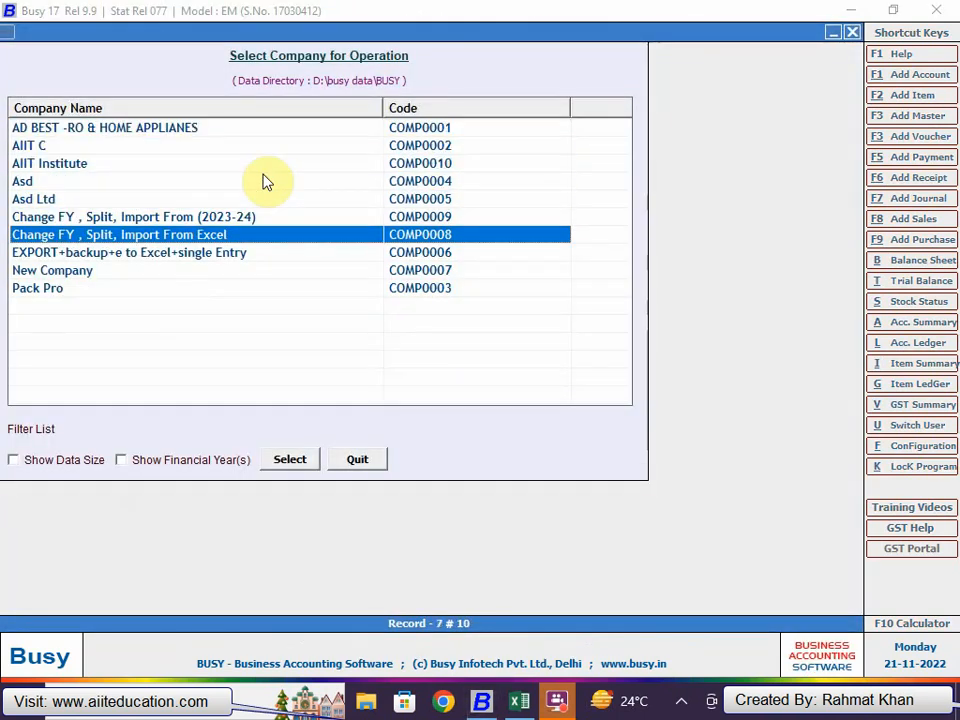
{"action": "key", "text": "Return"}
{"action": "type", "text": "A"}
{"action": "key", "text": "Return"}
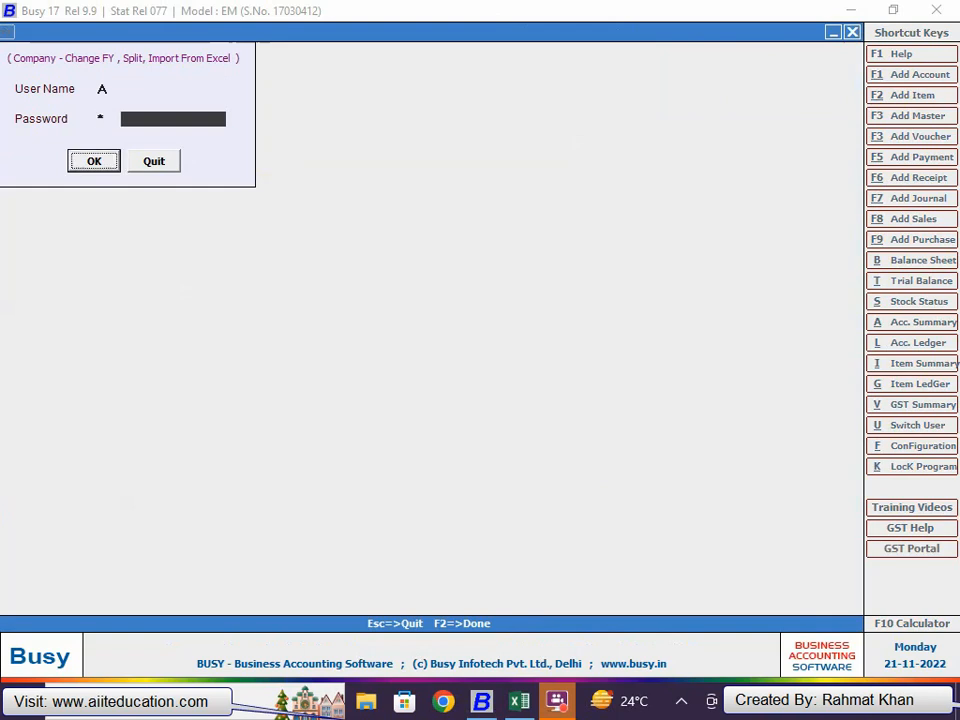
{"action": "key", "text": "Return"}
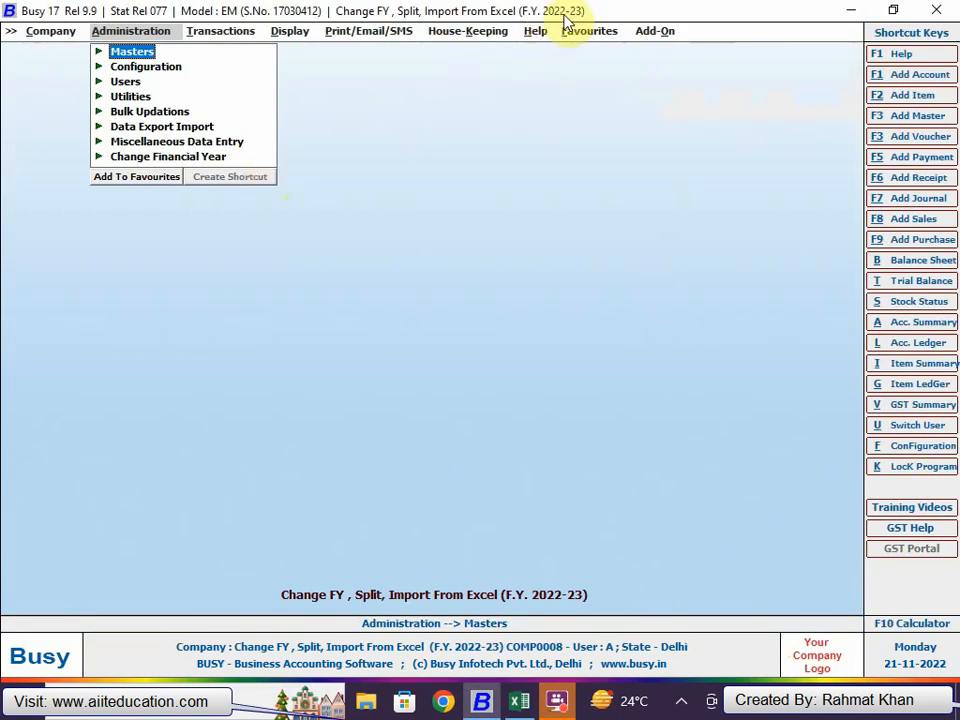
Check which financial years the source company offers for changing.
{"action": "key", "text": "Up"}
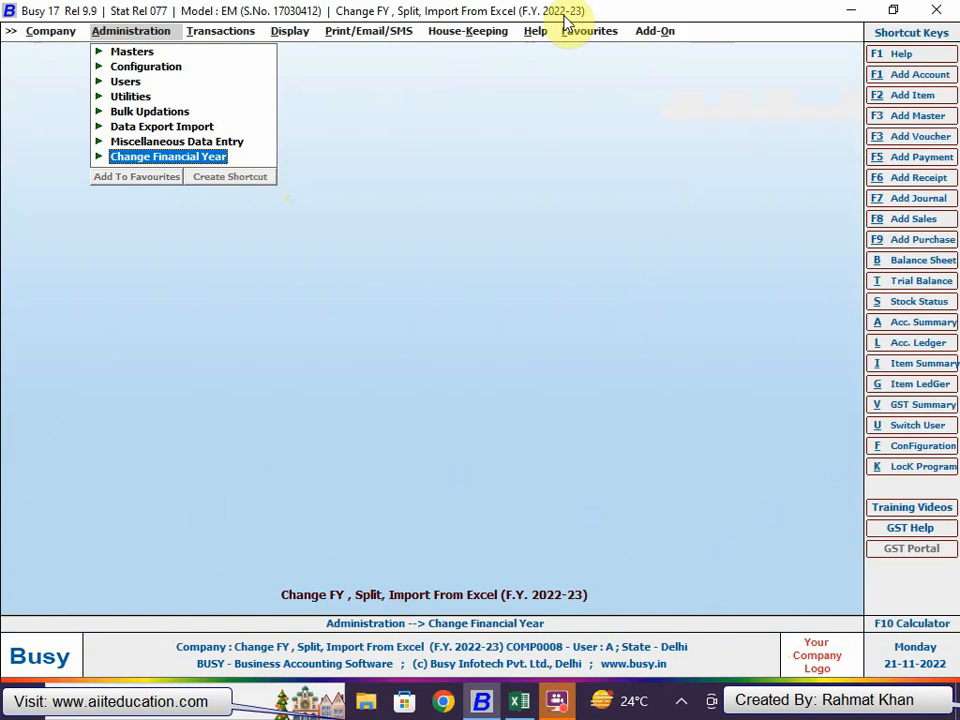
{"action": "key", "text": "Return"}
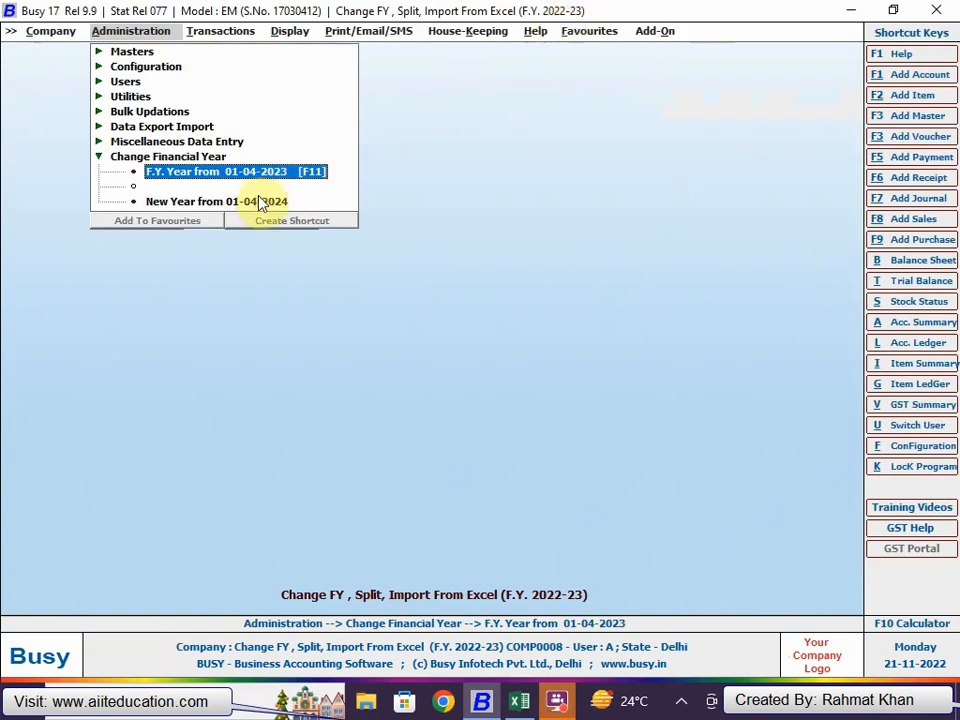
{"action": "left_click", "coordinate": [477, 165]}
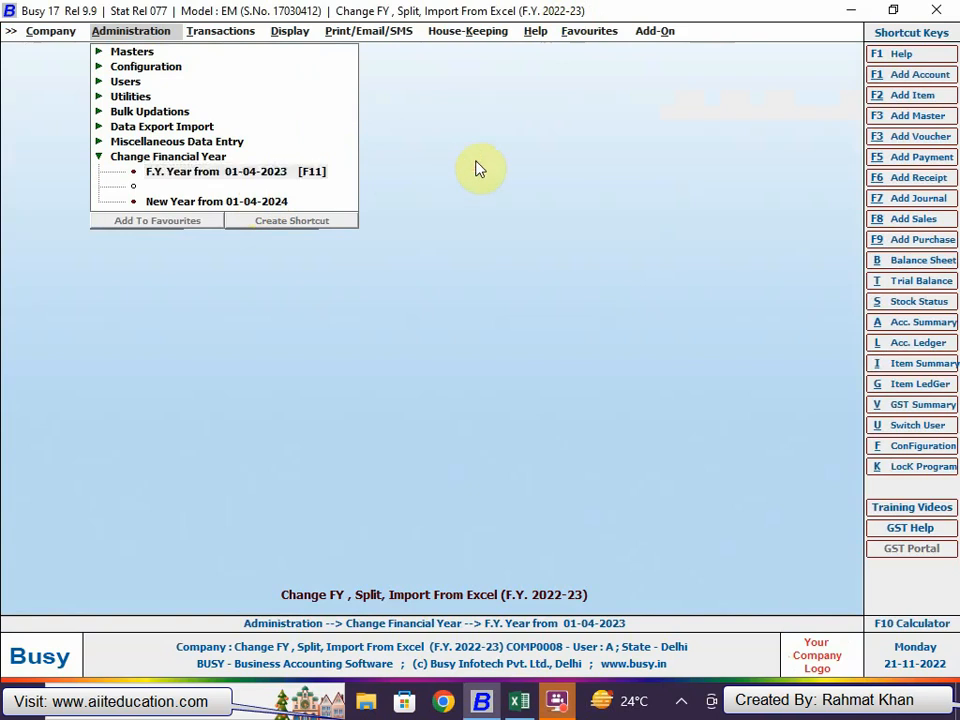